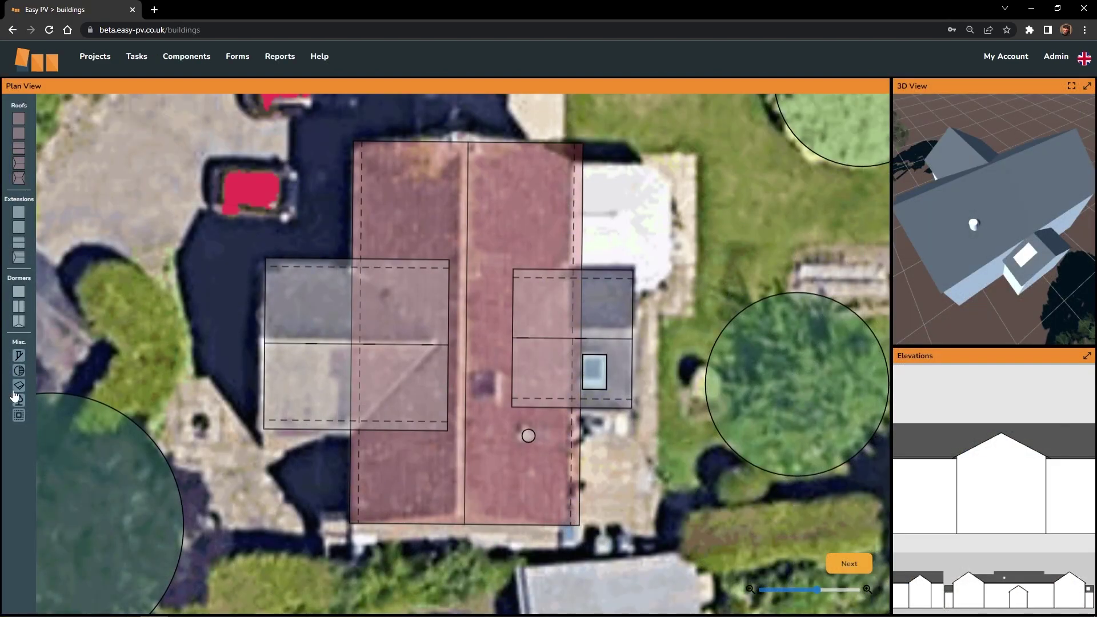
- Place a chimney on the main roof and raise its height to about 2000 mm
drag(20, 357, 497, 383)
scroll(480, 396, up, 3)
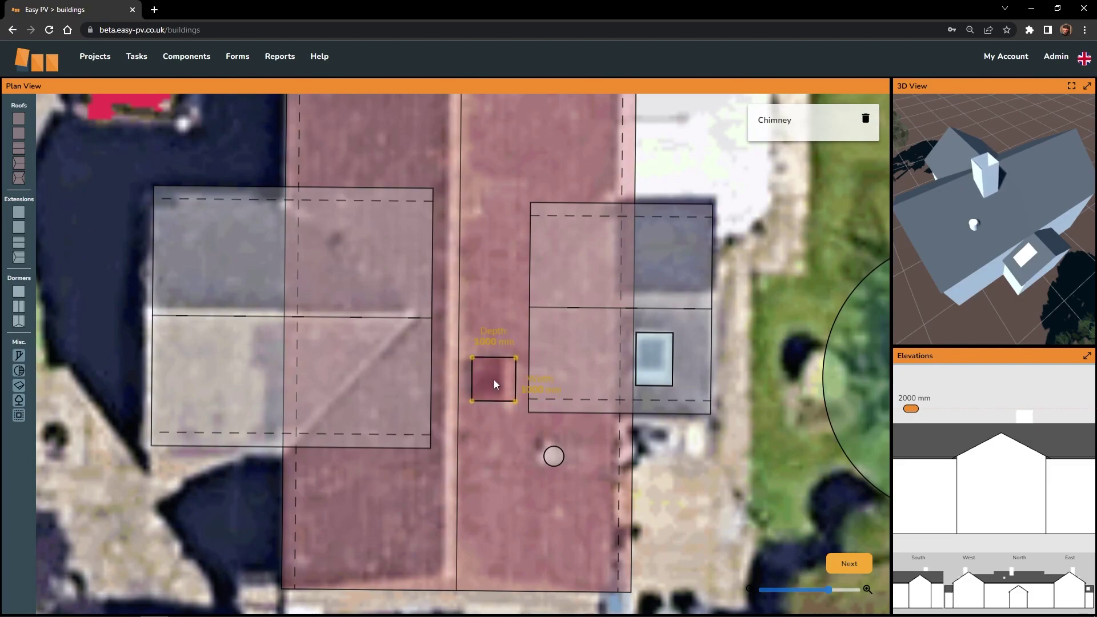
drag(911, 408, 910, 408)
drag(933, 302, 970, 277)
- In the 3D visualisation, pan to show the surroundings and slow the sun animation
scroll(681, 290, down, 5)
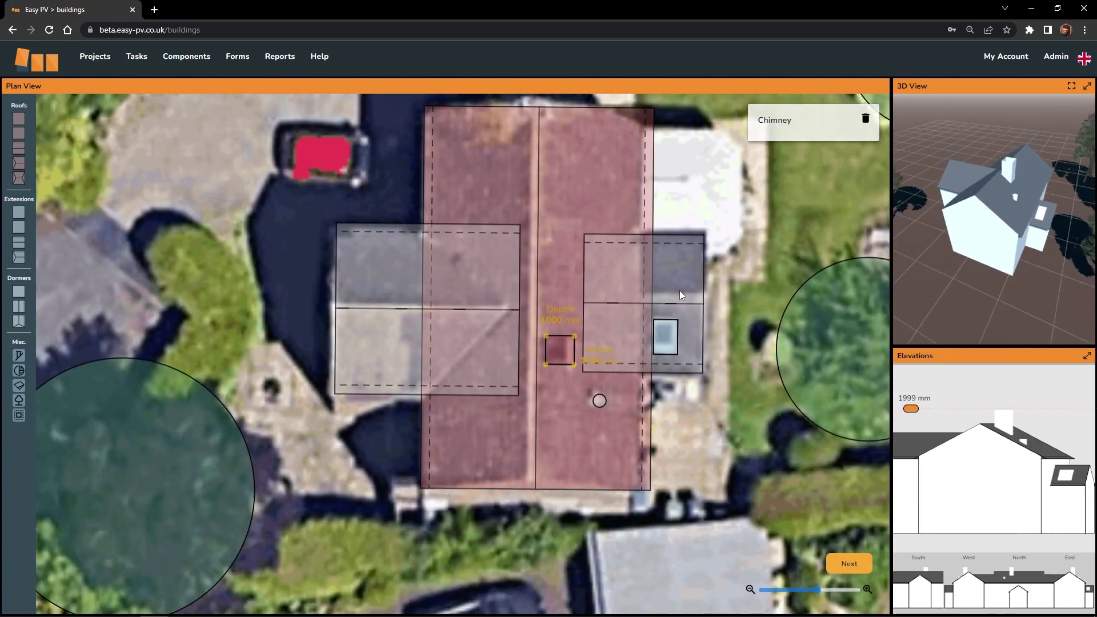
drag(725, 249, 615, 310)
scroll(664, 276, down, 3)
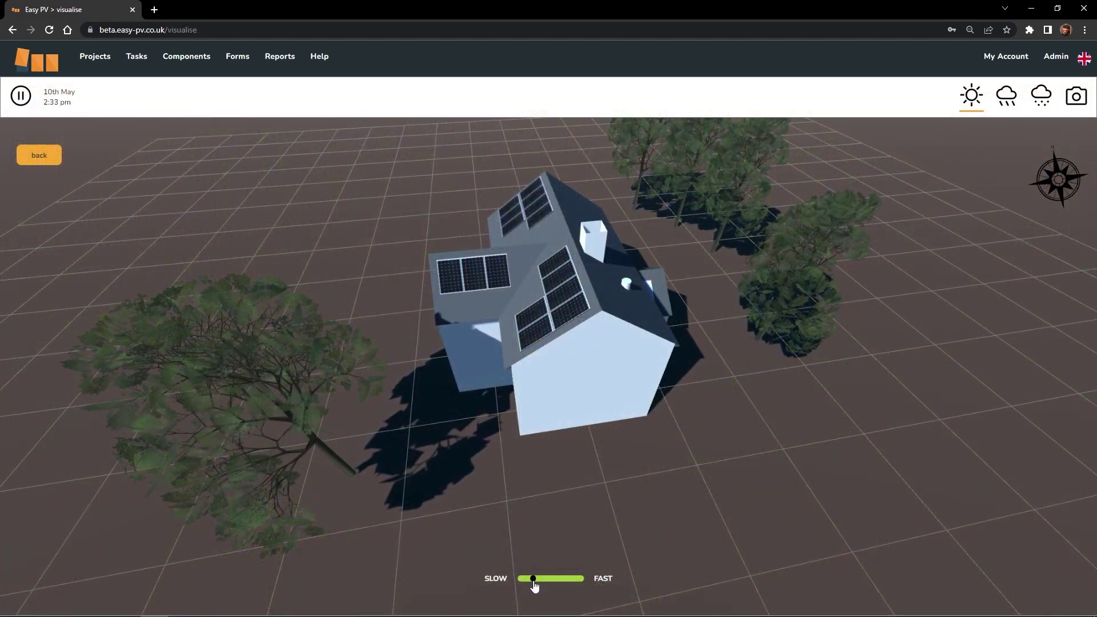
drag(534, 581, 525, 581)
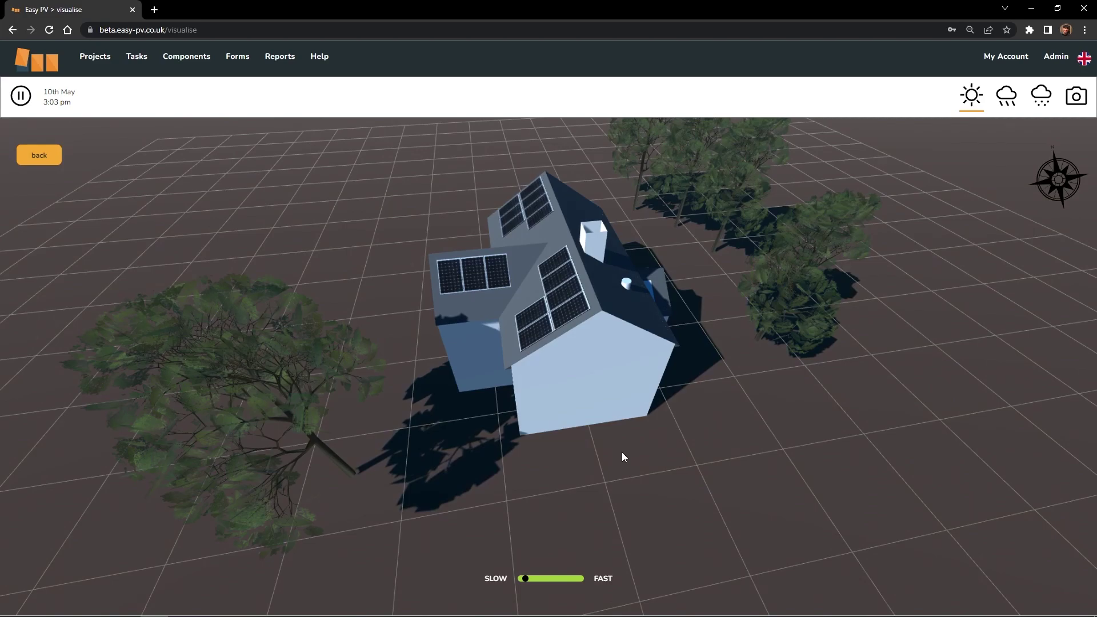
- Orbit around the 3D house and change the sun-path date and time to check shadows
drag(639, 452, 566, 424)
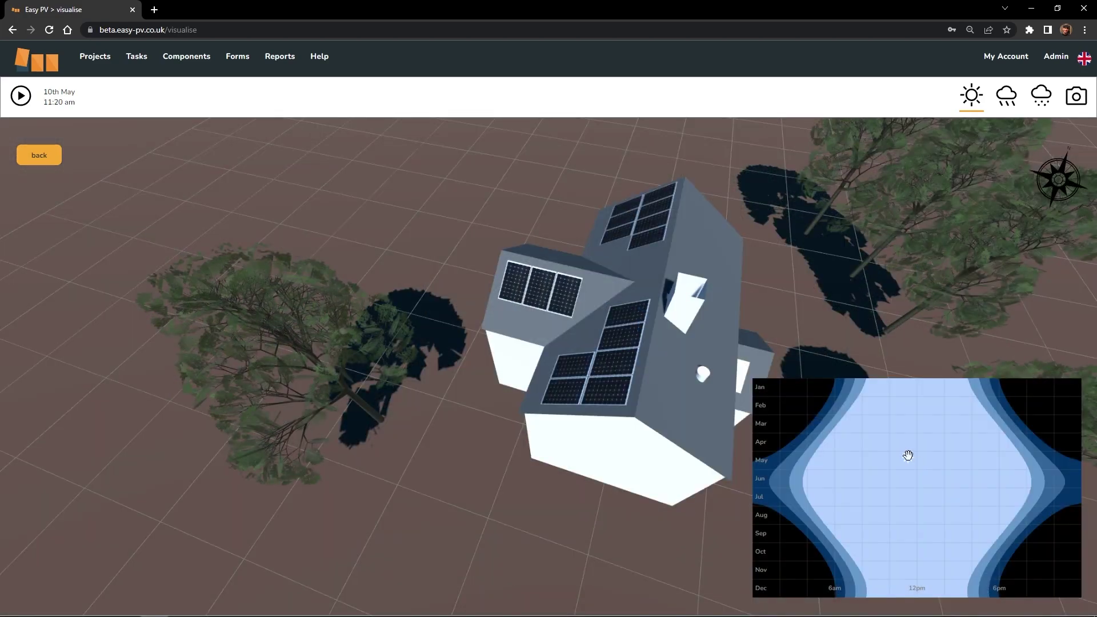
mouse_move(908, 456)
mouse_down()
mouse_move(914, 438)
mouse_move(967, 436)
mouse_move(951, 424)
mouse_move(960, 419)
mouse_move(985, 438)
mouse_move(958, 419)
mouse_move(1002, 458)
mouse_move(996, 438)
mouse_move(994, 568)
mouse_move(953, 573)
mouse_move(935, 548)
mouse_move(921, 475)
mouse_move(904, 455)
mouse_move(955, 444)
mouse_move(921, 460)
mouse_up()
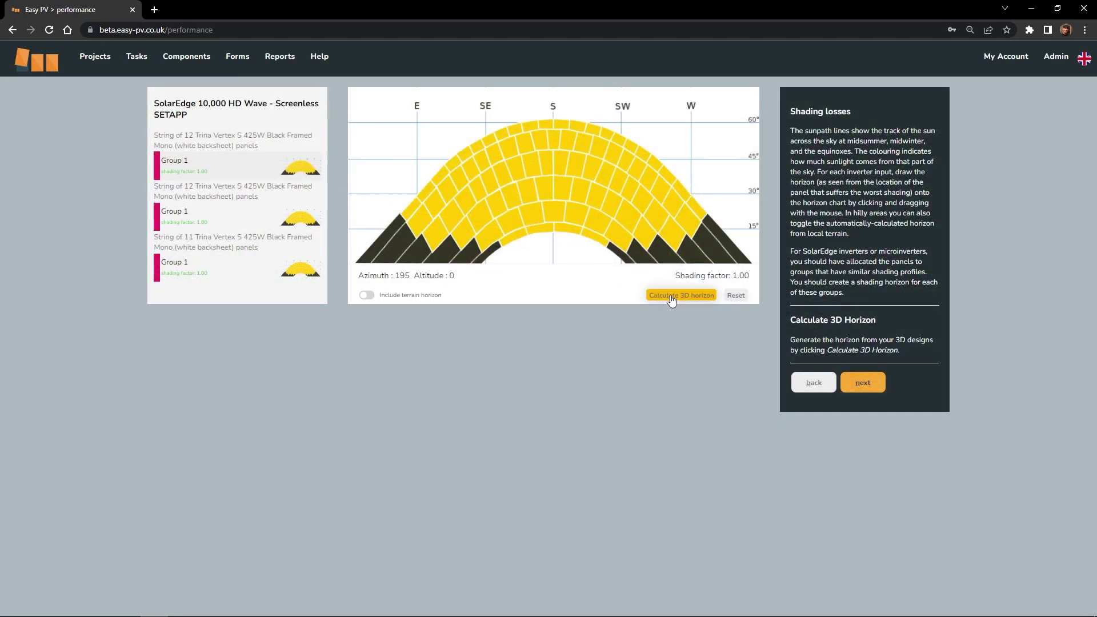
- Calculate the 3D shading horizon, view the second and third strings' Group 1, and continue to results
click(672, 299)
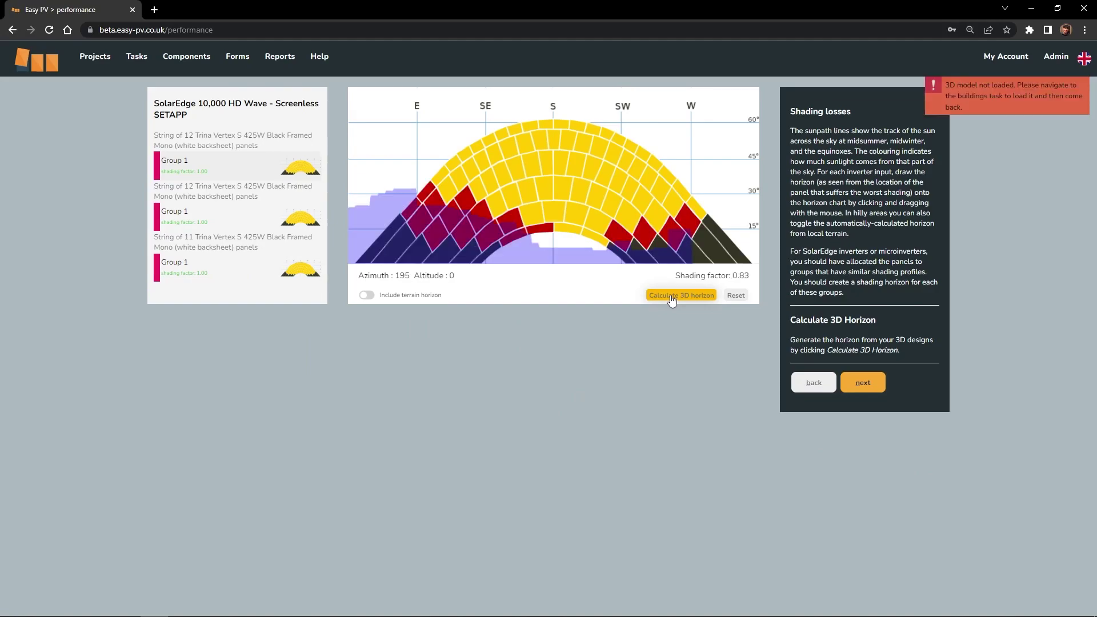
click(239, 217)
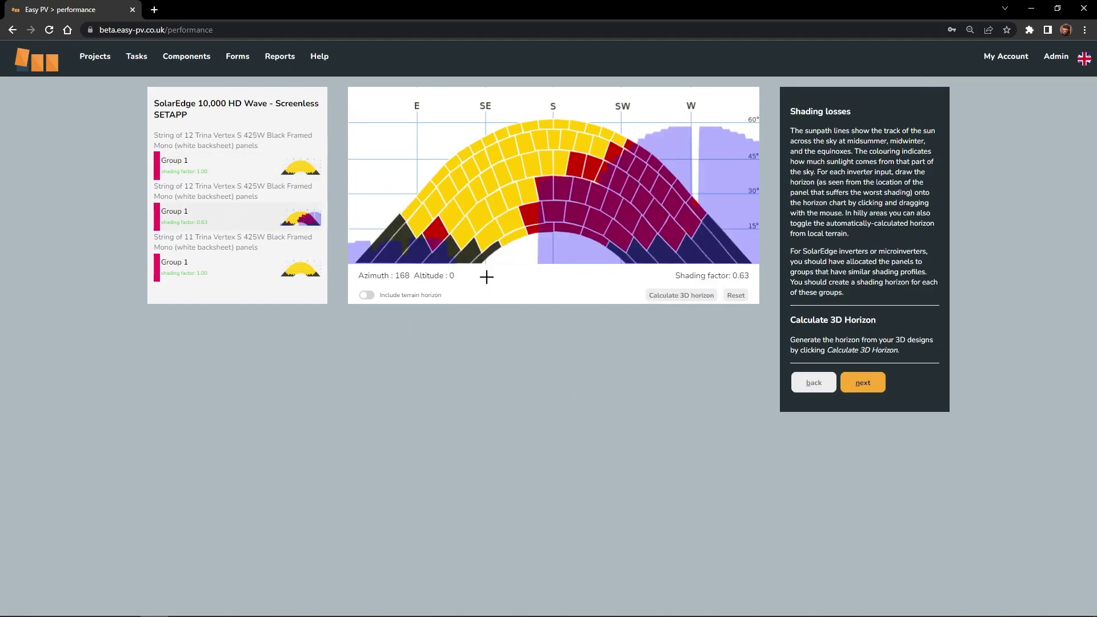
click(272, 276)
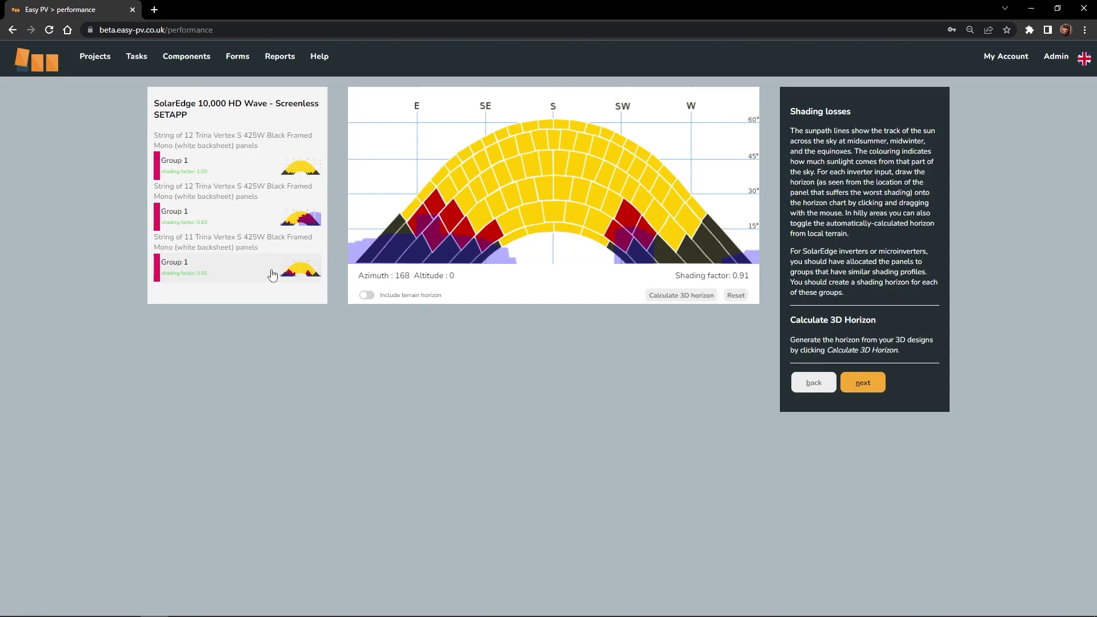
click(865, 383)
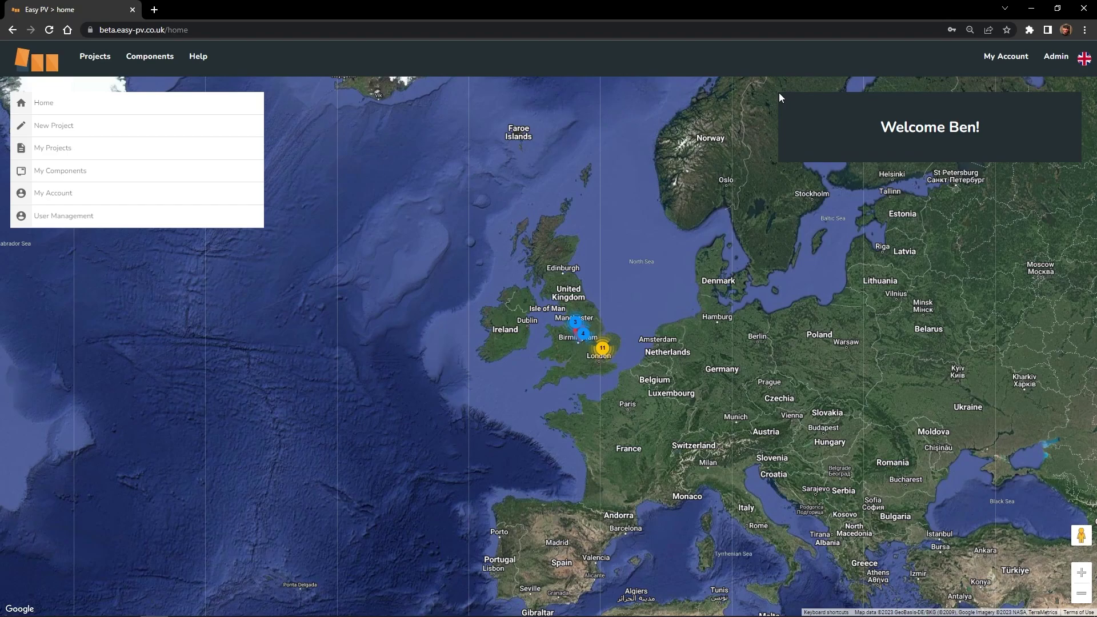
- Start a new project from the home menu with the 3D Model (Beta) design mode
click(128, 128)
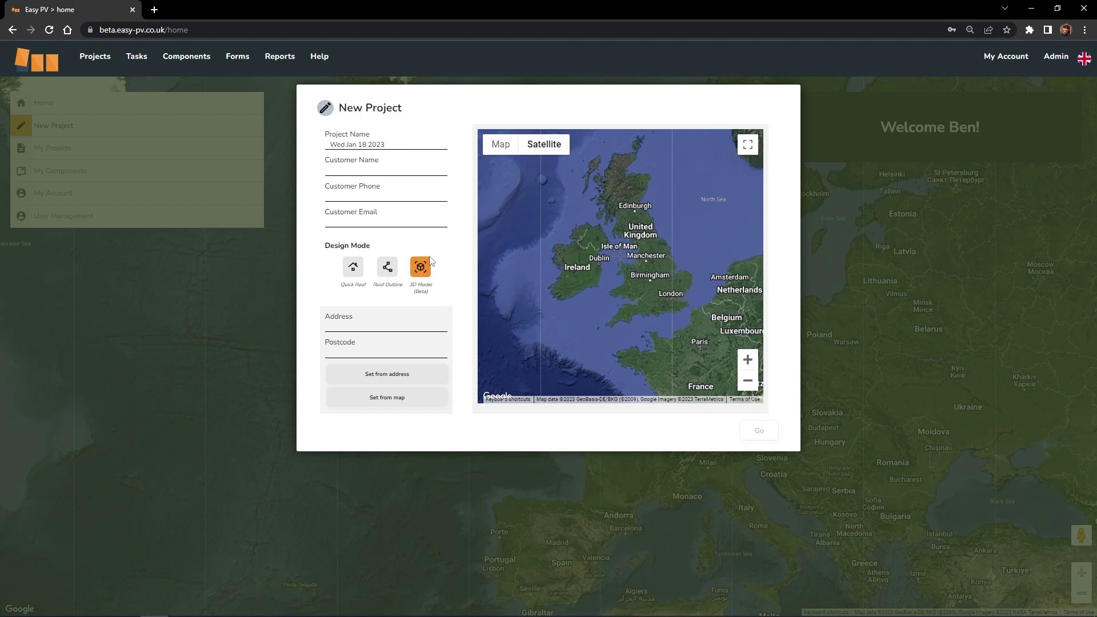
- Paste the customer's address, locate it on the satellite map, zoom in and create the project
click(399, 325)
key(ctrl+v)
click(402, 375)
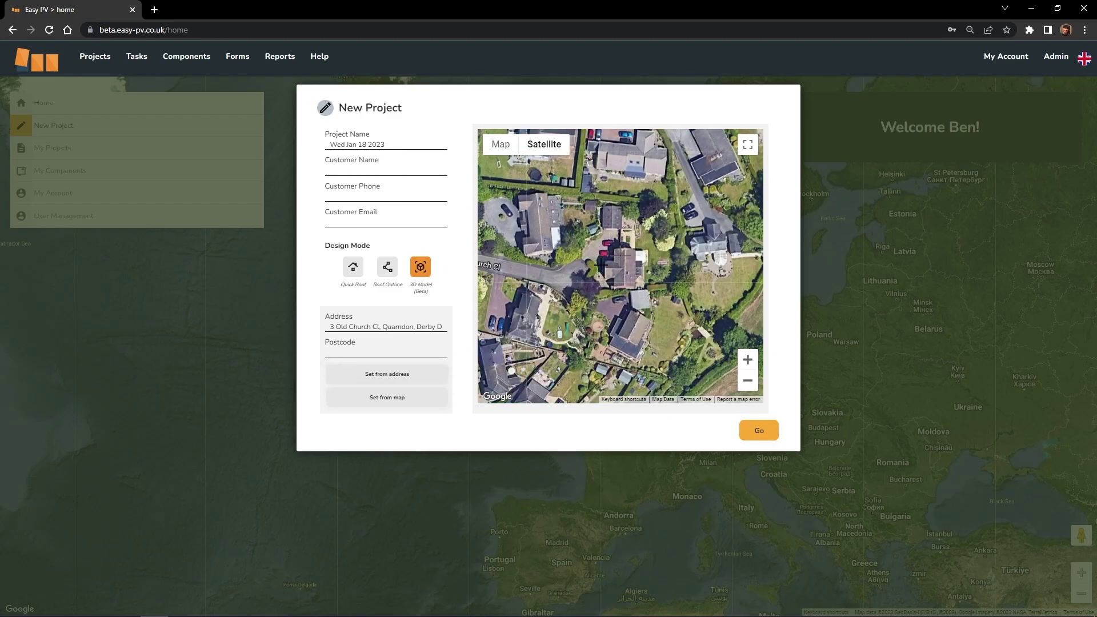
scroll(635, 274, up, 2)
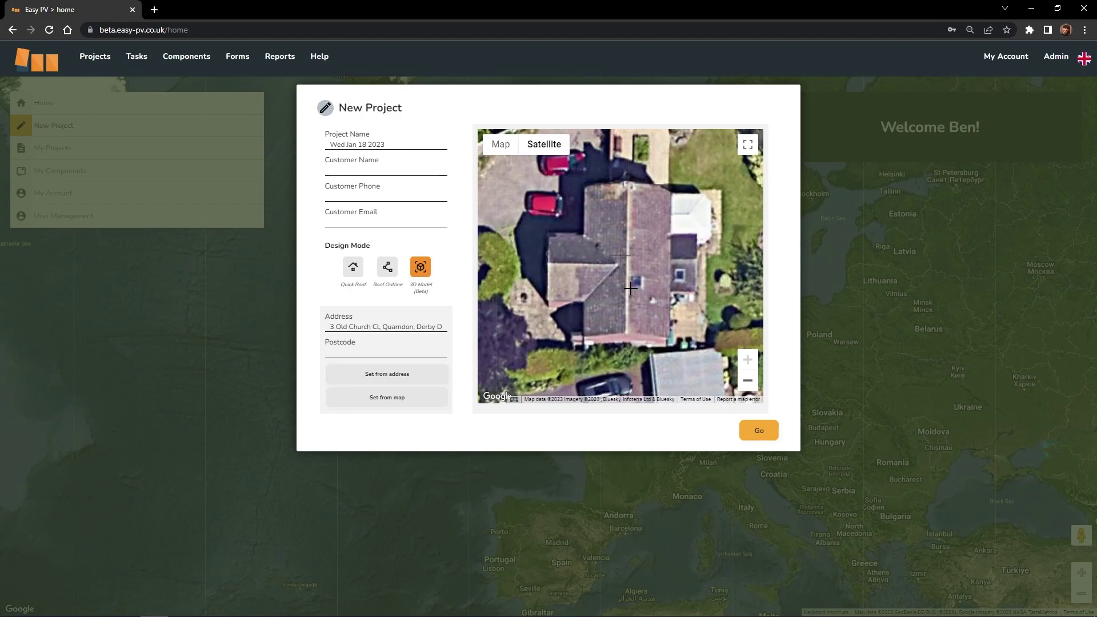
click(755, 434)
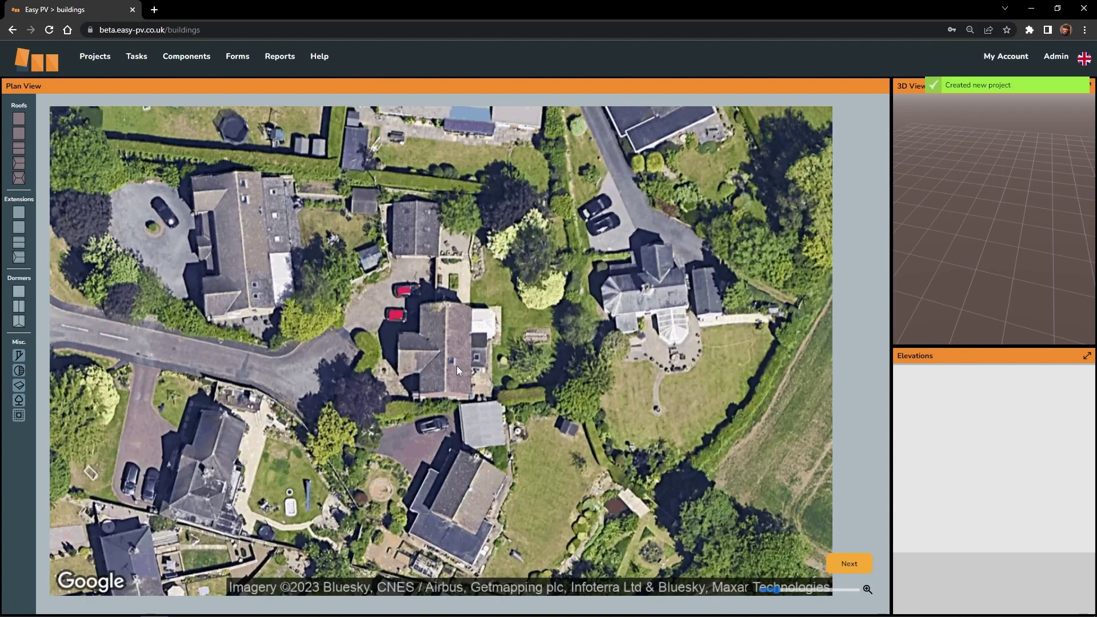
- Zoom and shift the satellite plan to centre on the house beside the two red cars
scroll(457, 366, down, 1)
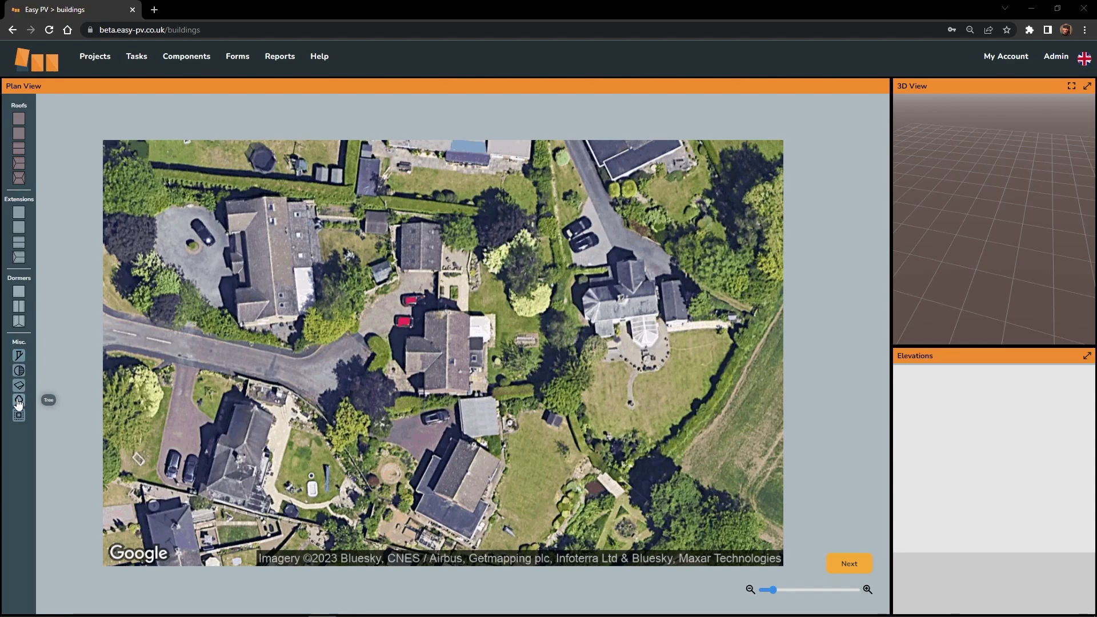
scroll(438, 349, up, 2)
scroll(438, 351, down, 2)
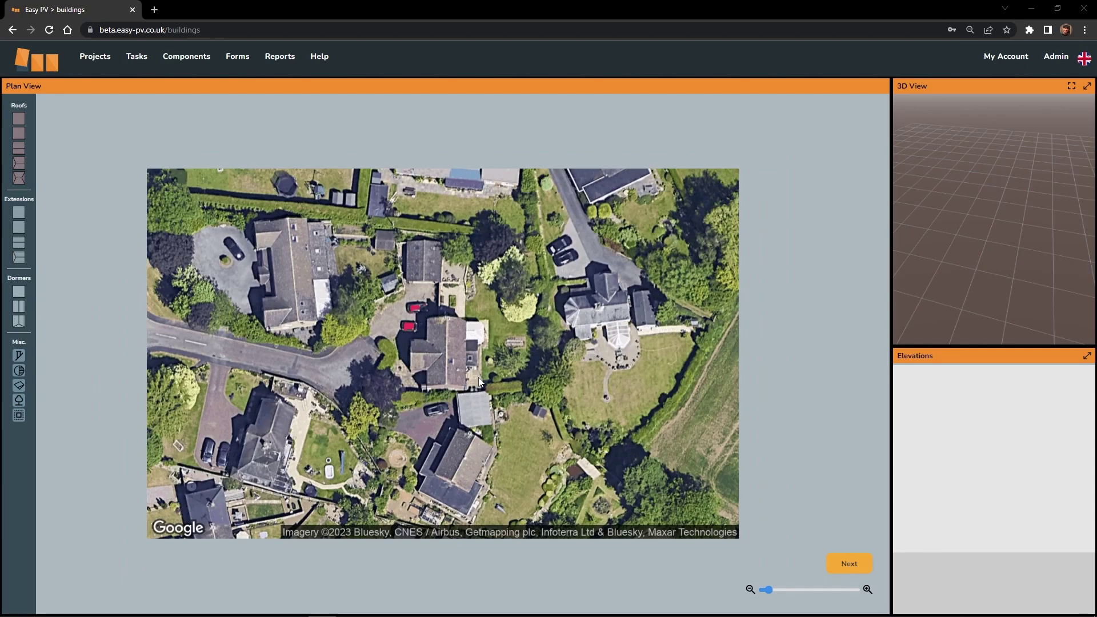
scroll(451, 358, up, 2)
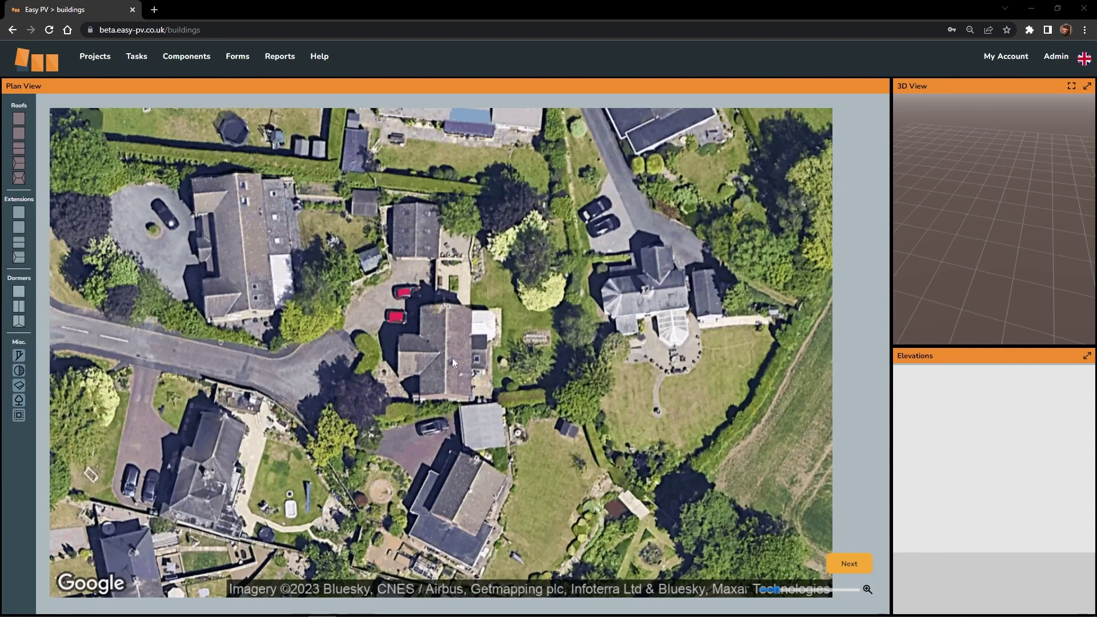
scroll(489, 365, down, 2)
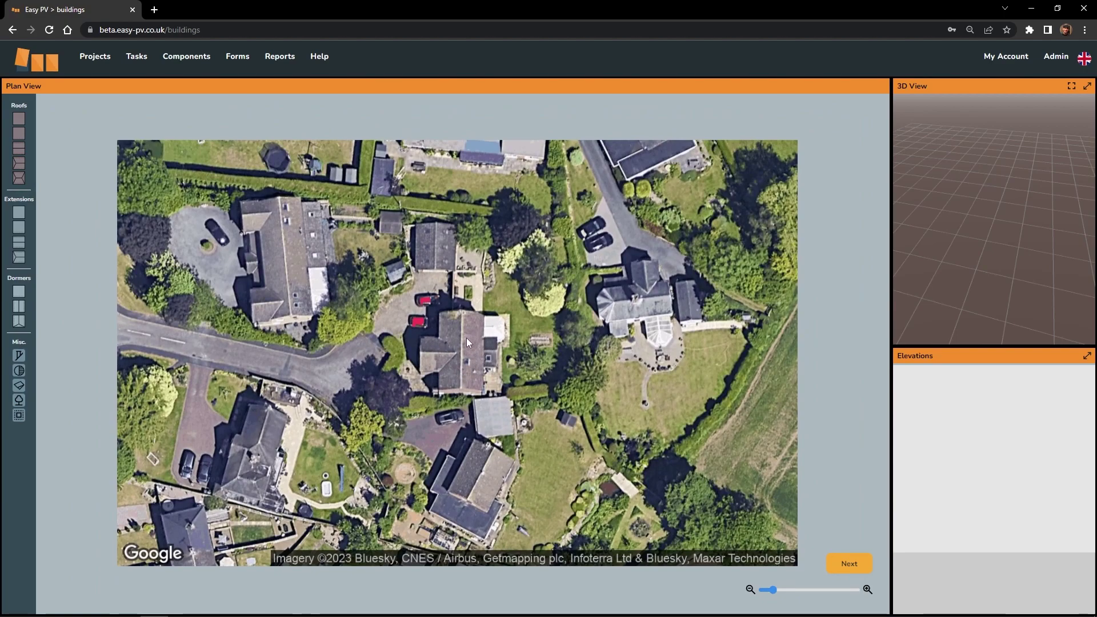
drag(448, 356, 459, 355)
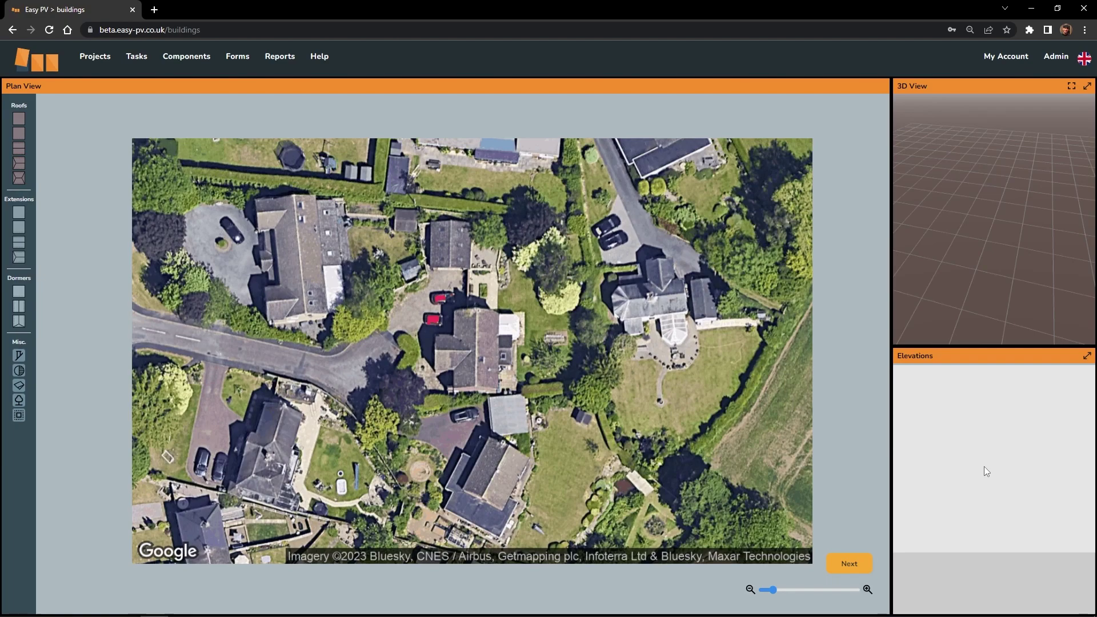
scroll(474, 369, up, 4)
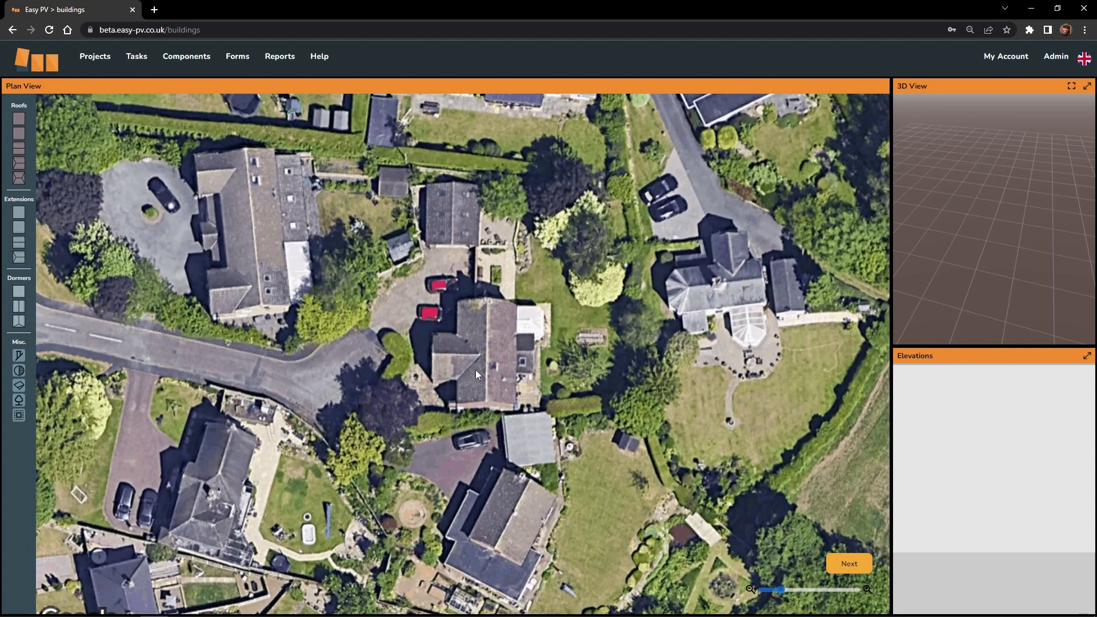
scroll(471, 343, up, 3)
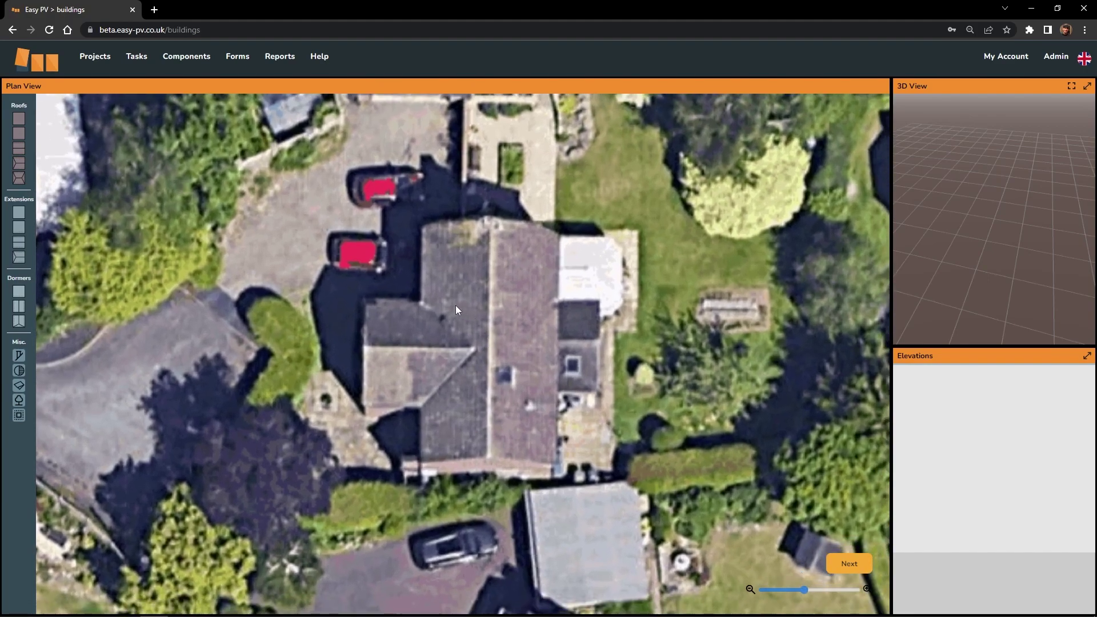
click(19, 163)
- Centre the house in the plan and place a Dual Pitch House roof over it
drag(521, 338, 527, 362)
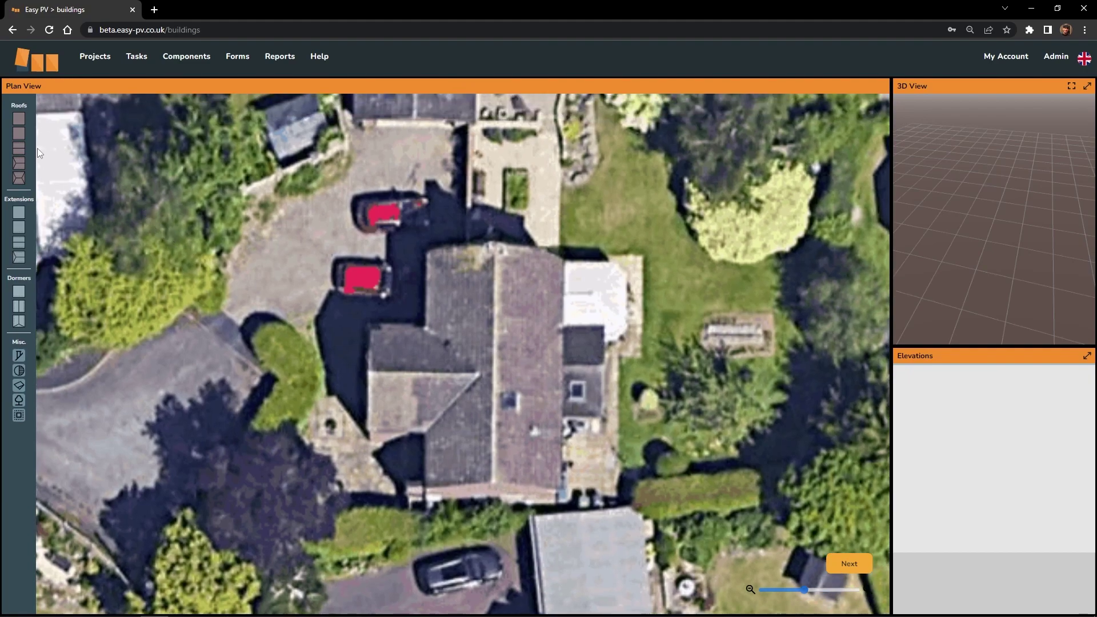
click(22, 150)
drag(20, 151, 492, 328)
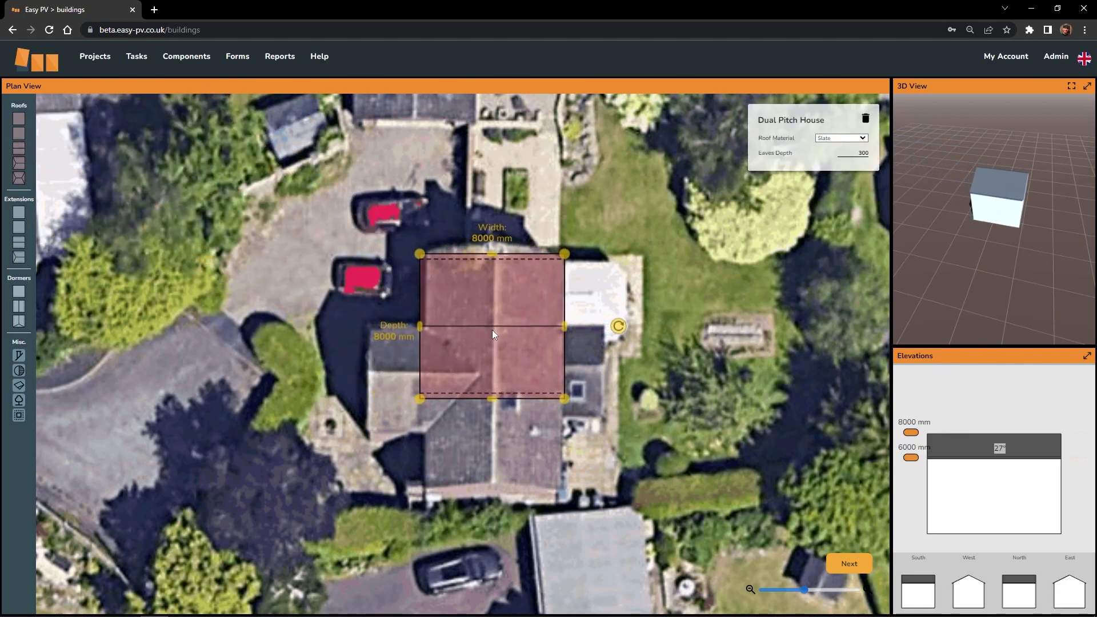
- Orbit the 3D view and raise the ridge to about 9094 mm and eaves to 6746 mm
mouse_move(1044, 248)
mouse_down()
mouse_move(1011, 248)
mouse_move(1052, 245)
mouse_up()
drag(999, 219, 1019, 225)
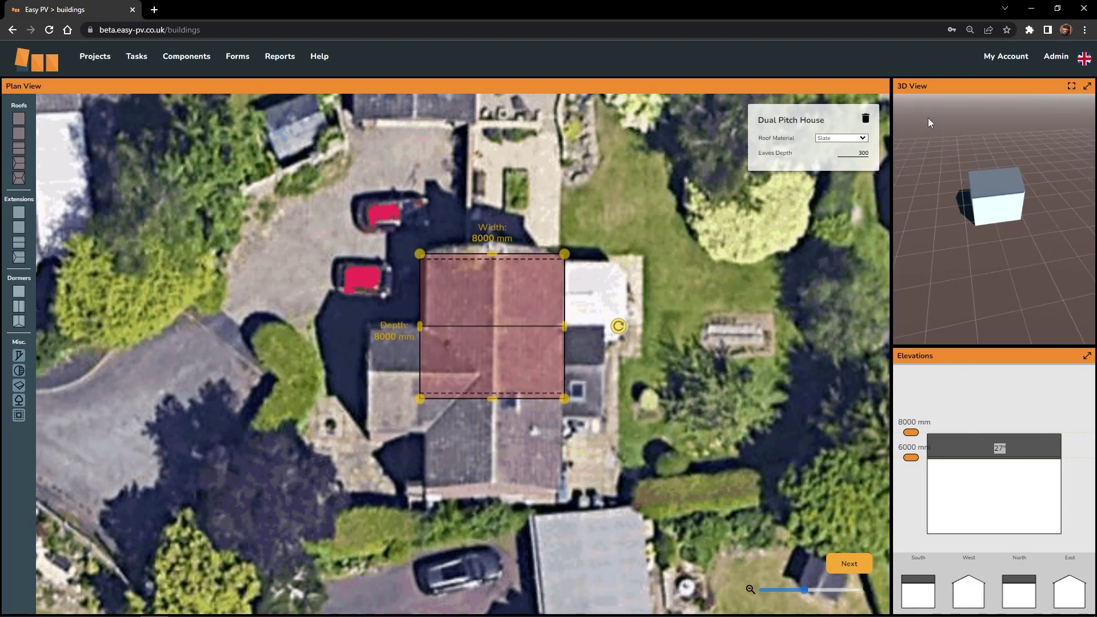
drag(975, 307, 882, 488)
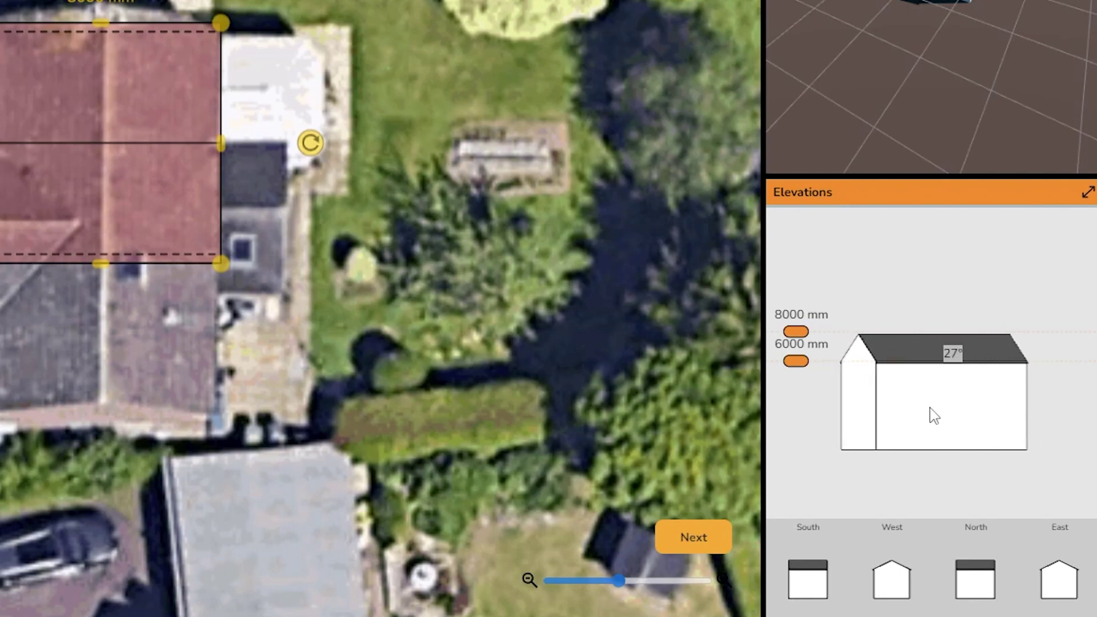
drag(796, 331, 796, 315)
drag(793, 361, 796, 350)
click(909, 342)
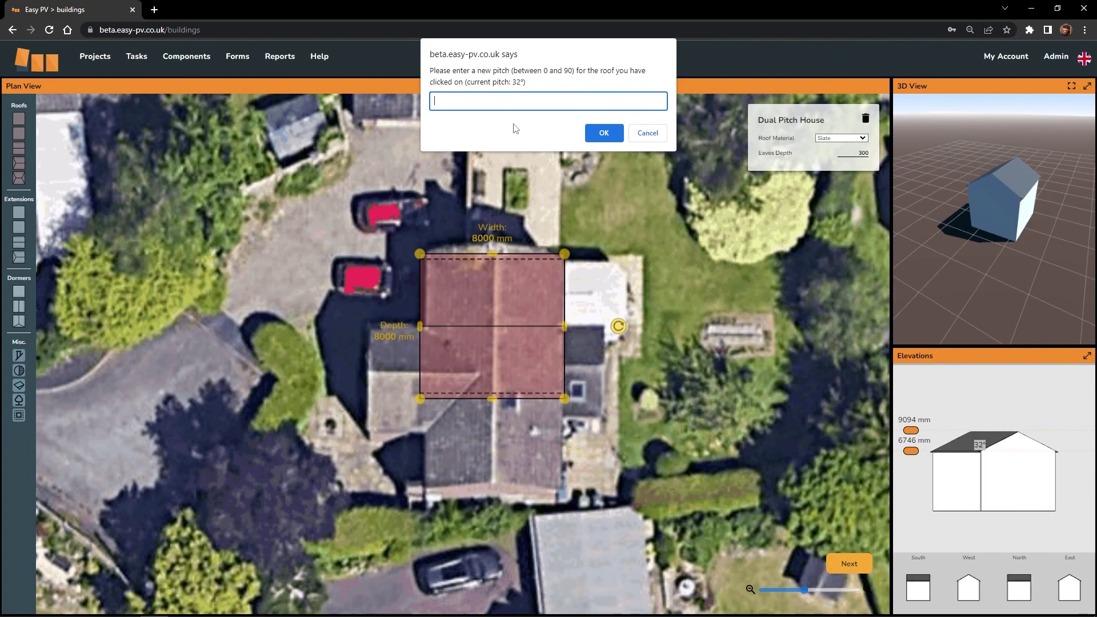
- Set the roof pitch to 35°, then change it to 30° for a 9055 mm ridge
text(35)
key(Return)
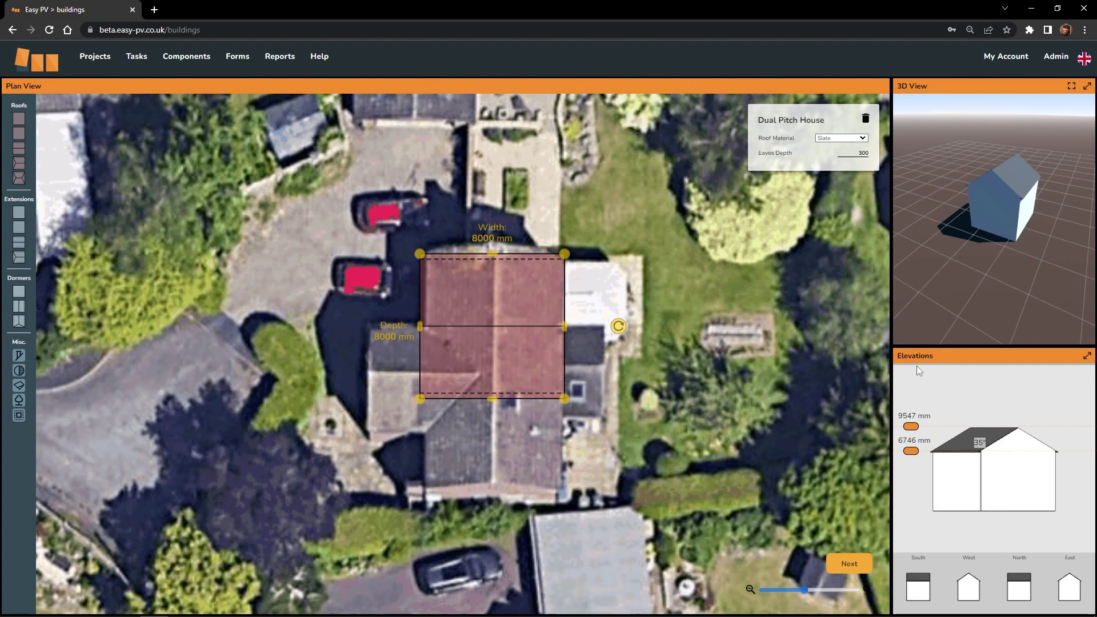
click(980, 443)
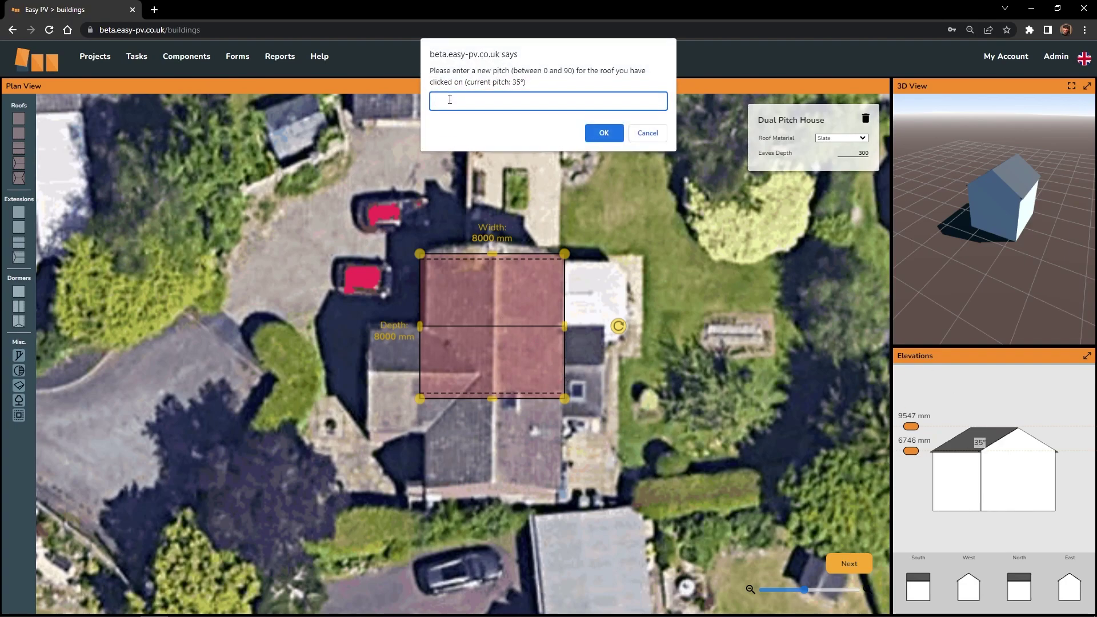
text(30)
key(Return)
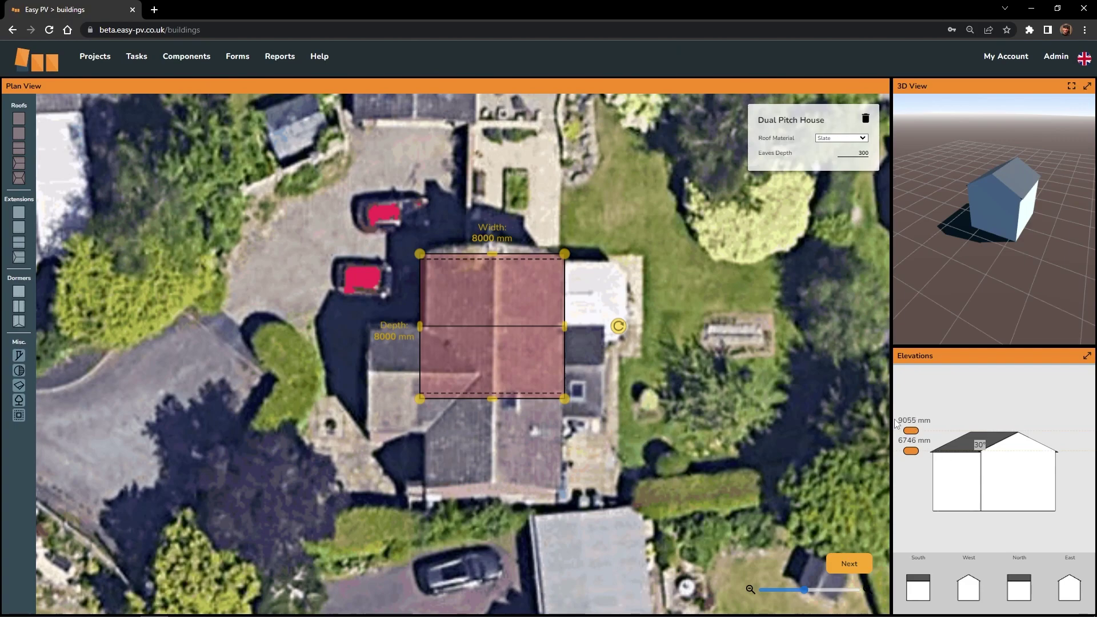
mouse_move(1000, 474)
mouse_down()
mouse_move(974, 476)
mouse_move(1005, 480)
mouse_up()
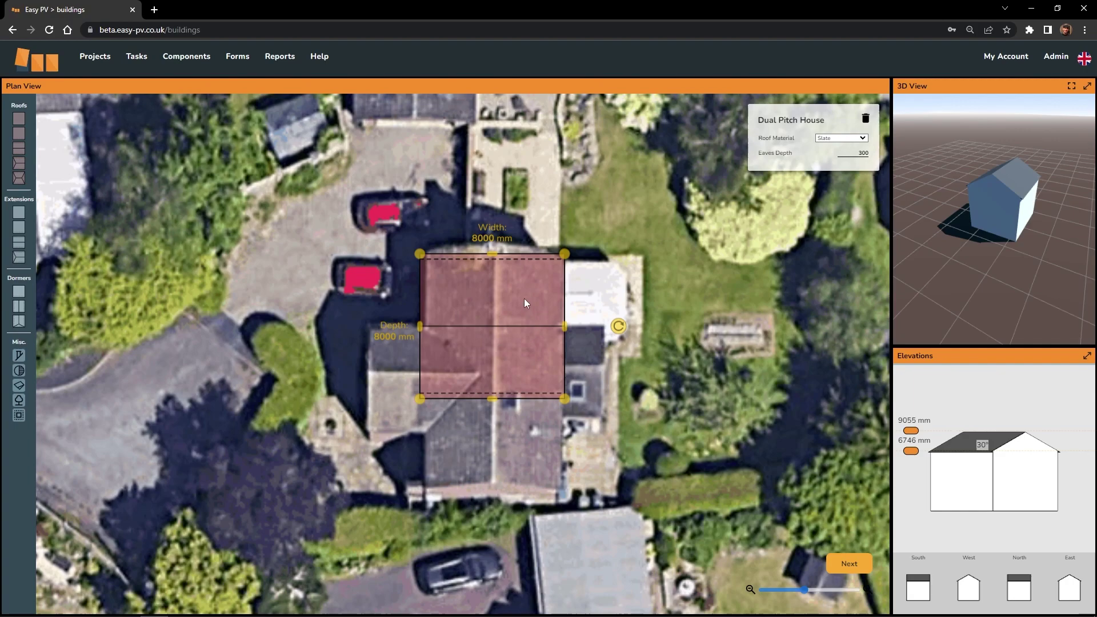
- Rotate the roof outline 90° clockwise and nudge it right over the house
drag(622, 326, 496, 419)
drag(496, 362, 499, 353)
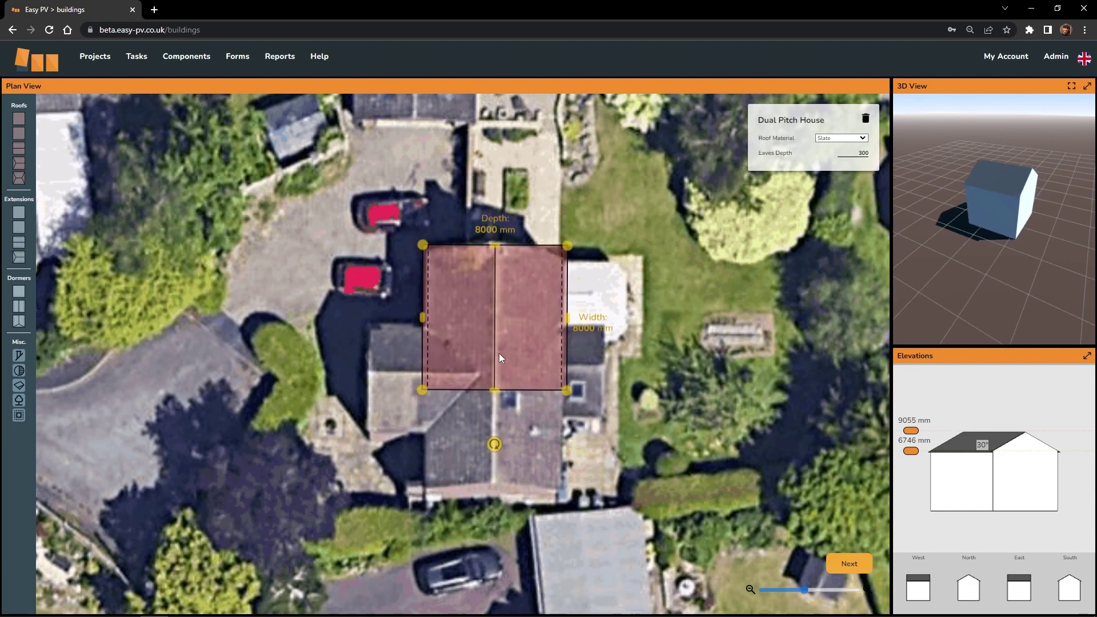
scroll(485, 367, up, 3)
scroll(495, 361, down, 3)
scroll(501, 368, up, 2)
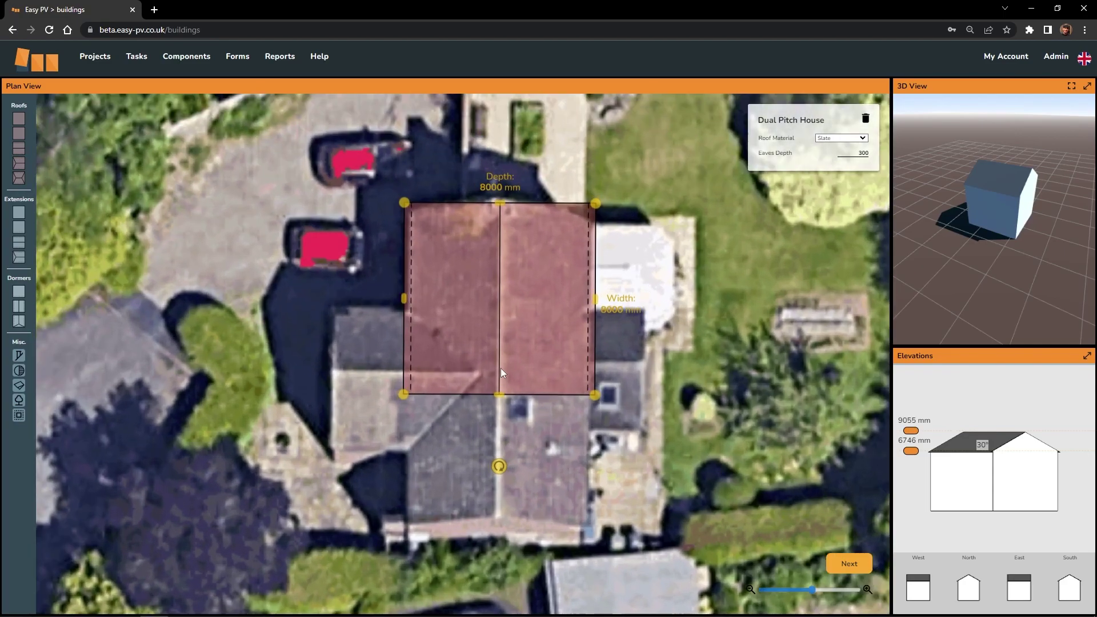
- Stretch the roof to the house's full length and fit its sides to 7656 mm deep
mouse_move(595, 394)
mouse_down()
mouse_move(588, 403)
mouse_move(610, 410)
mouse_move(593, 399)
mouse_up()
drag(508, 396, 495, 520)
drag(597, 360, 594, 361)
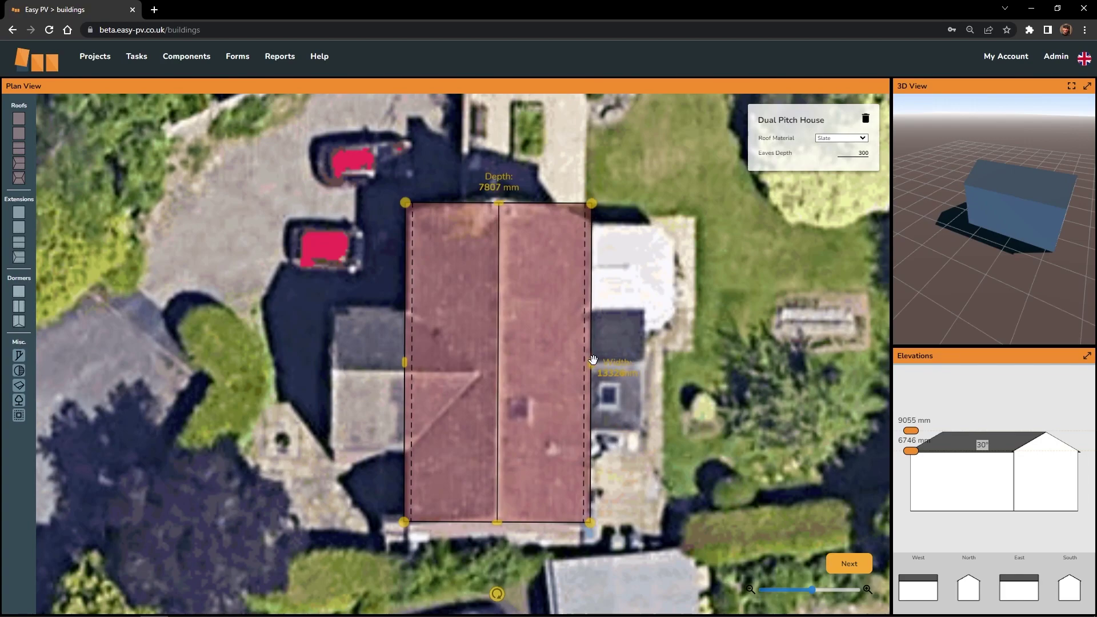
drag(409, 365, 412, 366)
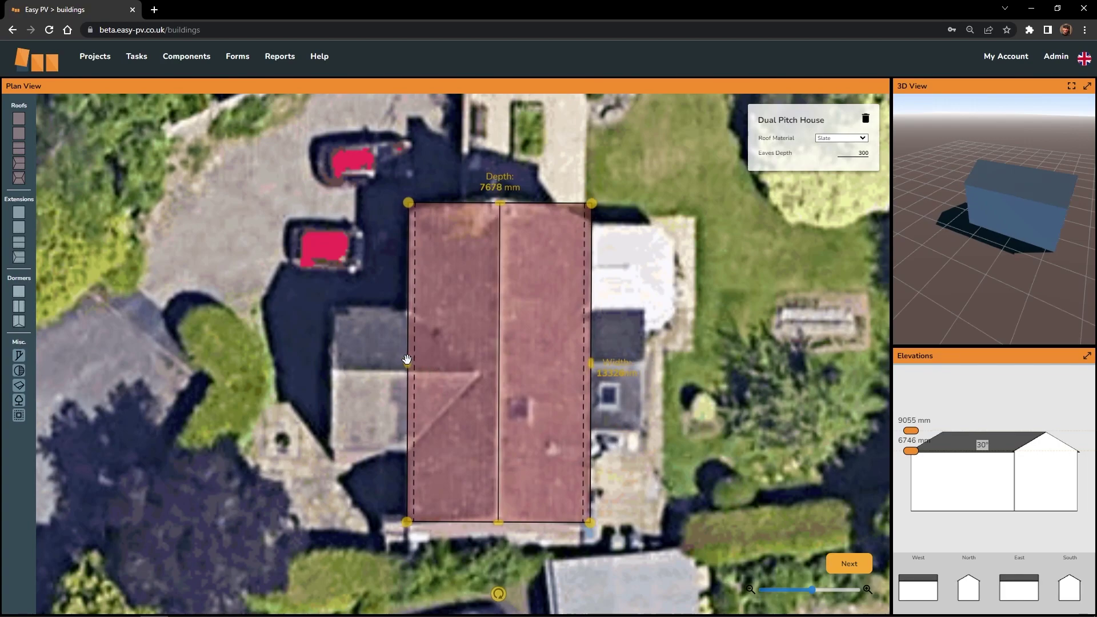
scroll(524, 394, down, 1)
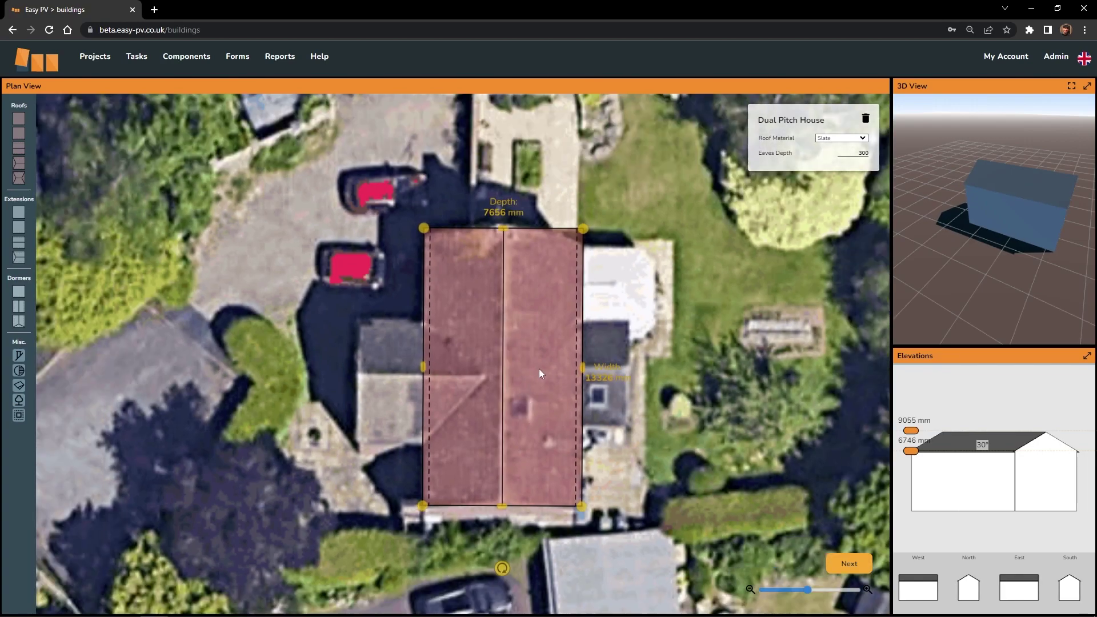
drag(1012, 263, 968, 265)
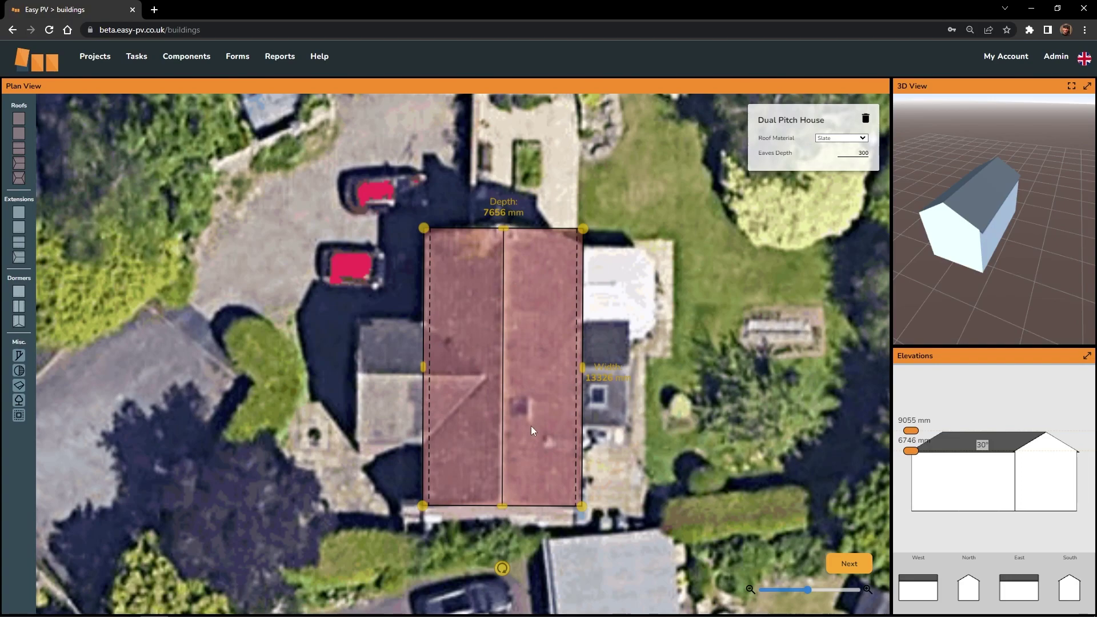
drag(960, 323, 940, 260)
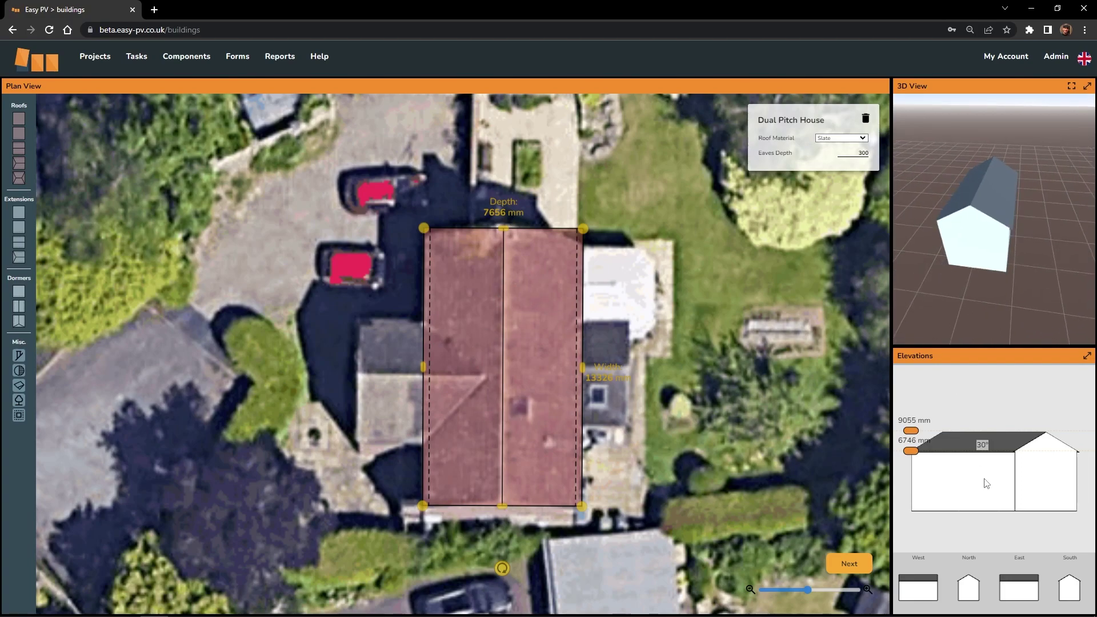
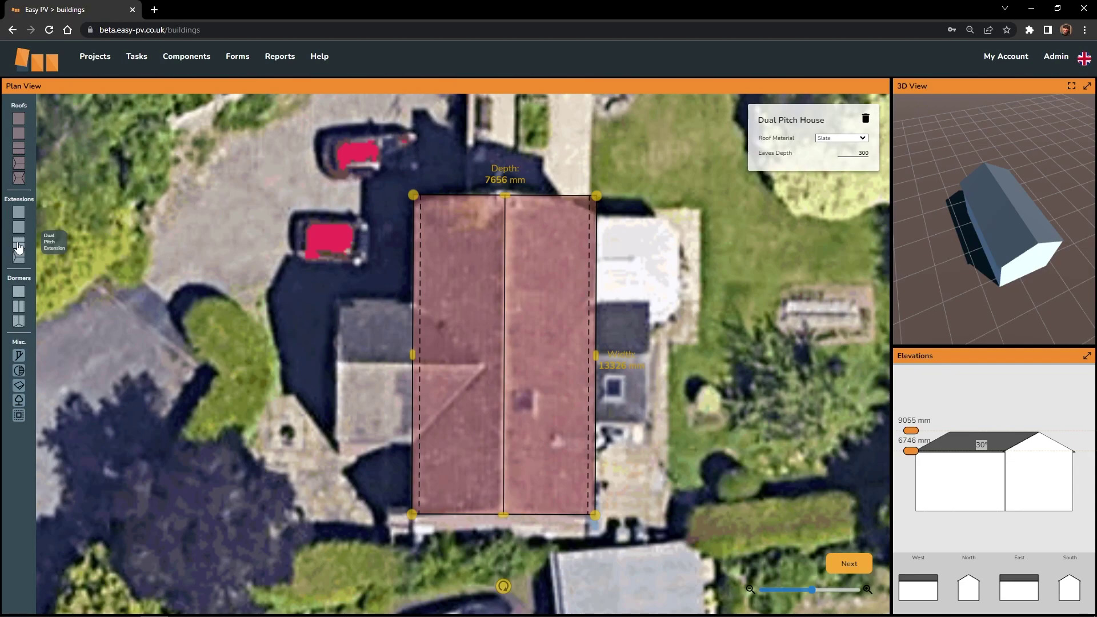
- Place a dual pitch extension over the west side wing of the house
click(18, 247)
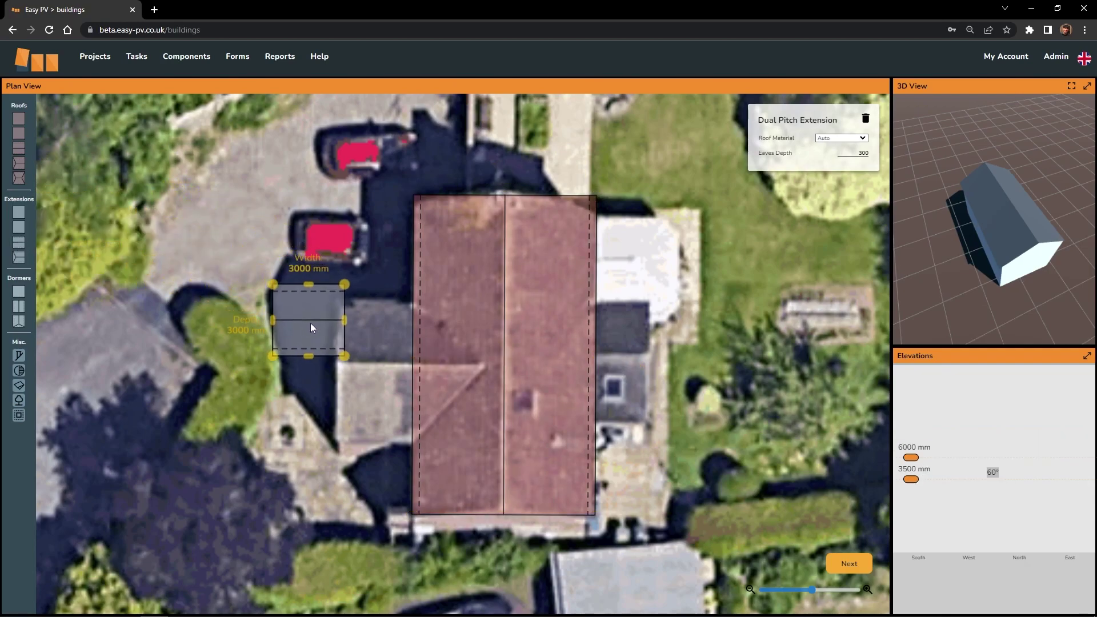
drag(363, 362, 393, 365)
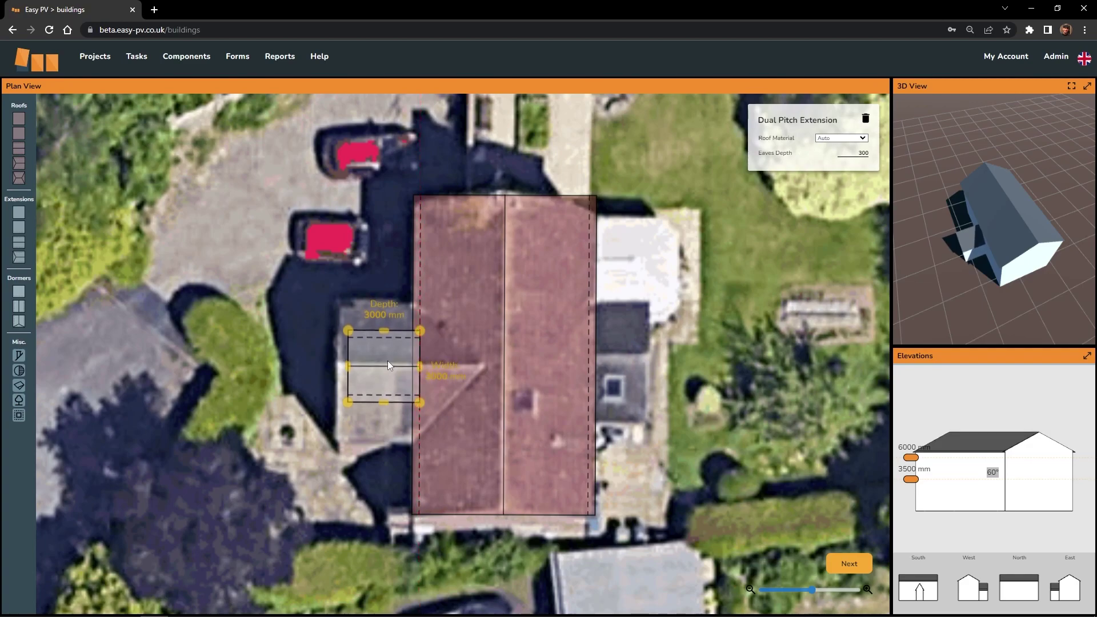
scroll(387, 362, up, 2)
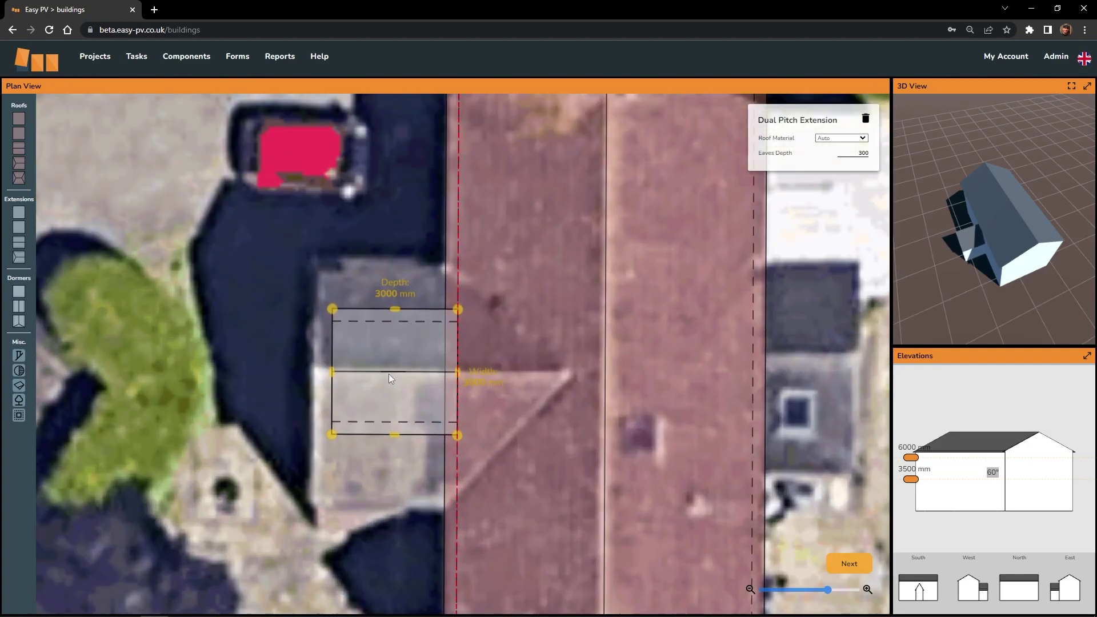
scroll(389, 373, down, 1)
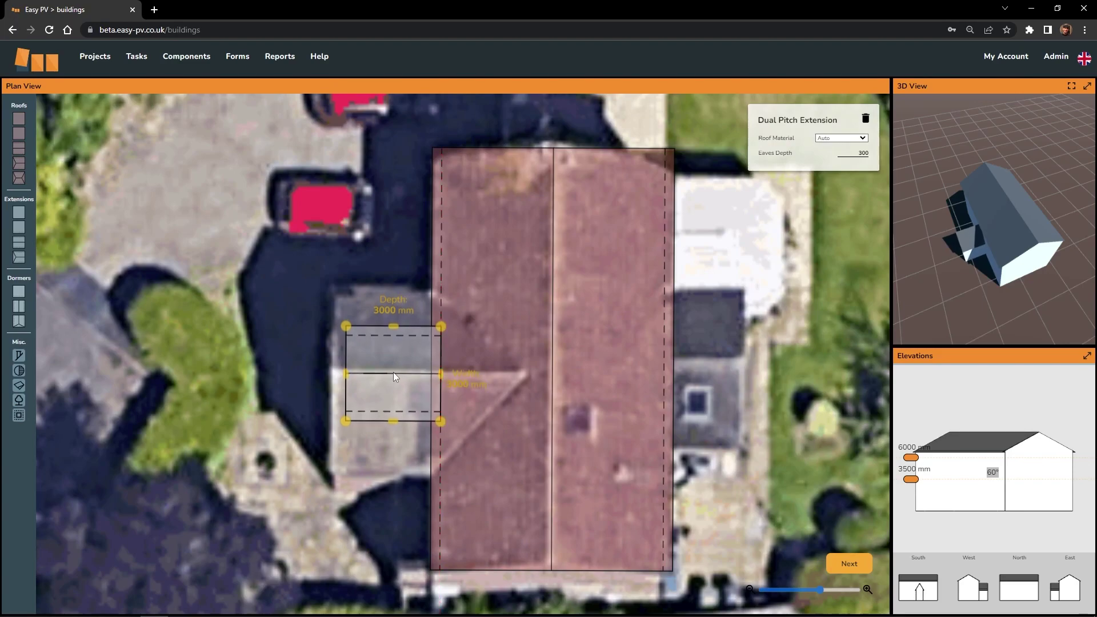
scroll(394, 372, down, 1)
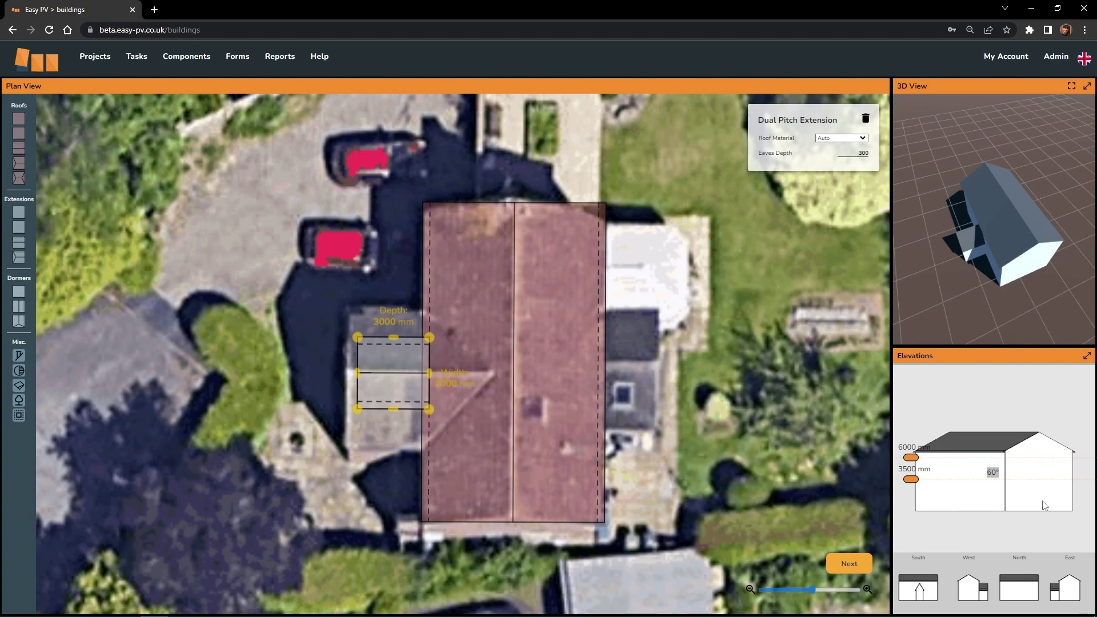
mouse_move(1043, 502)
mouse_down()
mouse_move(982, 501)
mouse_move(1040, 495)
mouse_up()
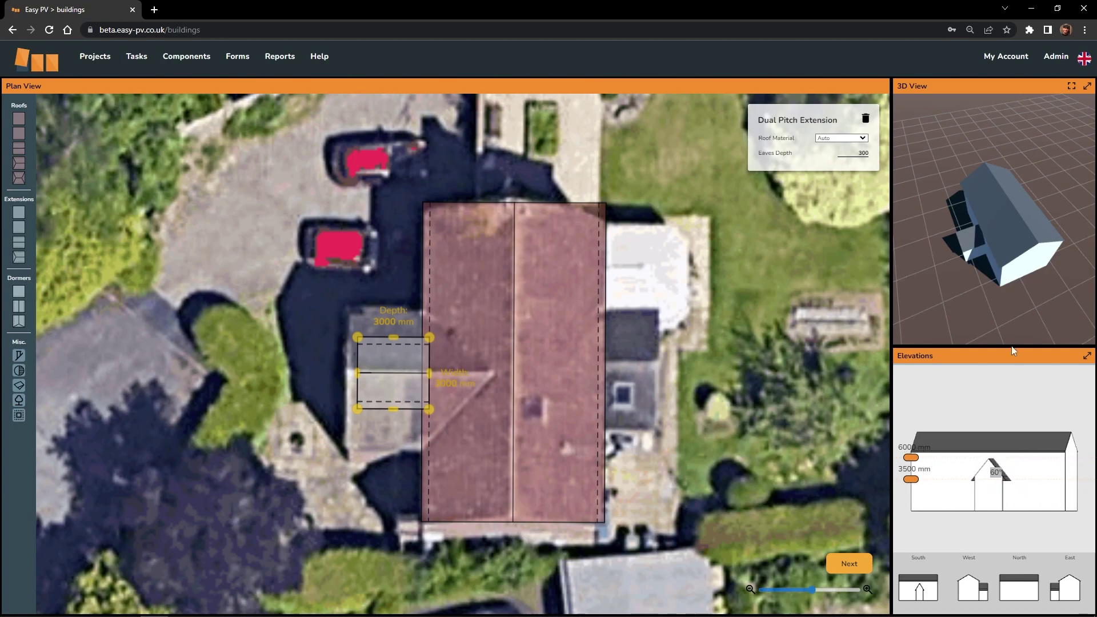
mouse_move(1015, 339)
mouse_down()
mouse_move(1017, 266)
mouse_move(1009, 338)
mouse_up()
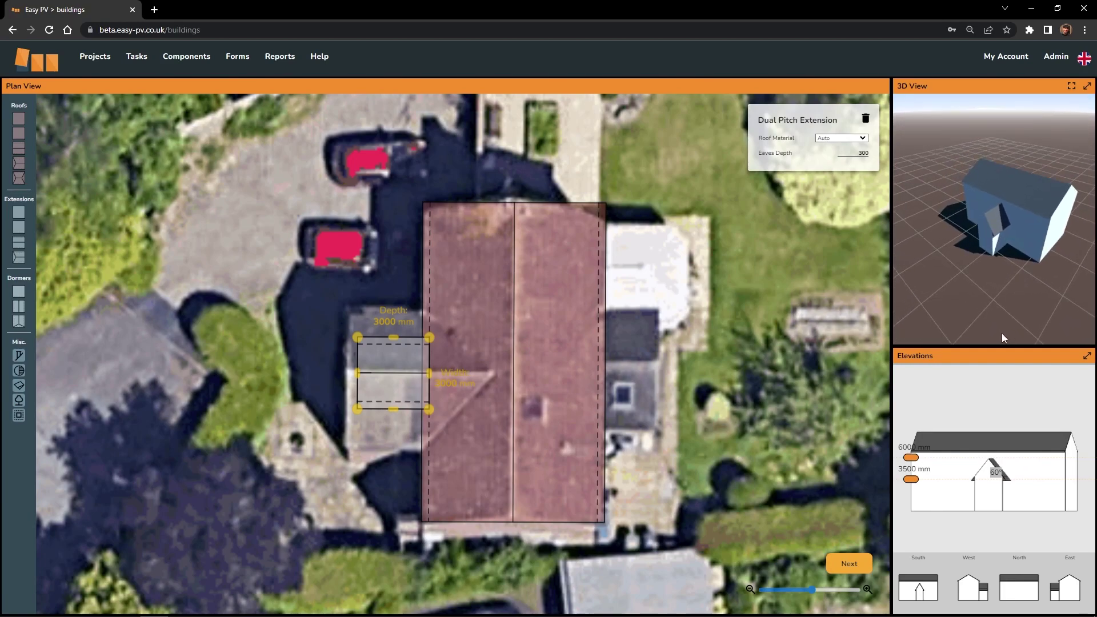
- Stretch the extension's edges to about 6095 mm deep and 5.7 m wide, into the main roof
drag(392, 335, 392, 305)
mouse_move(393, 409)
mouse_down()
mouse_move(401, 455)
mouse_move(396, 407)
mouse_up()
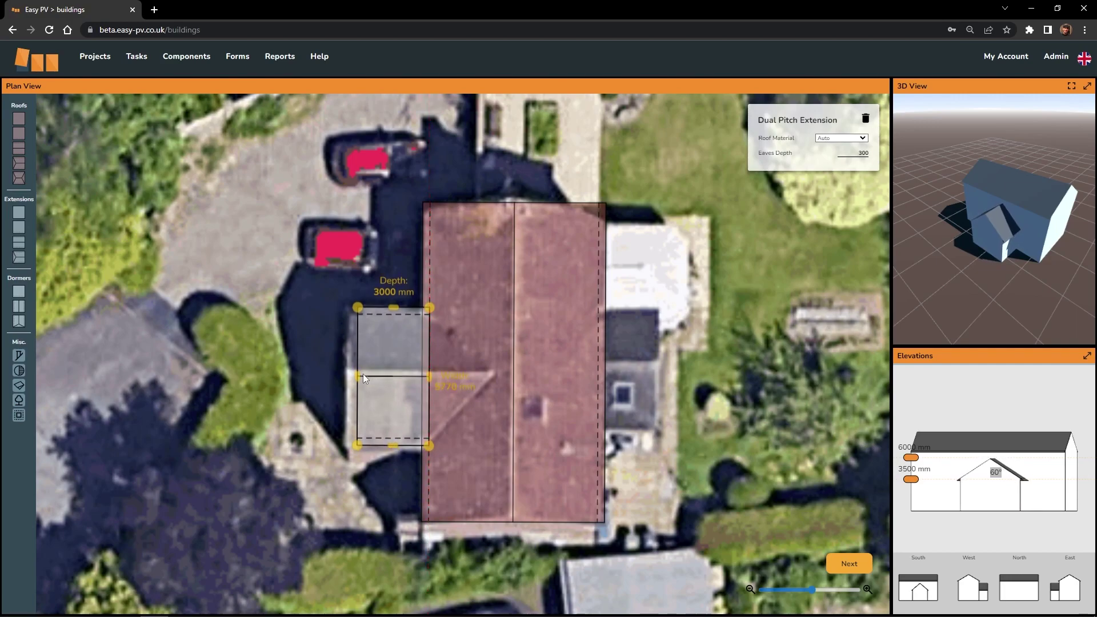
drag(358, 374, 348, 372)
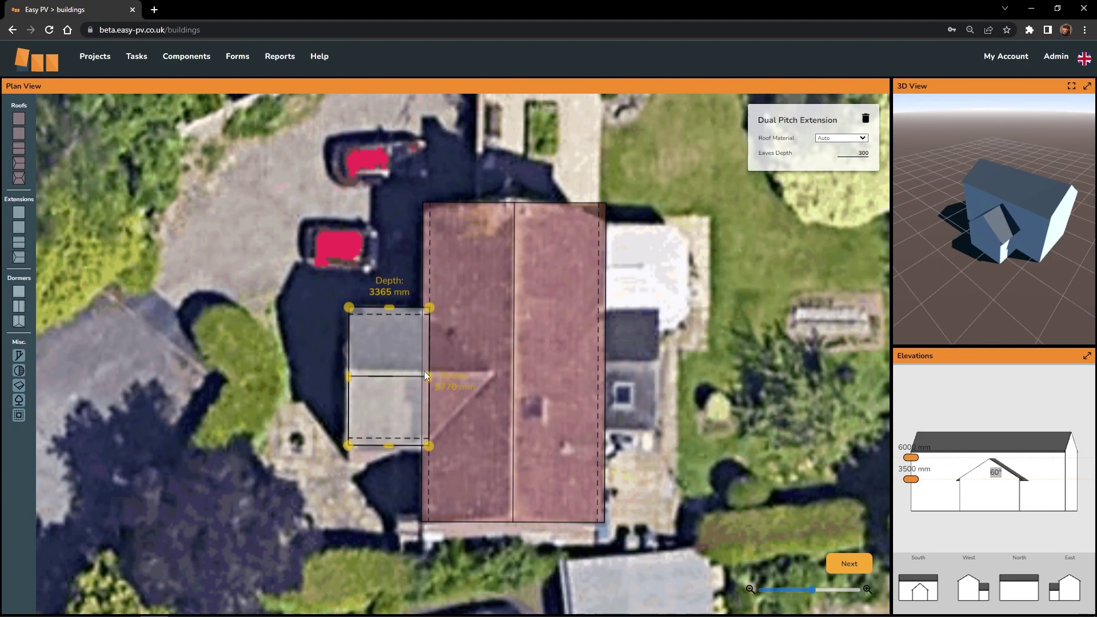
drag(429, 375, 495, 375)
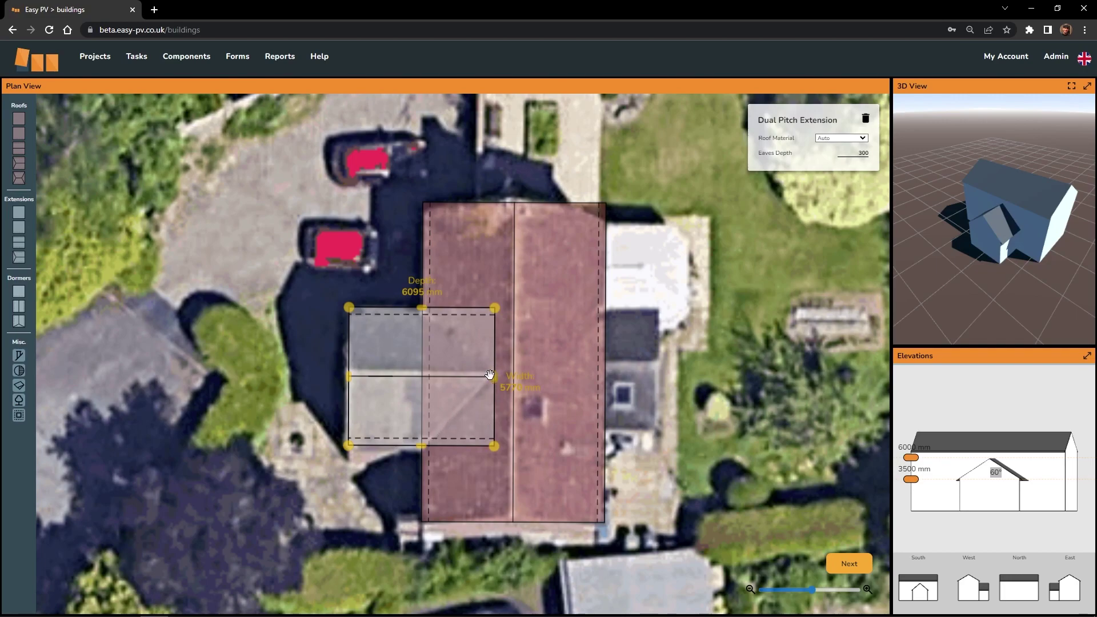
drag(466, 374, 465, 372)
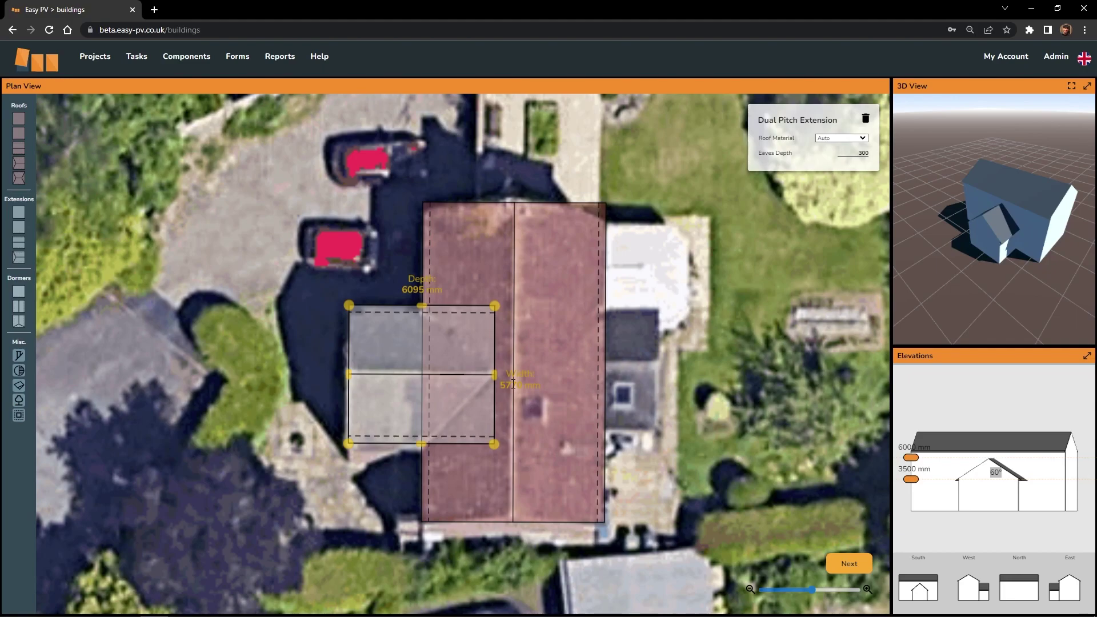
mouse_move(1007, 505)
mouse_down()
mouse_move(1022, 508)
mouse_move(964, 498)
mouse_up()
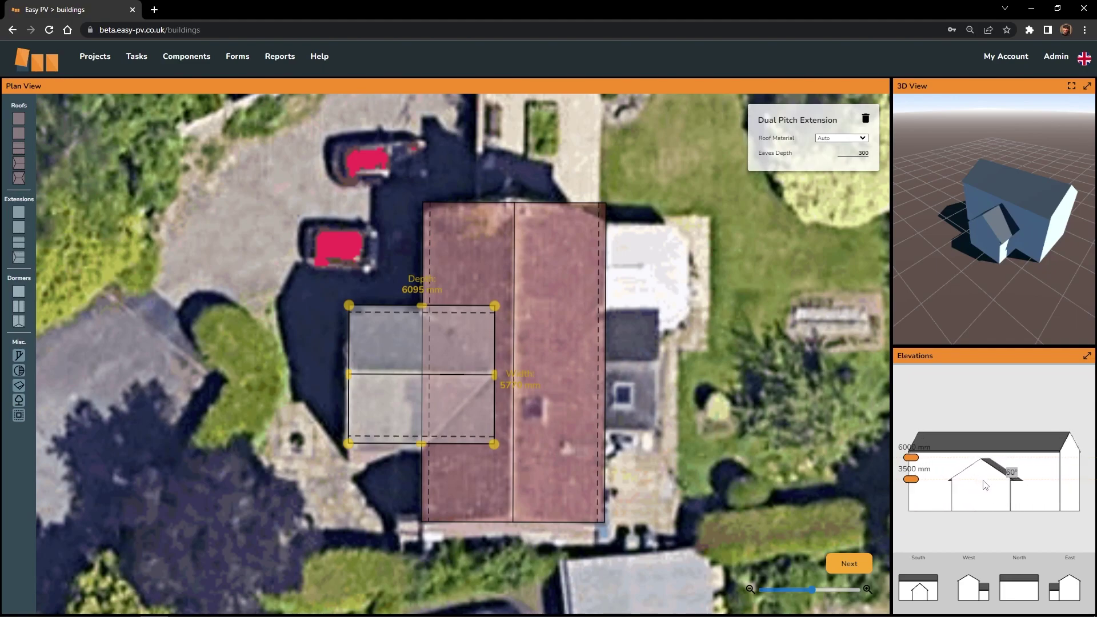
- Set the extension's roof pitch to 31°
click(1013, 479)
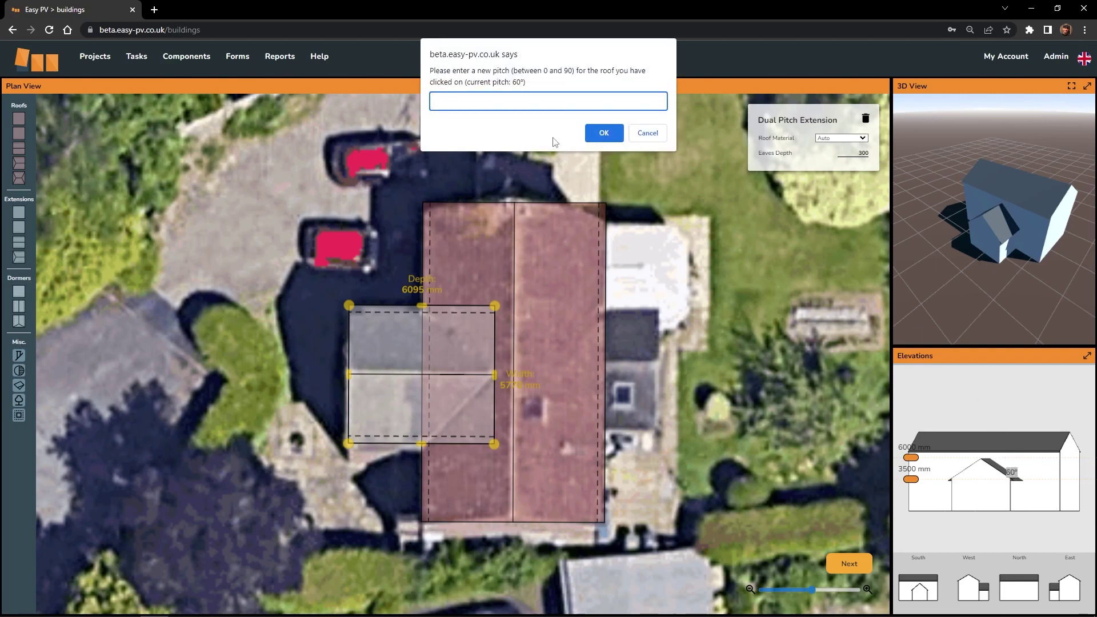
text(31)
key(Return)
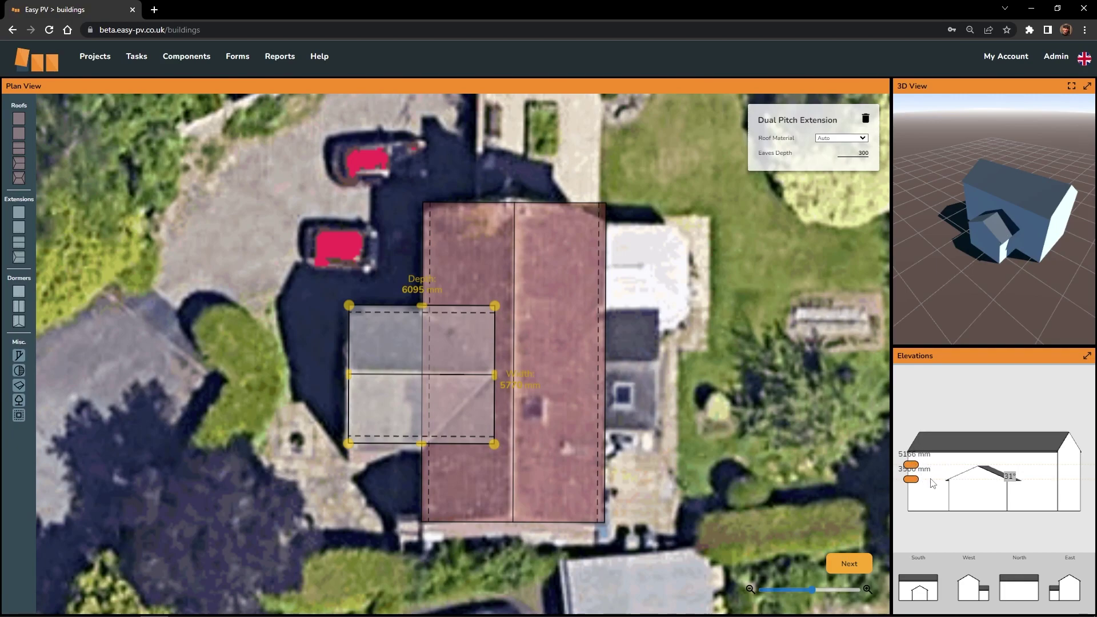
mouse_move(968, 490)
mouse_down()
mouse_move(978, 491)
mouse_move(954, 487)
mouse_up()
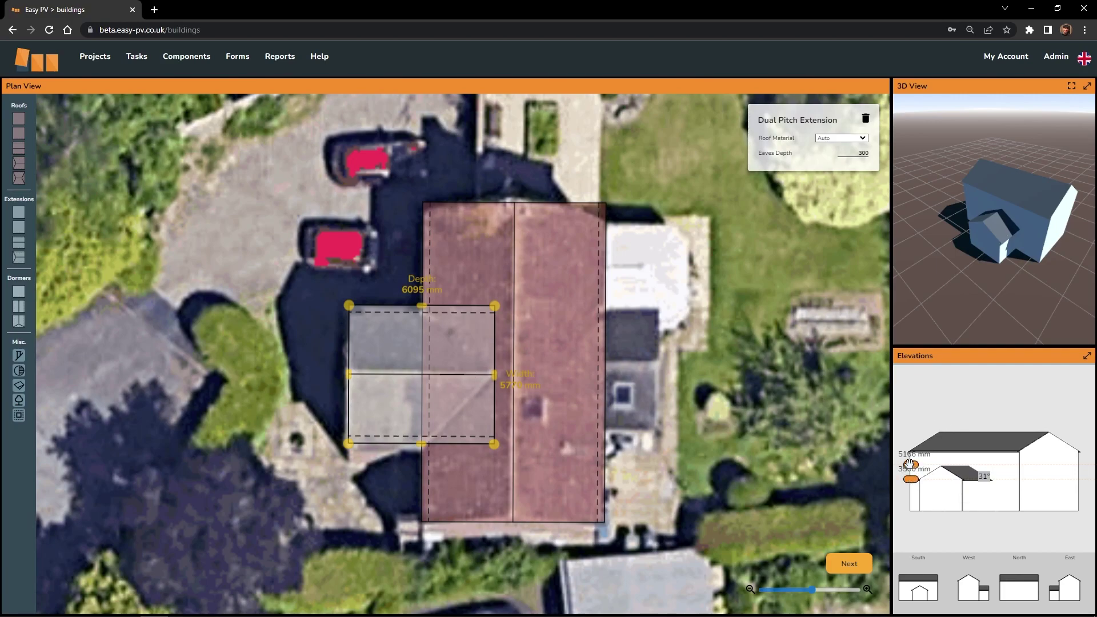
- Raise the extension's ridge to 8573 mm and its eaves to 6746 mm
drag(908, 464, 911, 437)
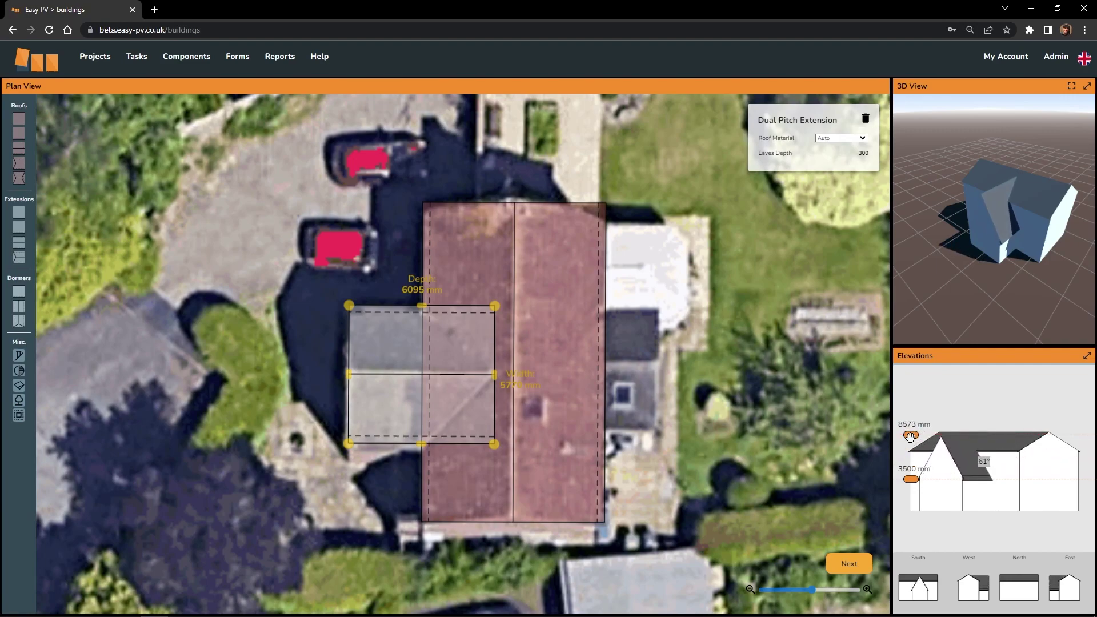
drag(1007, 302, 994, 195)
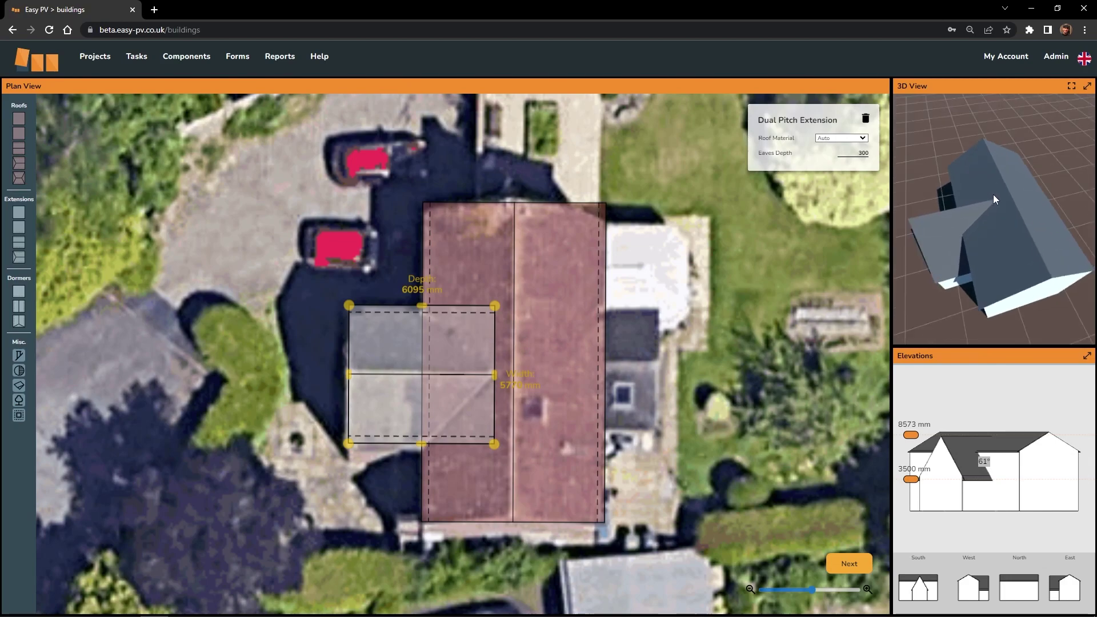
drag(979, 266, 1015, 244)
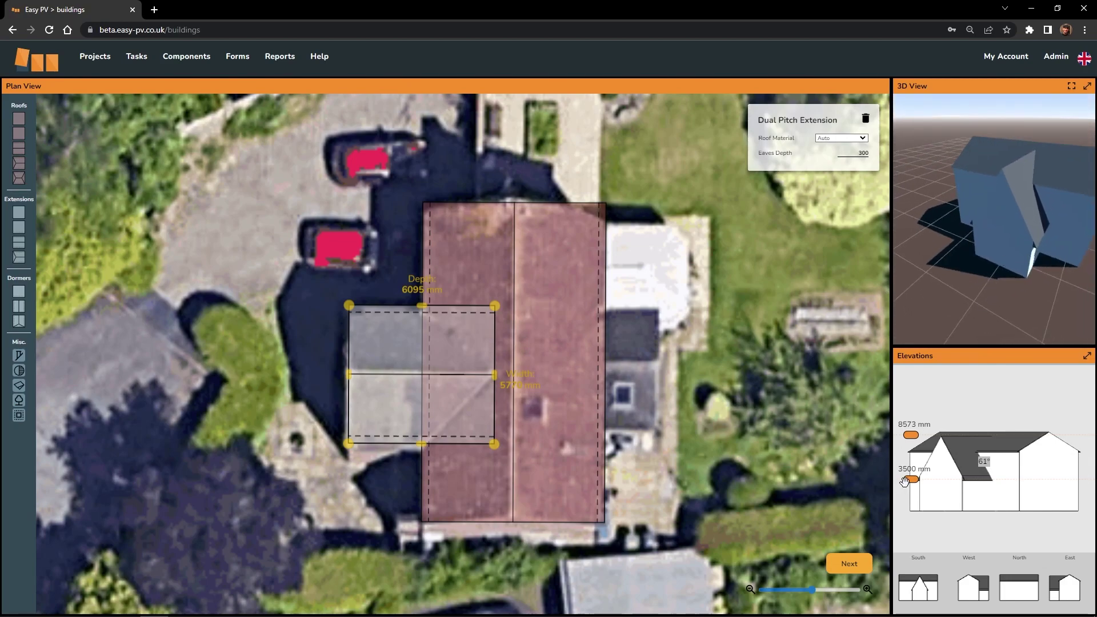
drag(905, 482, 911, 451)
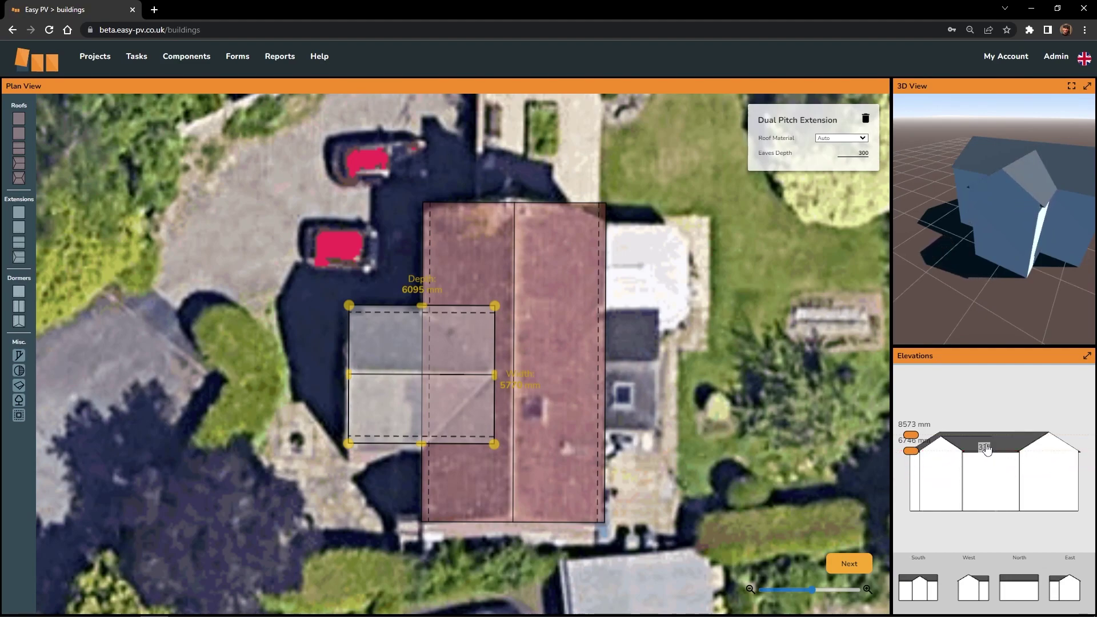
drag(995, 269, 995, 210)
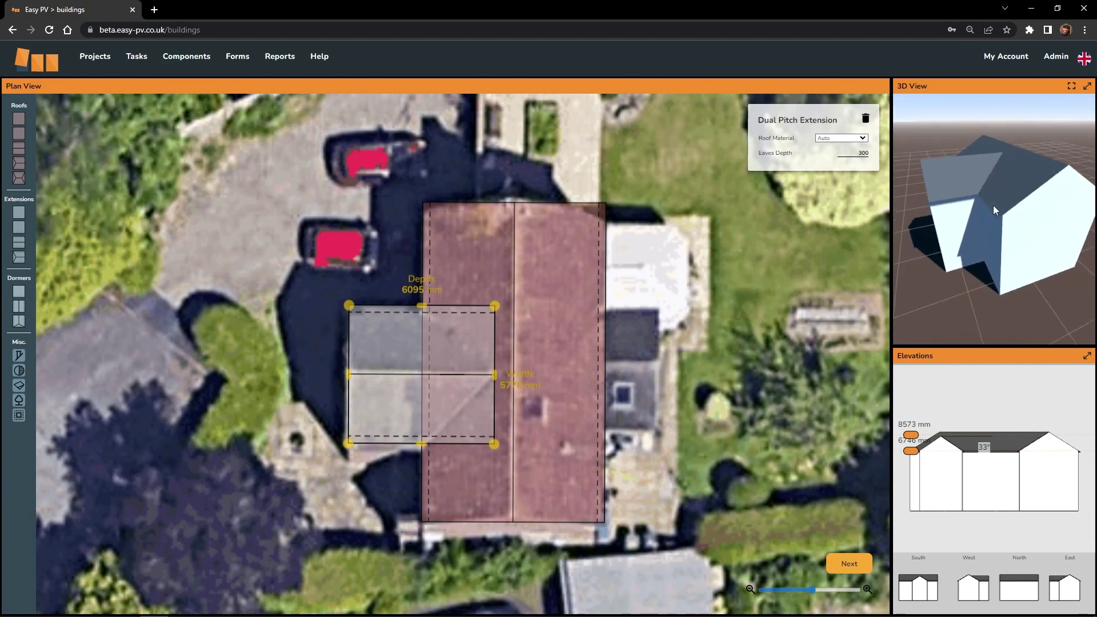
mouse_move(908, 451)
mouse_down()
mouse_move(911, 468)
mouse_move(913, 455)
mouse_up()
drag(939, 299, 955, 324)
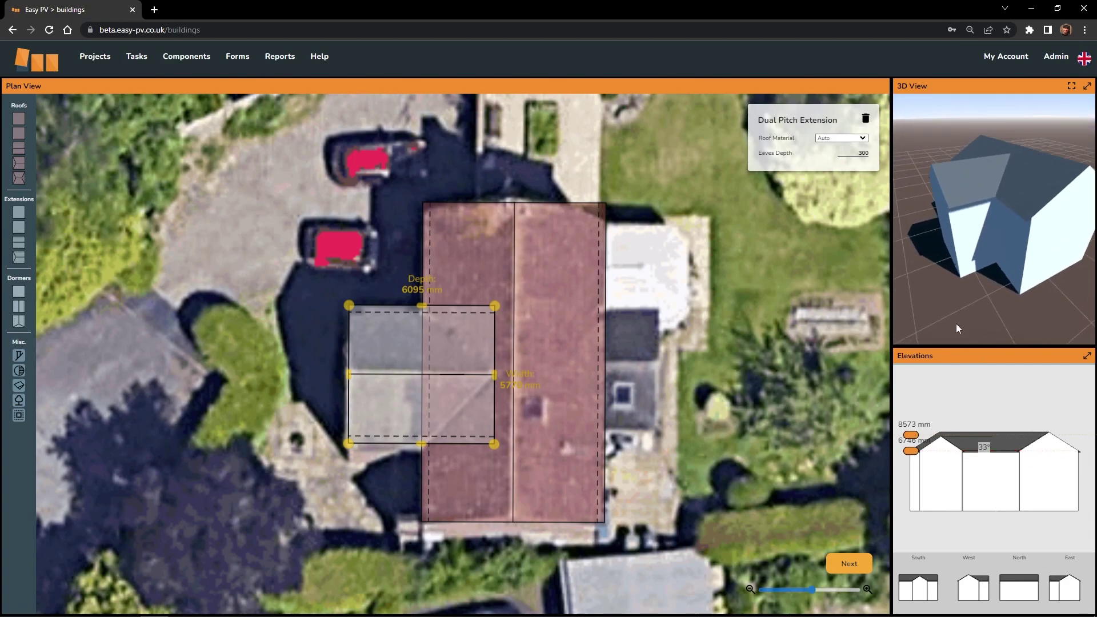
click(597, 322)
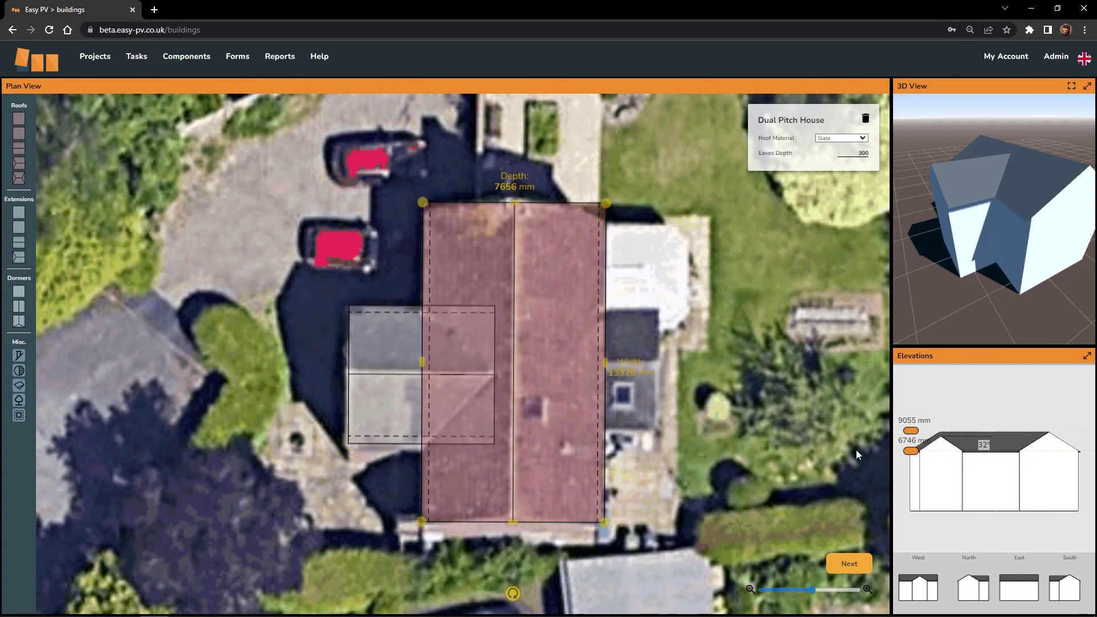
click(376, 375)
drag(965, 308, 1007, 240)
scroll(418, 377, down, 2)
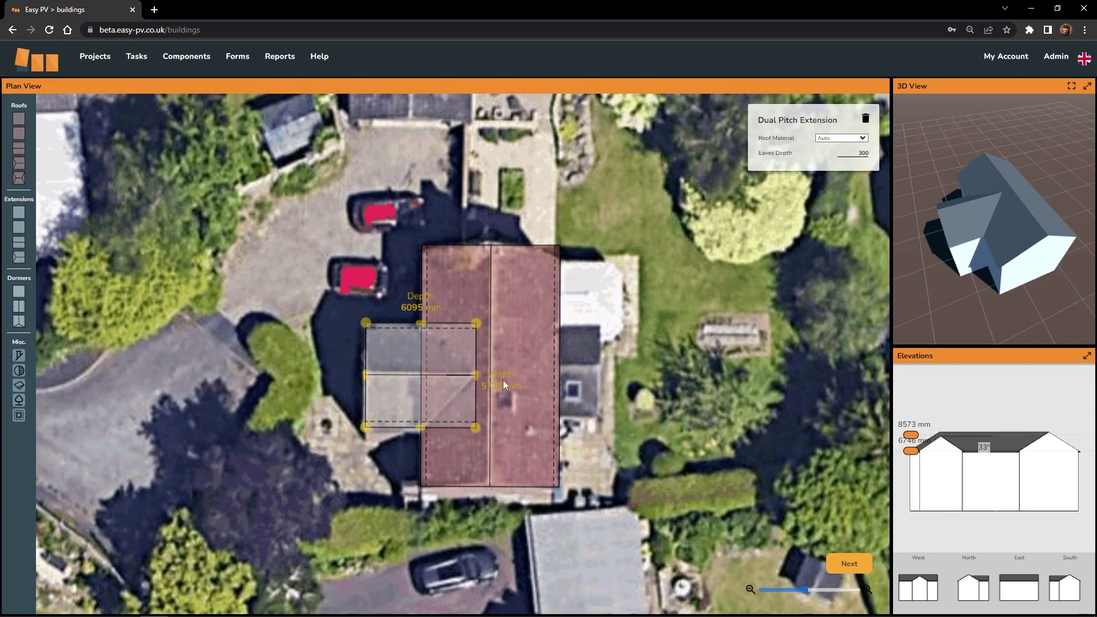
scroll(537, 355, up, 2)
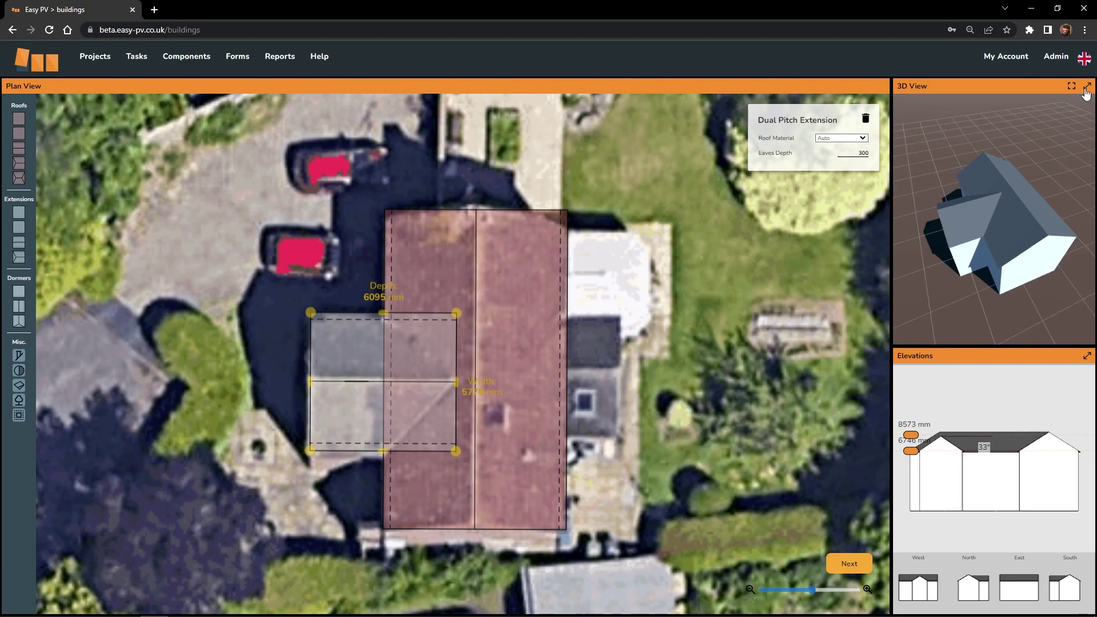
drag(643, 316, 662, 293)
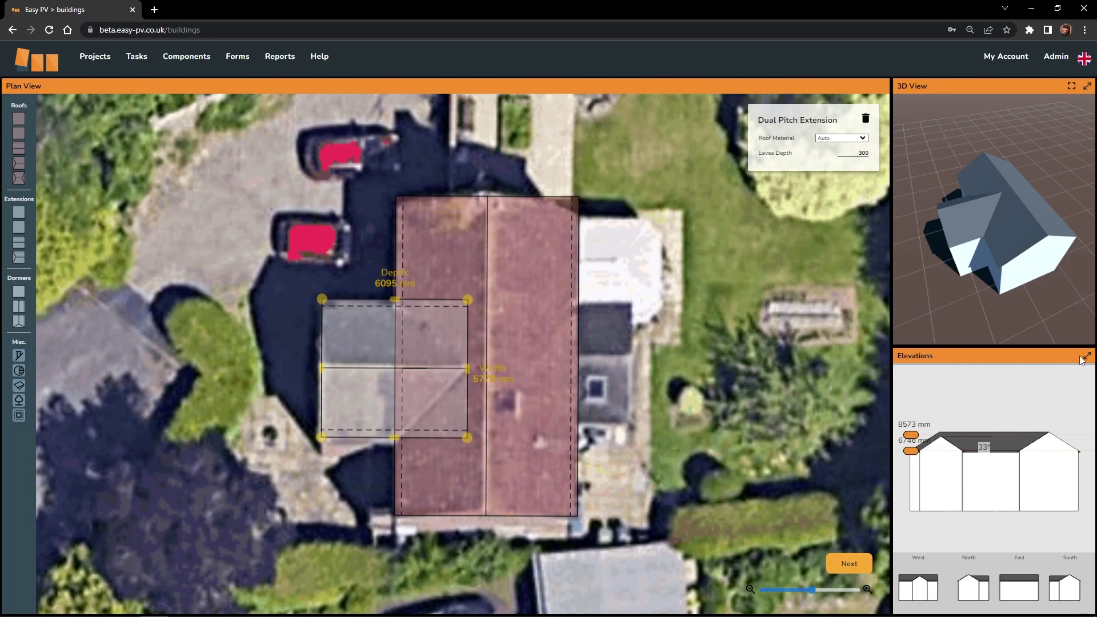
click(1087, 86)
drag(661, 293, 483, 295)
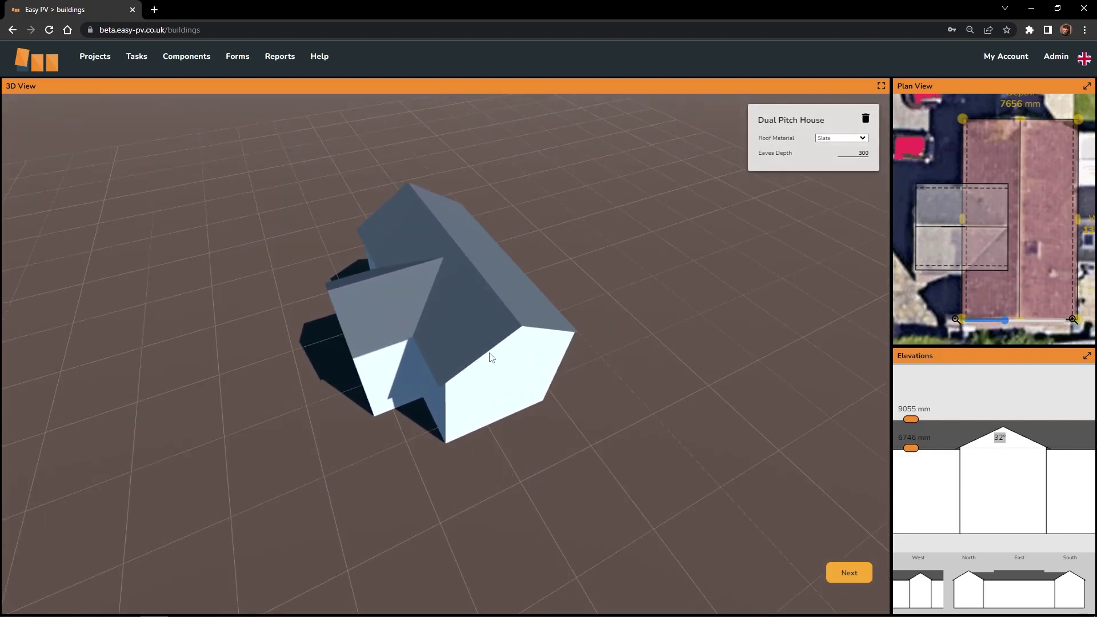
click(1087, 357)
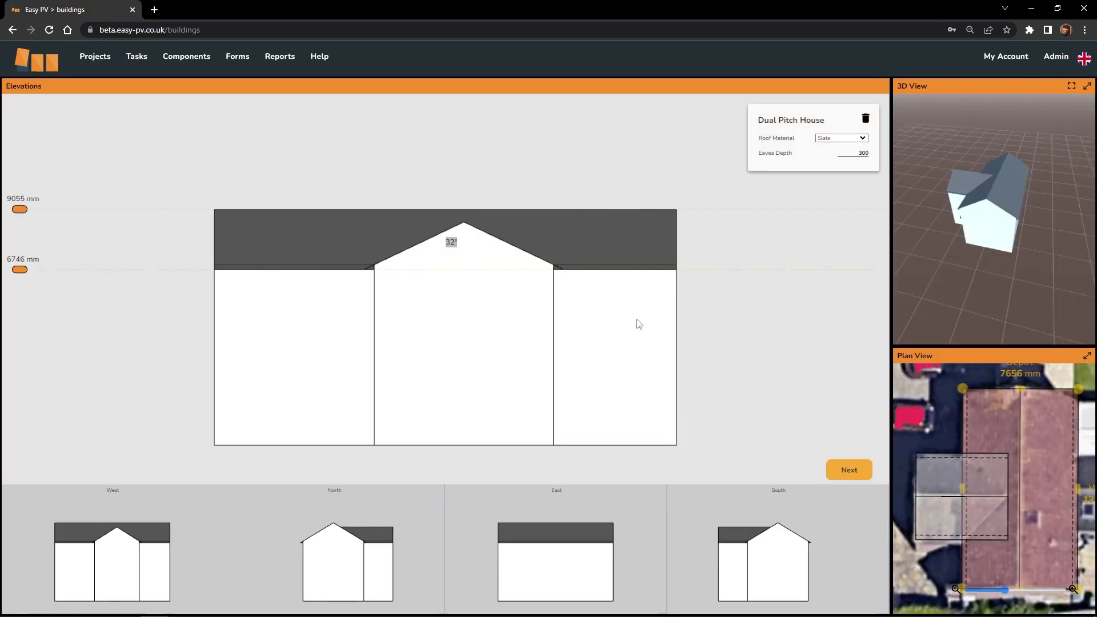
mouse_move(637, 321)
mouse_down()
mouse_move(678, 320)
mouse_move(355, 387)
mouse_up()
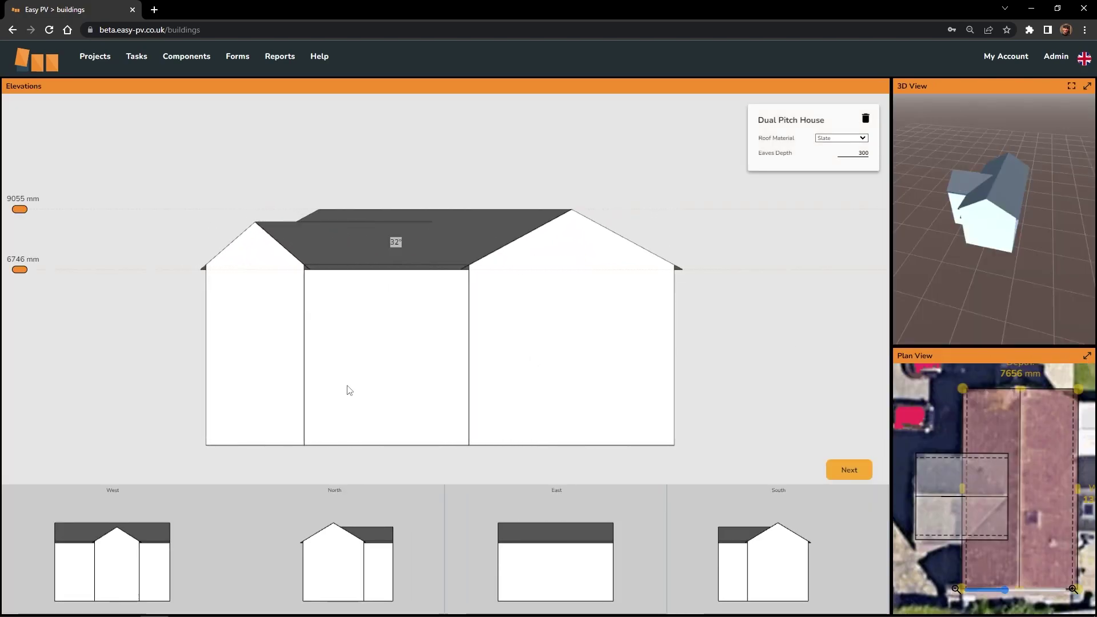
click(361, 572)
mouse_move(605, 378)
mouse_down()
mouse_move(418, 386)
mouse_move(449, 378)
mouse_up()
drag(425, 339, 462, 348)
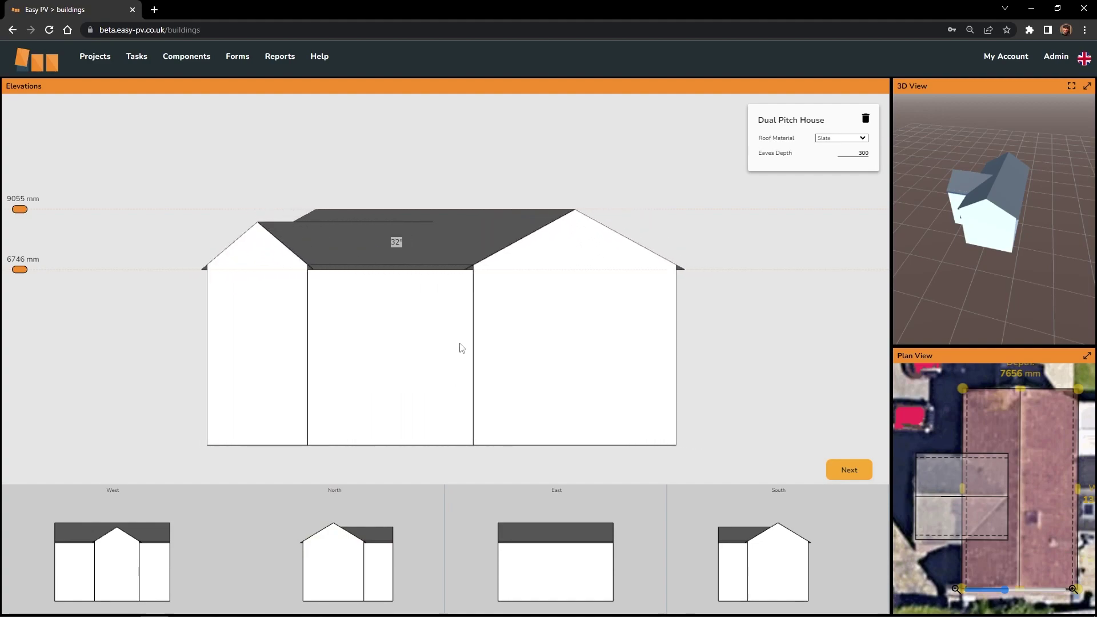
click(1087, 356)
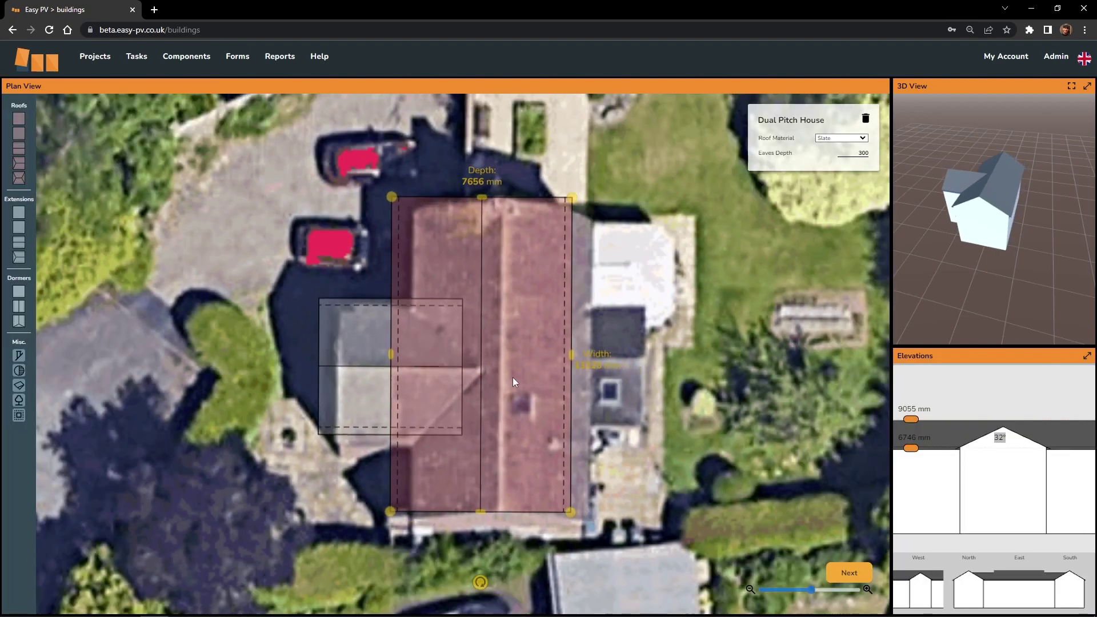
- Shift the house and extension to line up with the roof on the aerial photo
drag(518, 378, 522, 355)
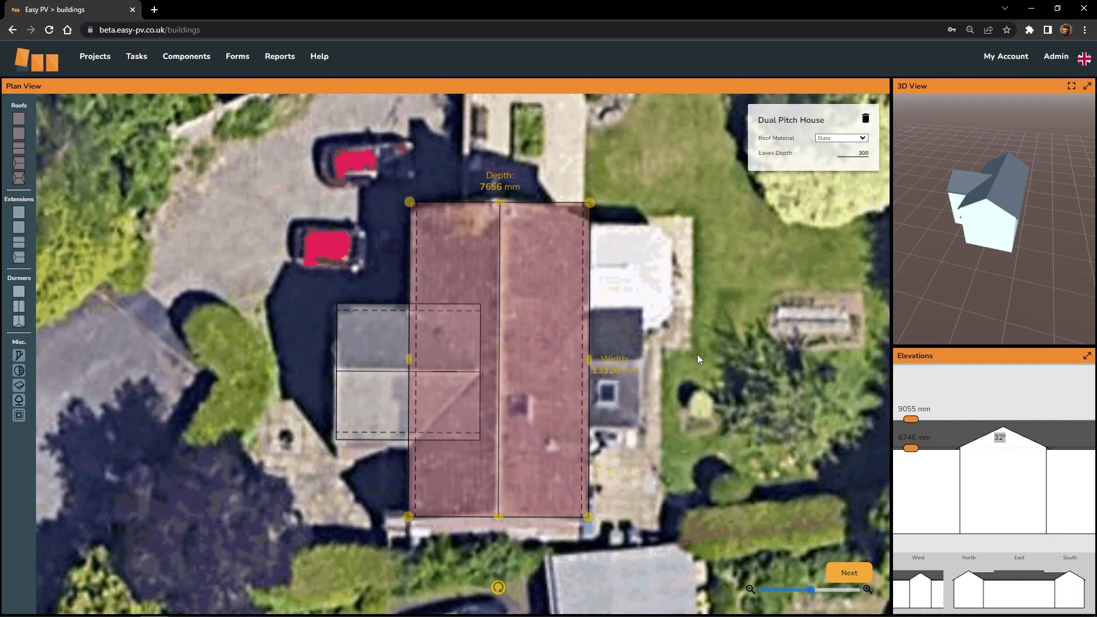
right_click(697, 357)
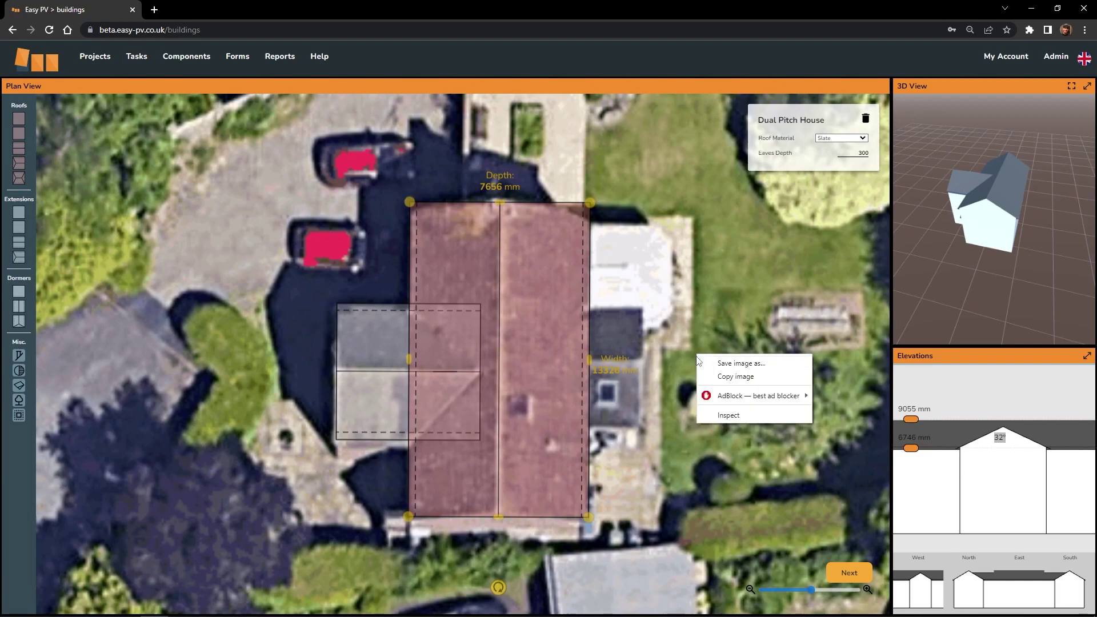
click(679, 325)
drag(678, 324, 621, 289)
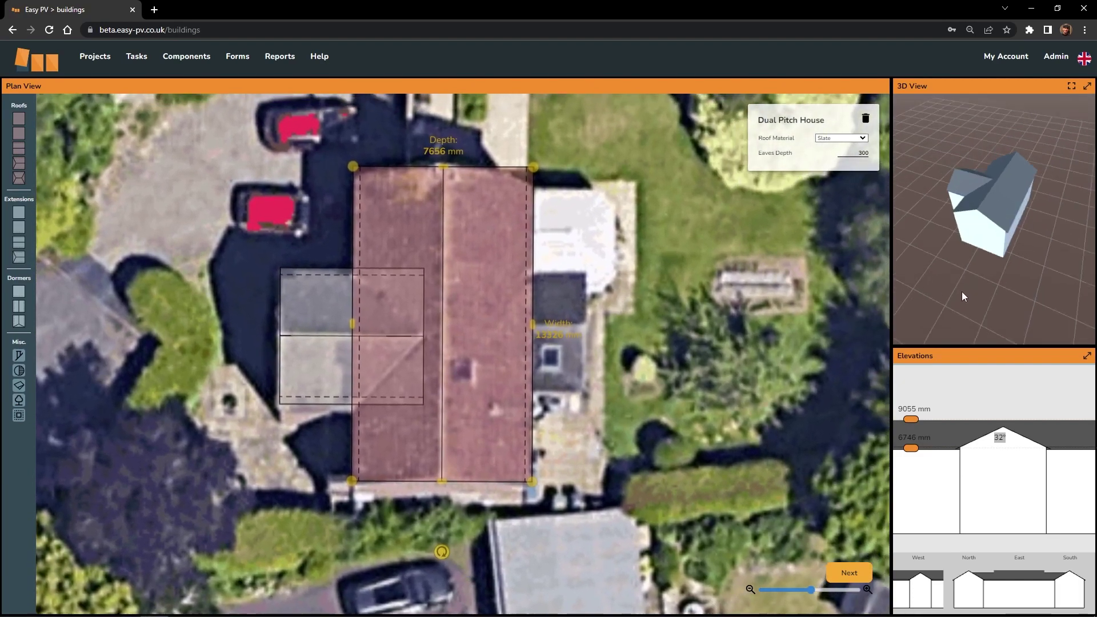
- Place a second dual pitch extension against the house's east side
drag(962, 292, 1029, 240)
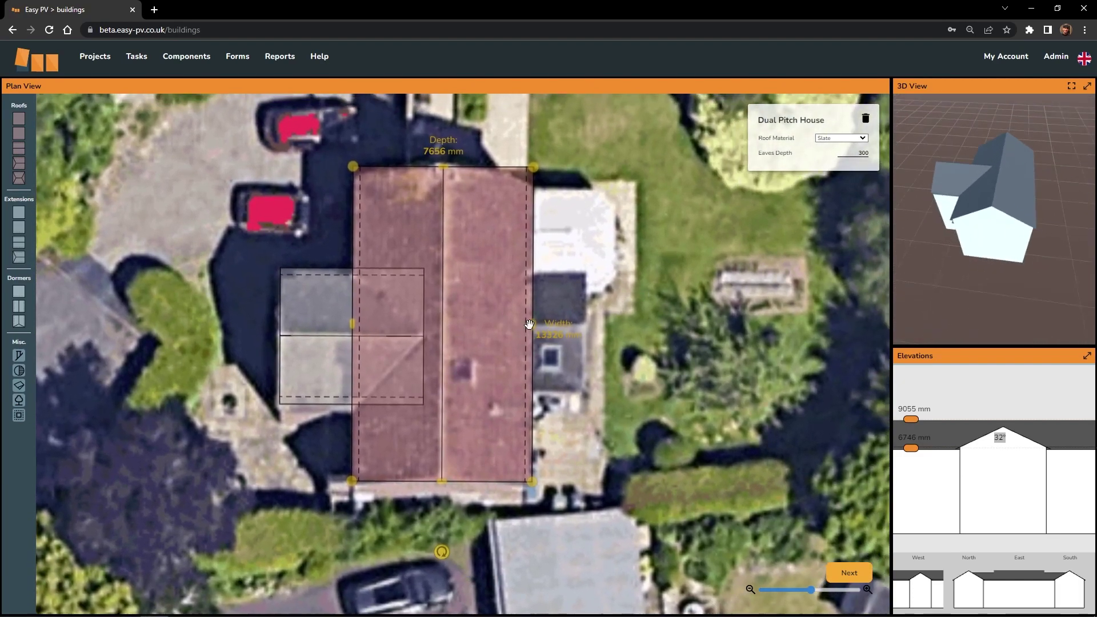
drag(587, 334, 613, 344)
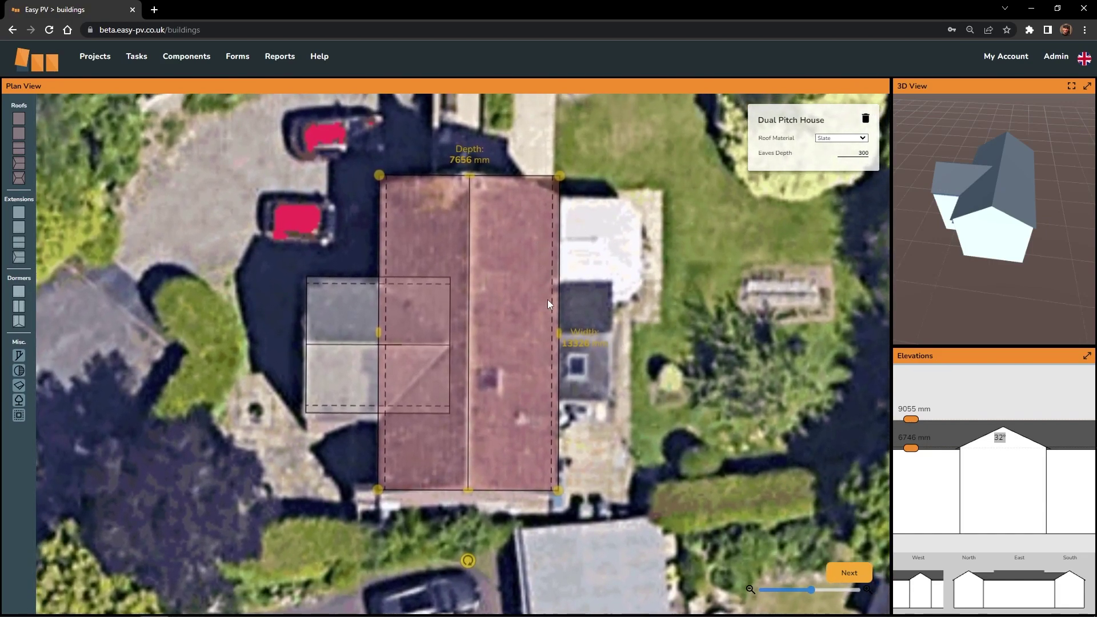
drag(600, 327, 588, 325)
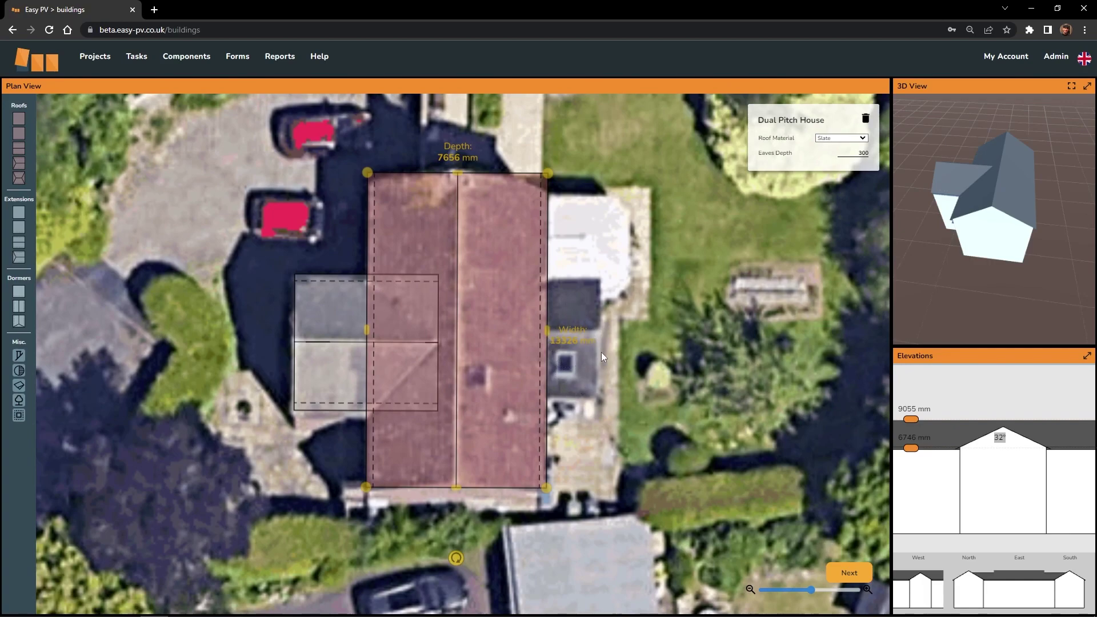
mouse_move(602, 352)
mouse_down()
mouse_move(633, 341)
mouse_move(602, 357)
mouse_up()
drag(971, 252, 1027, 229)
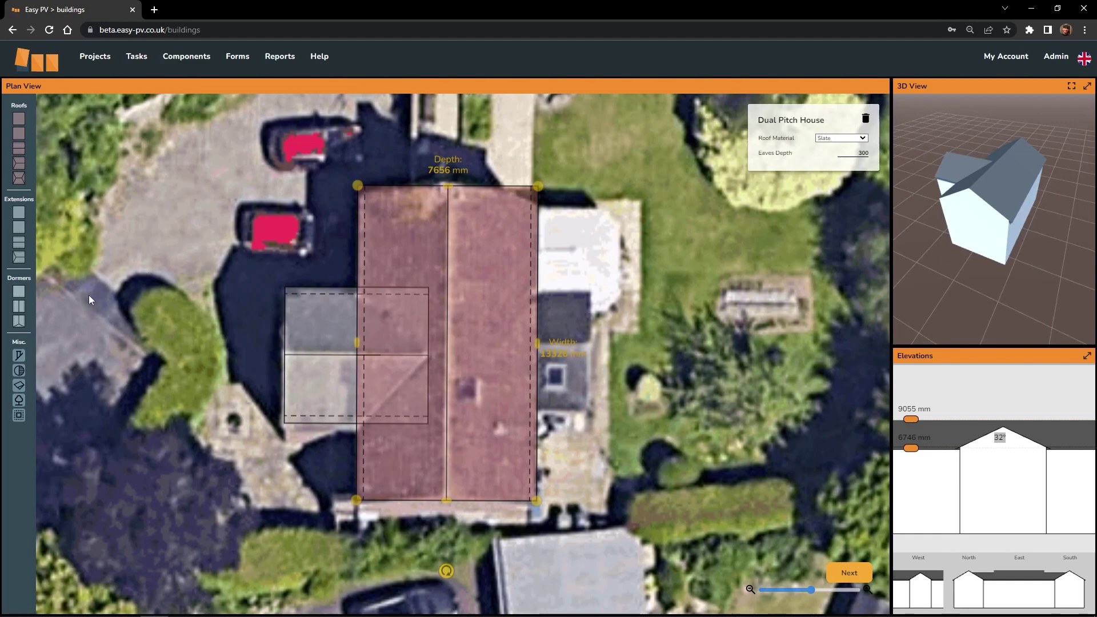
drag(16, 242, 565, 345)
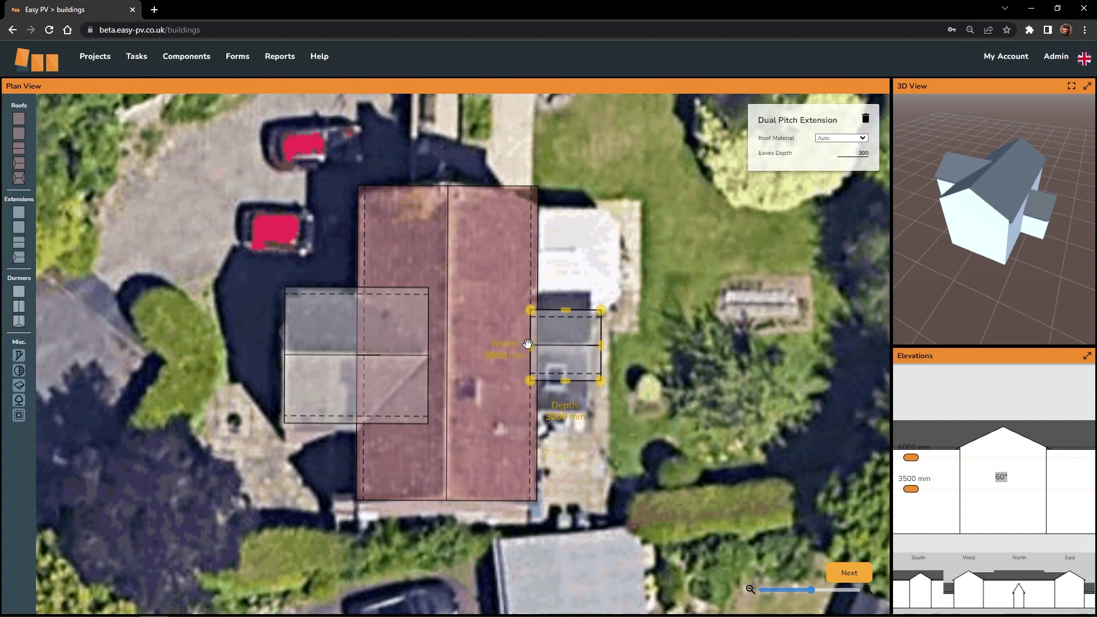
- Resize the east extension to about 5849 mm wide by 2475 mm deep
drag(942, 304, 899, 279)
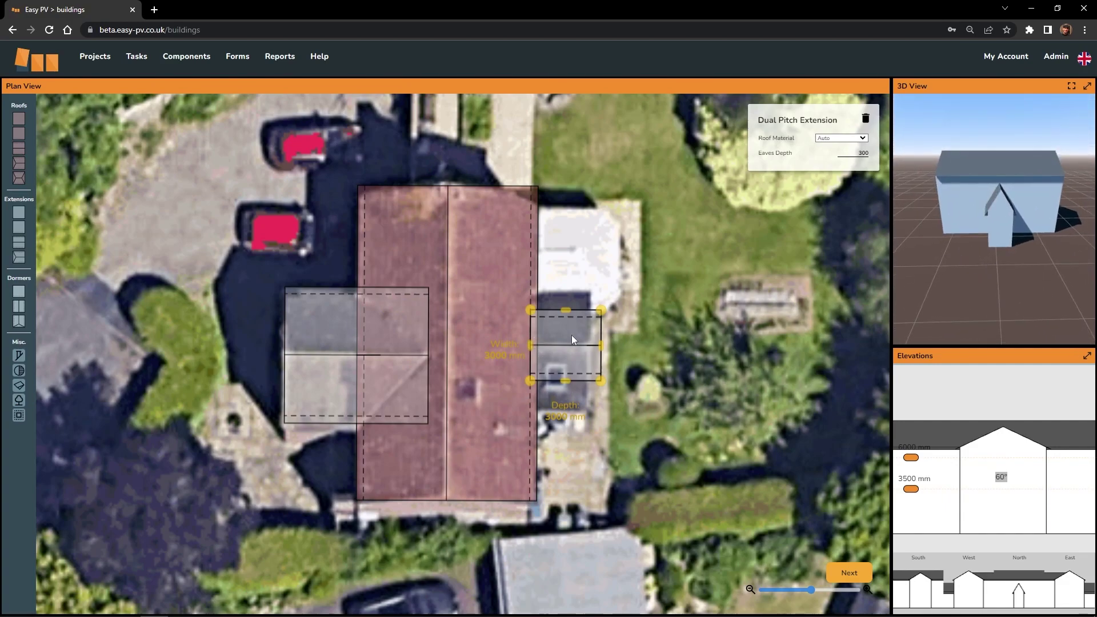
drag(566, 307, 567, 292)
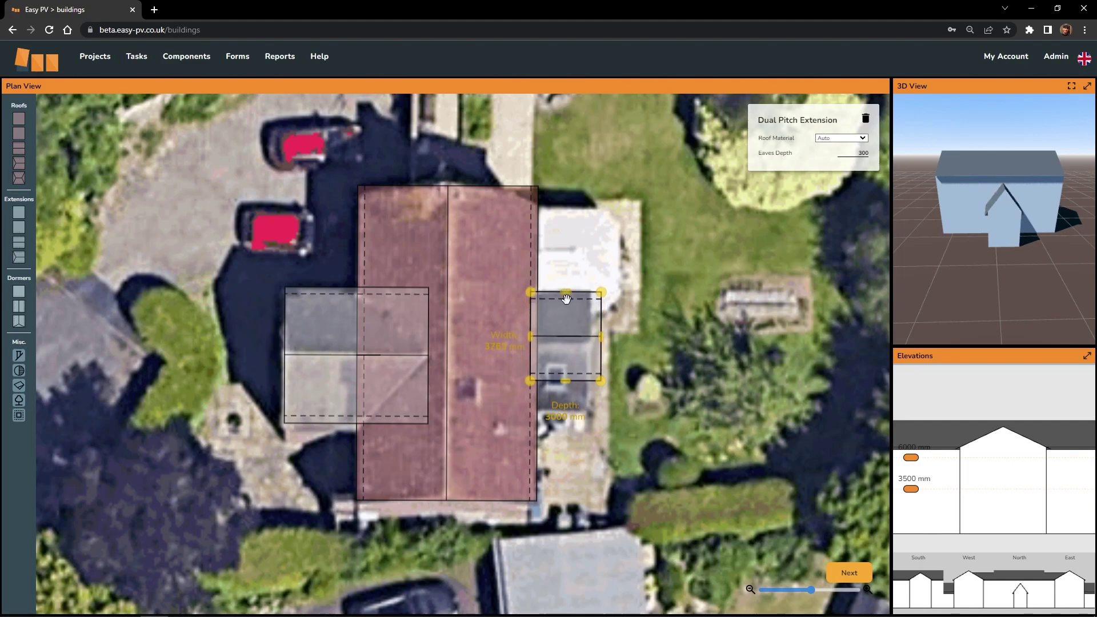
drag(564, 379, 569, 409)
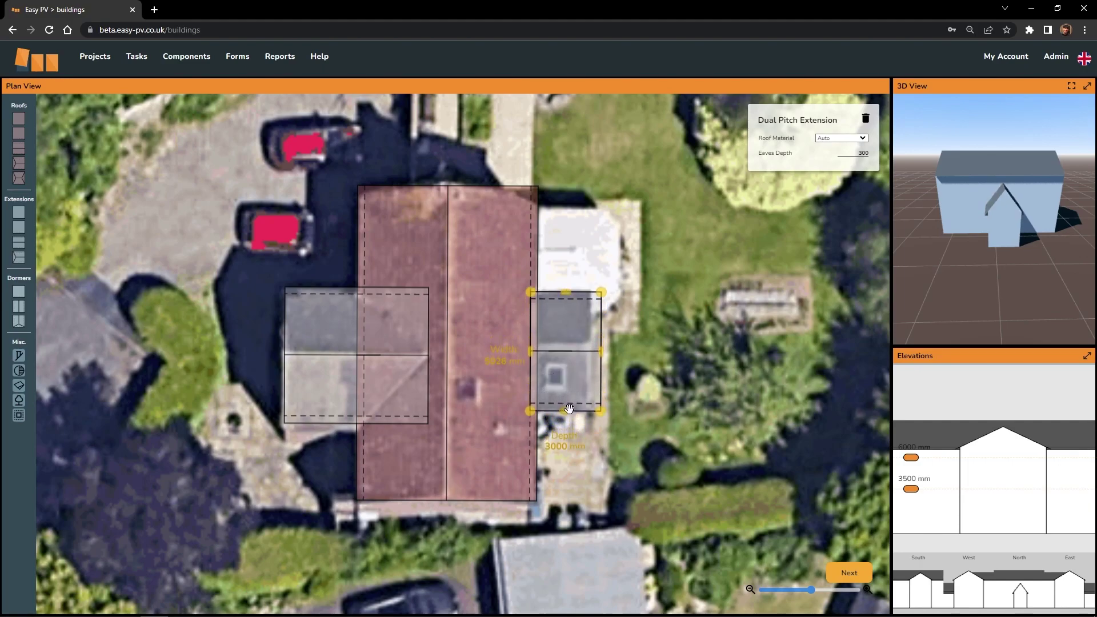
drag(603, 349, 589, 348)
drag(940, 251, 979, 263)
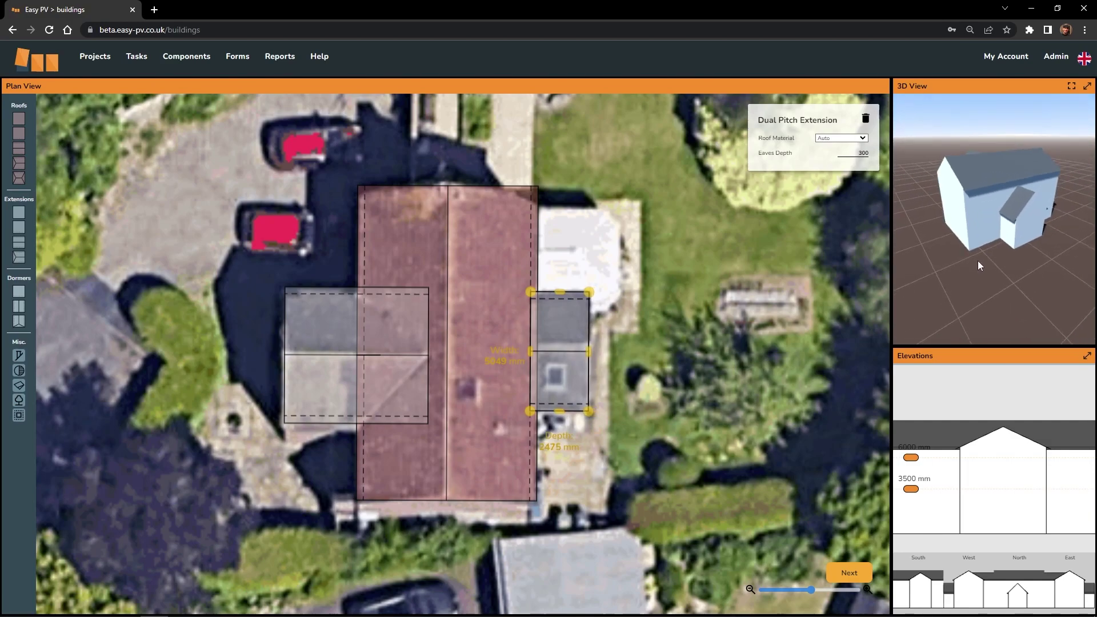
drag(1049, 496, 902, 481)
scroll(1018, 489, down, 6)
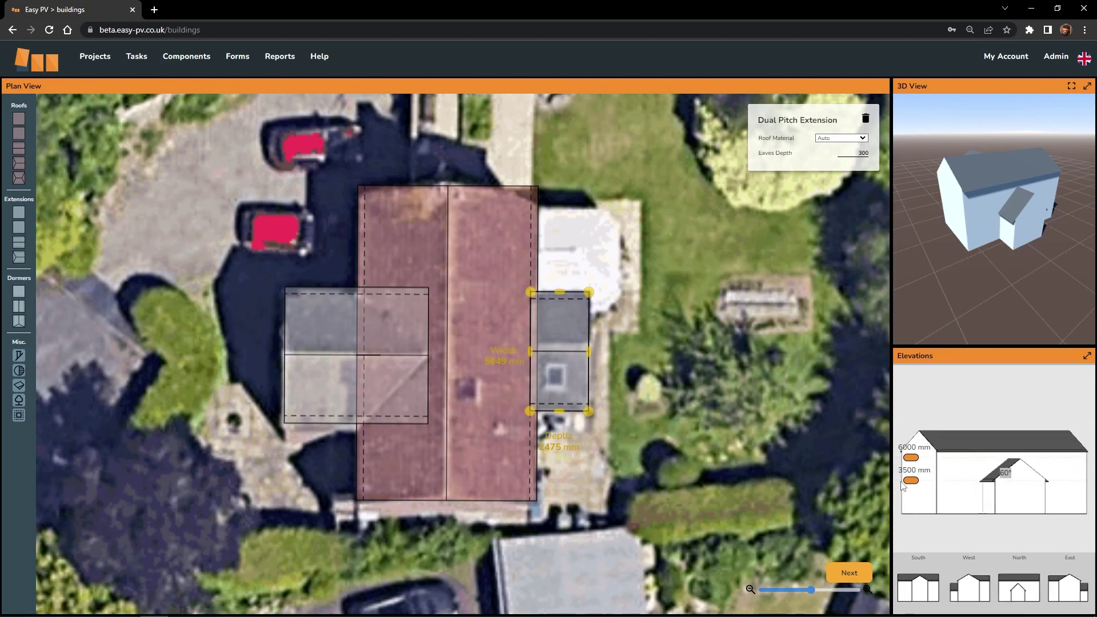
click(1006, 473)
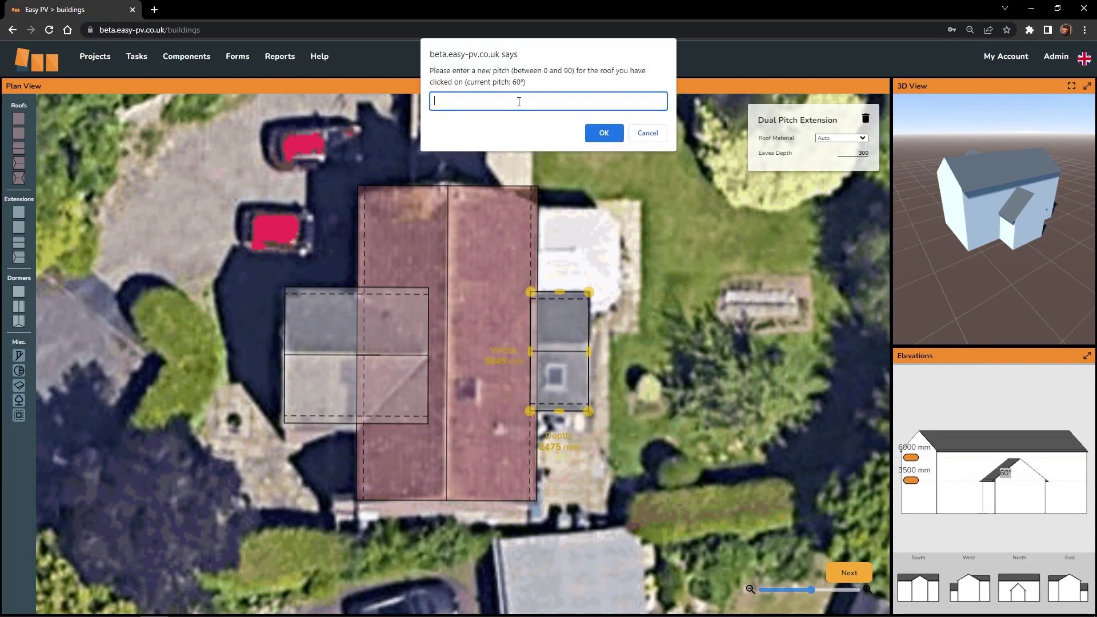
- Set the east extension to a 30° pitch, raising its ridge to about 6927 mm and lifting its eaves
text(30)
key(Return)
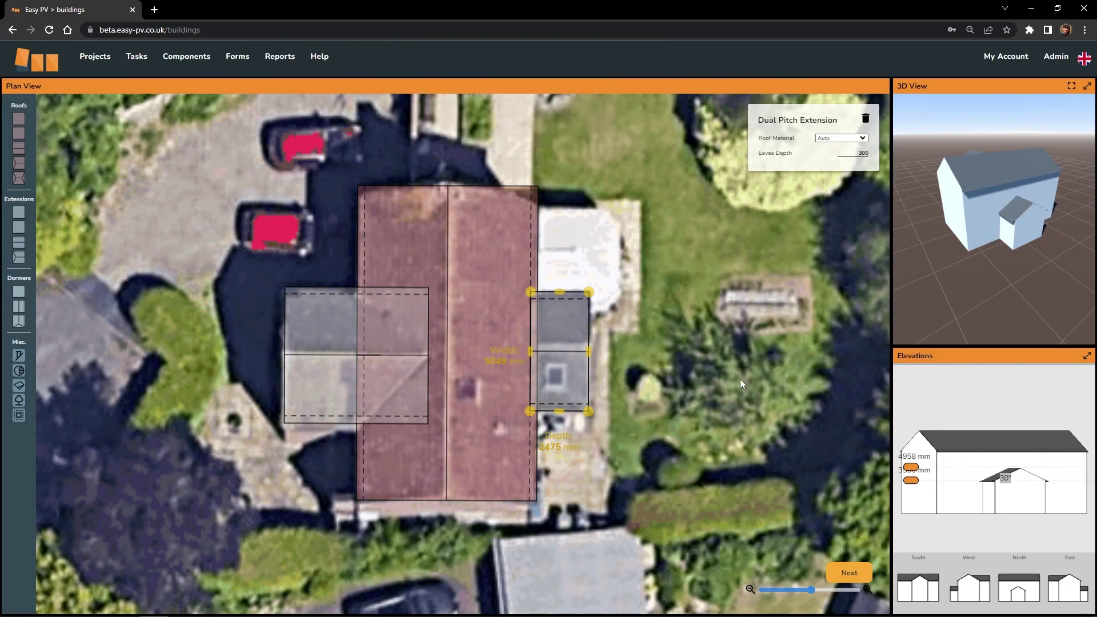
drag(912, 467, 912, 449)
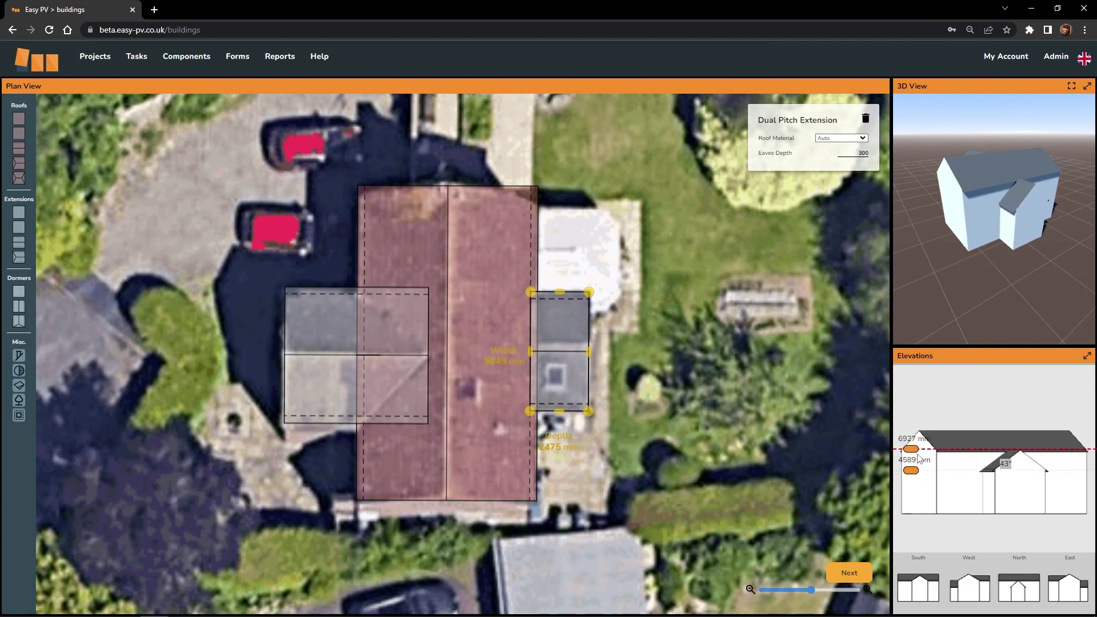
drag(989, 433, 987, 443)
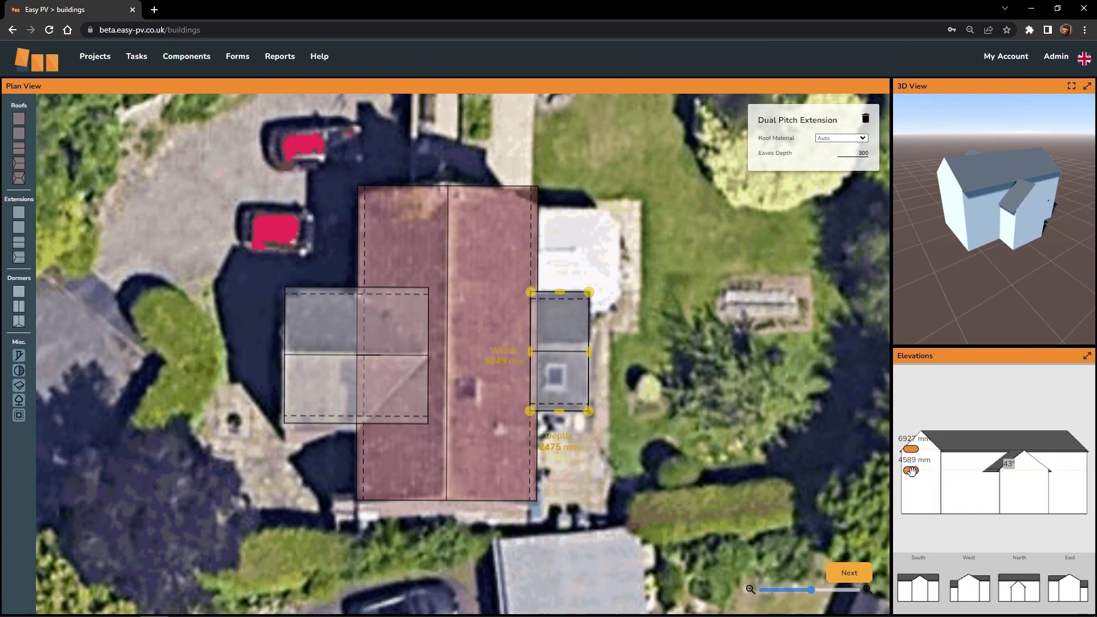
drag(911, 471, 915, 461)
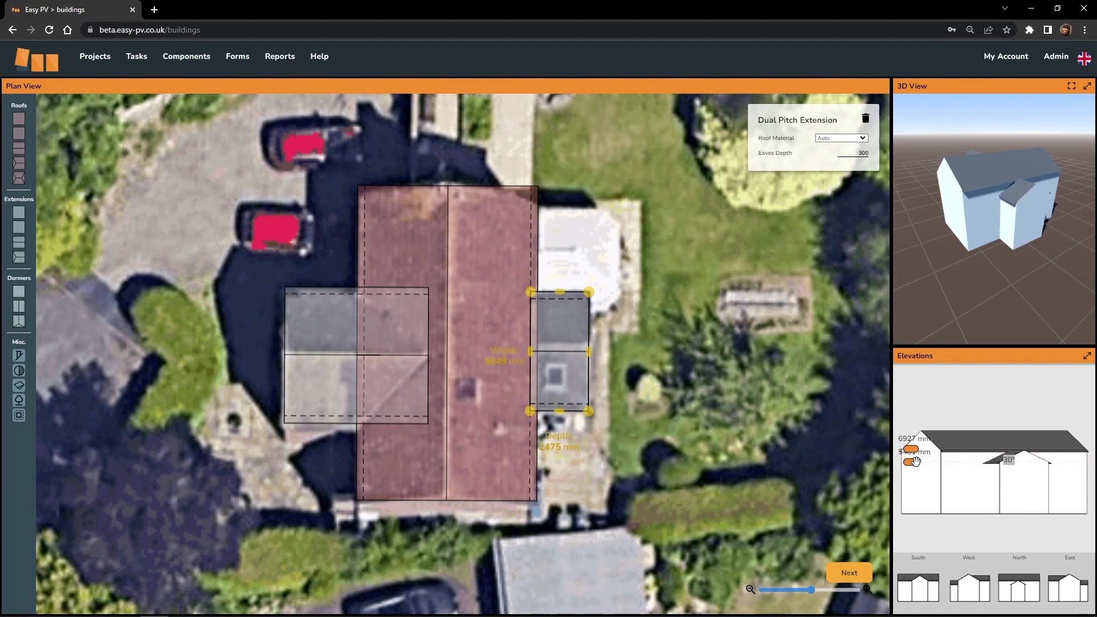
drag(1020, 512, 989, 513)
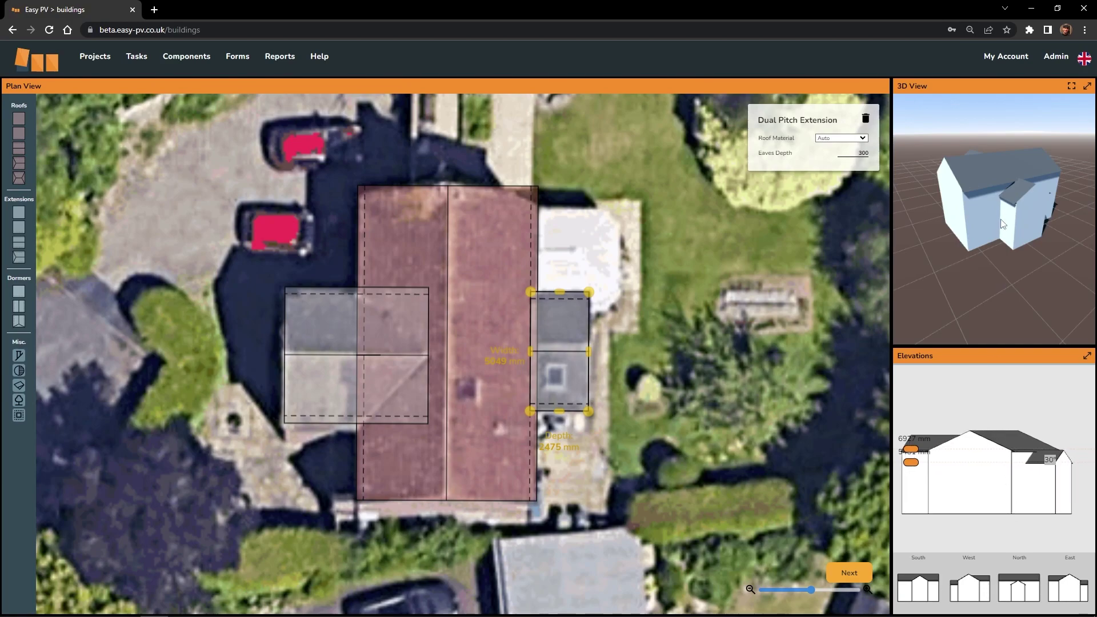
drag(992, 197, 1006, 214)
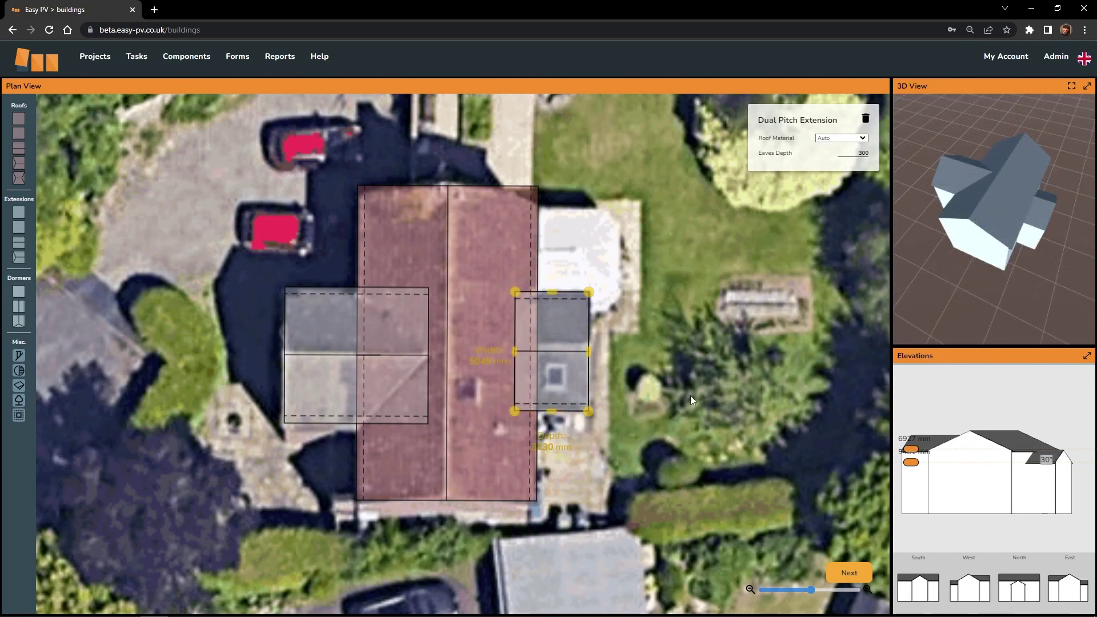
- Pan and zoom the plan onto the main roof and east extension, orbiting the 3D model
drag(690, 396, 713, 378)
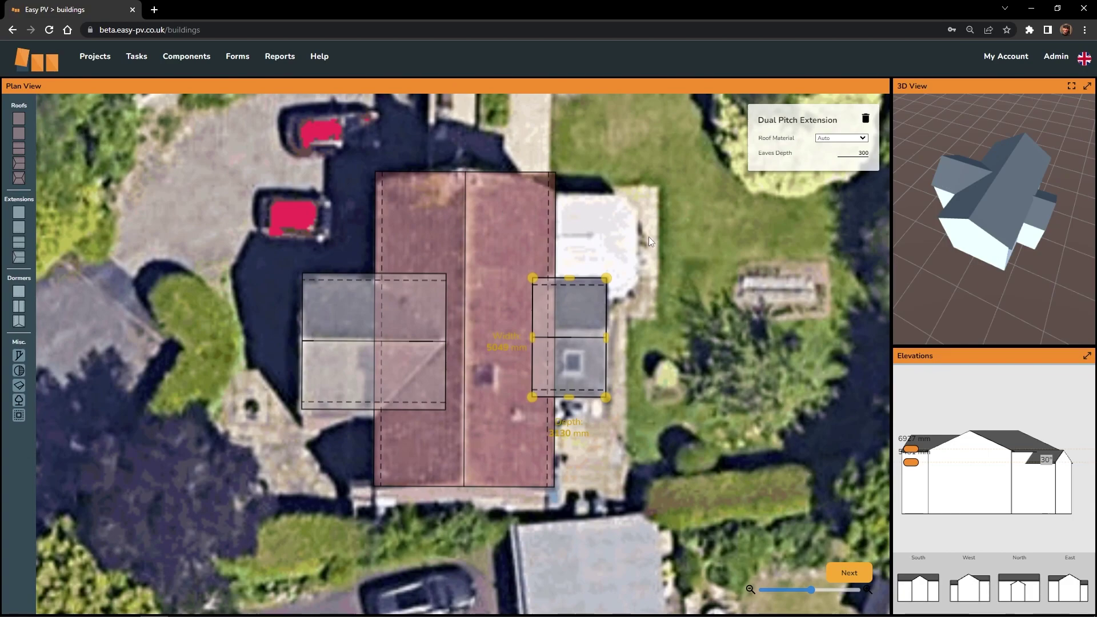
mouse_move(680, 337)
mouse_down()
mouse_move(704, 313)
mouse_move(695, 334)
mouse_up()
drag(1001, 236, 999, 270)
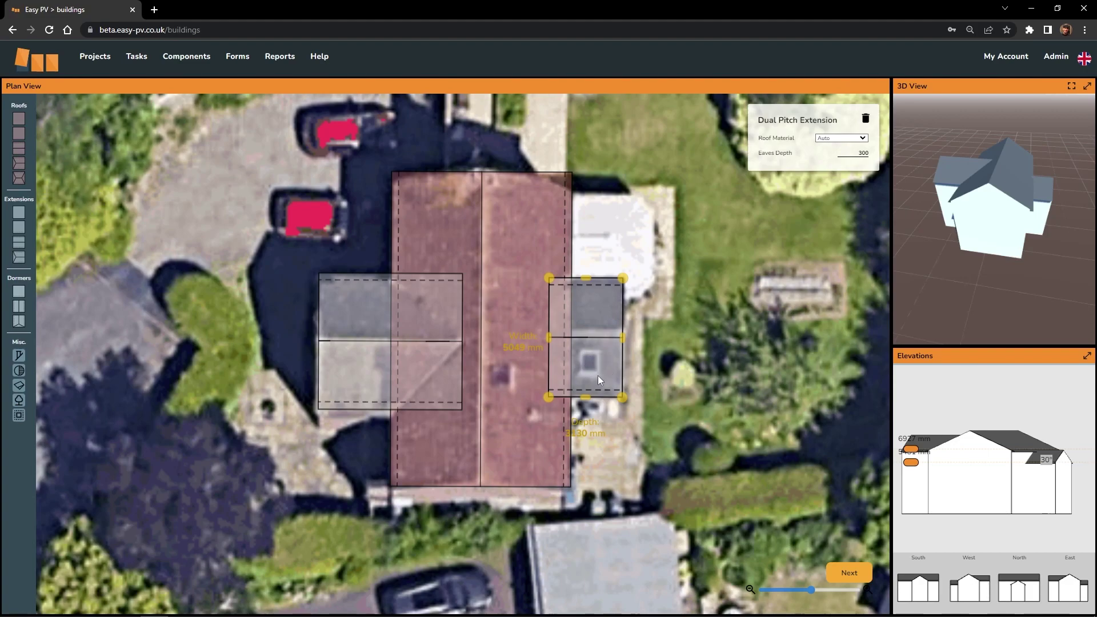
scroll(482, 380, up, 5)
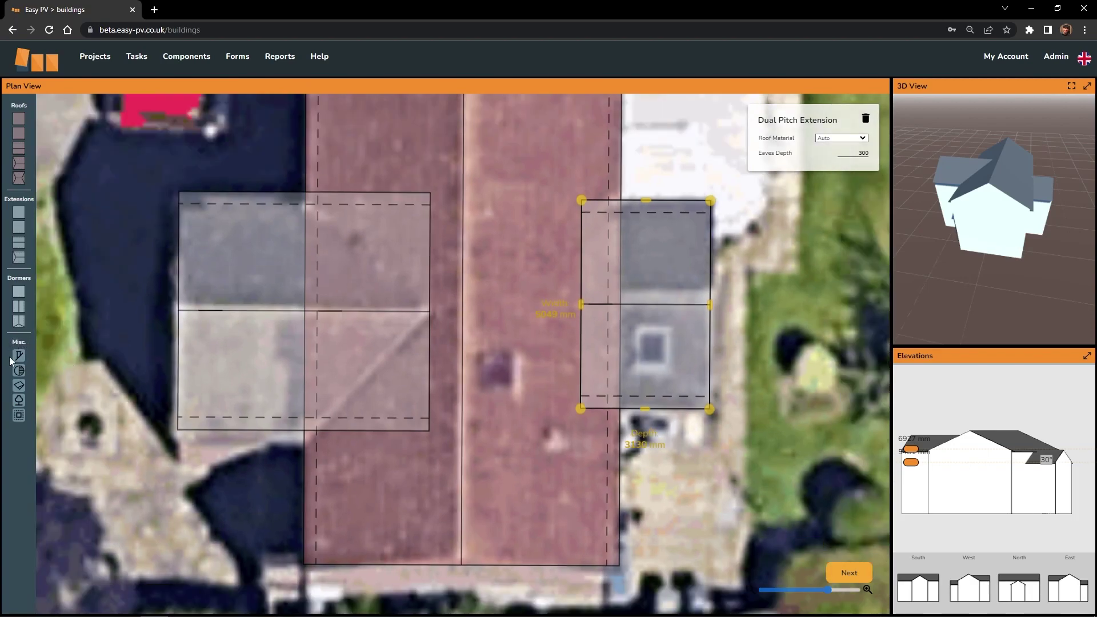
- Place a chimney on the main roof and lower its height to 1575 mm
drag(19, 360, 500, 375)
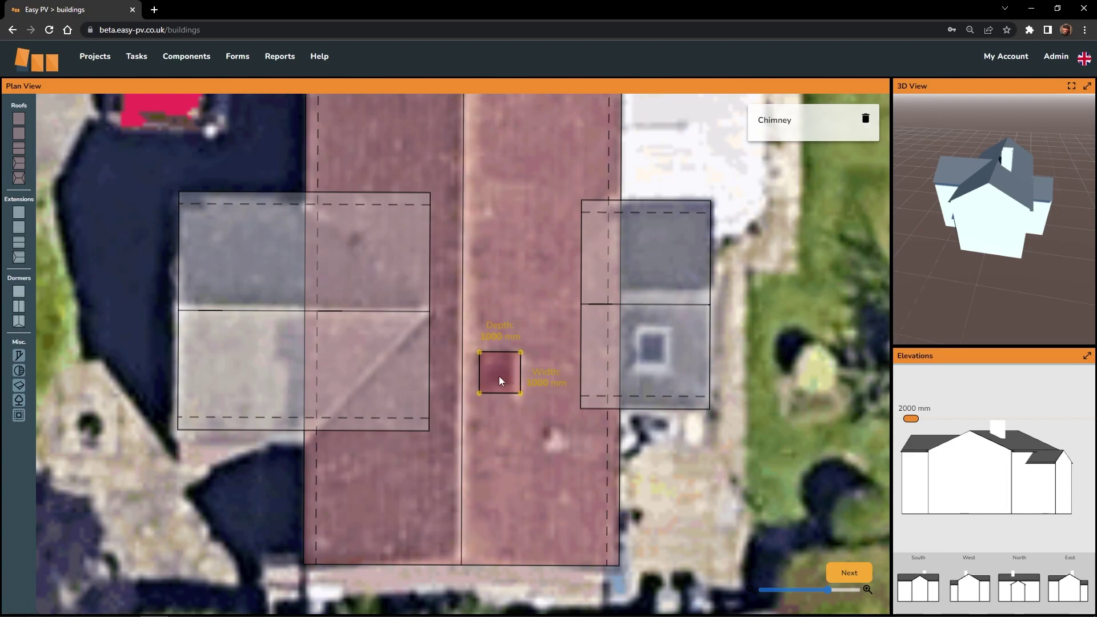
drag(1032, 303, 994, 308)
mouse_move(937, 471)
mouse_down()
mouse_move(964, 482)
mouse_move(946, 475)
mouse_up()
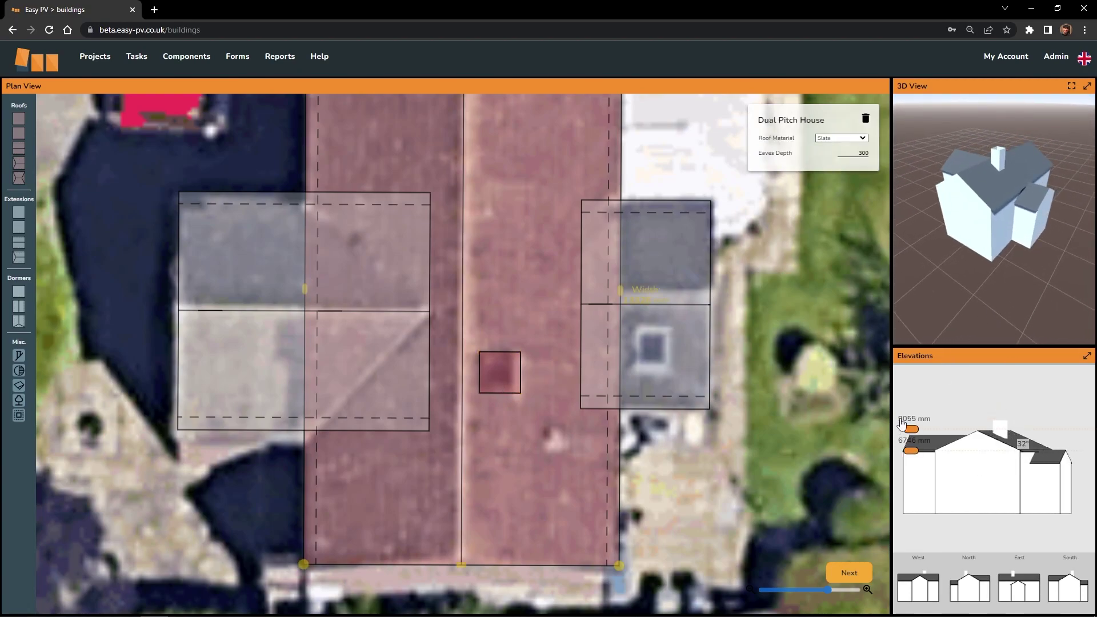
click(1000, 429)
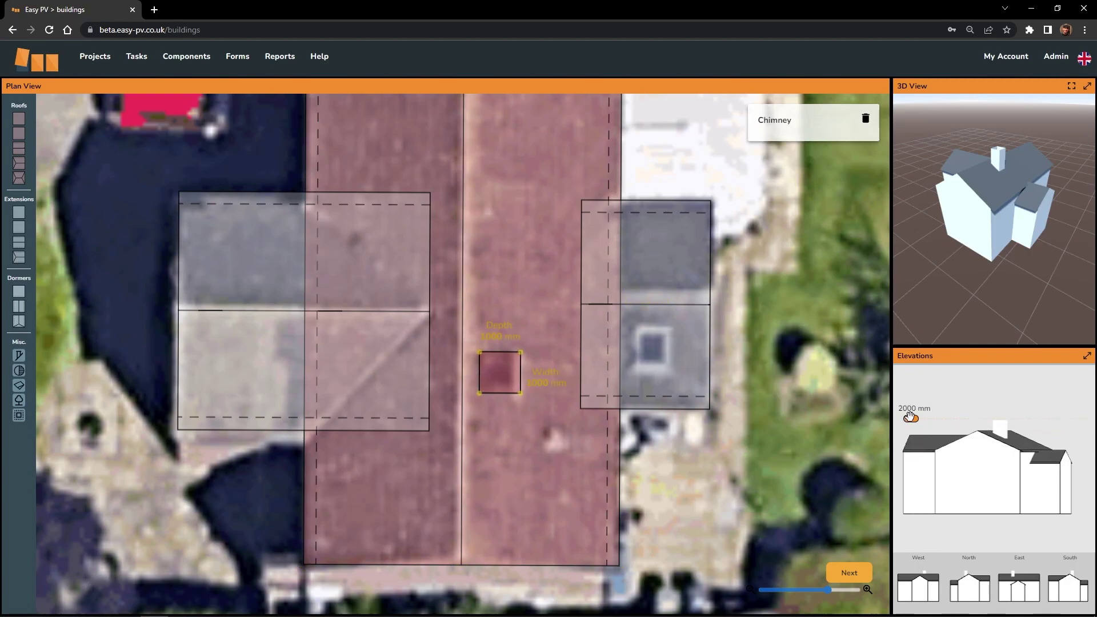
mouse_move(910, 417)
mouse_down()
mouse_move(912, 406)
mouse_move(919, 428)
mouse_up()
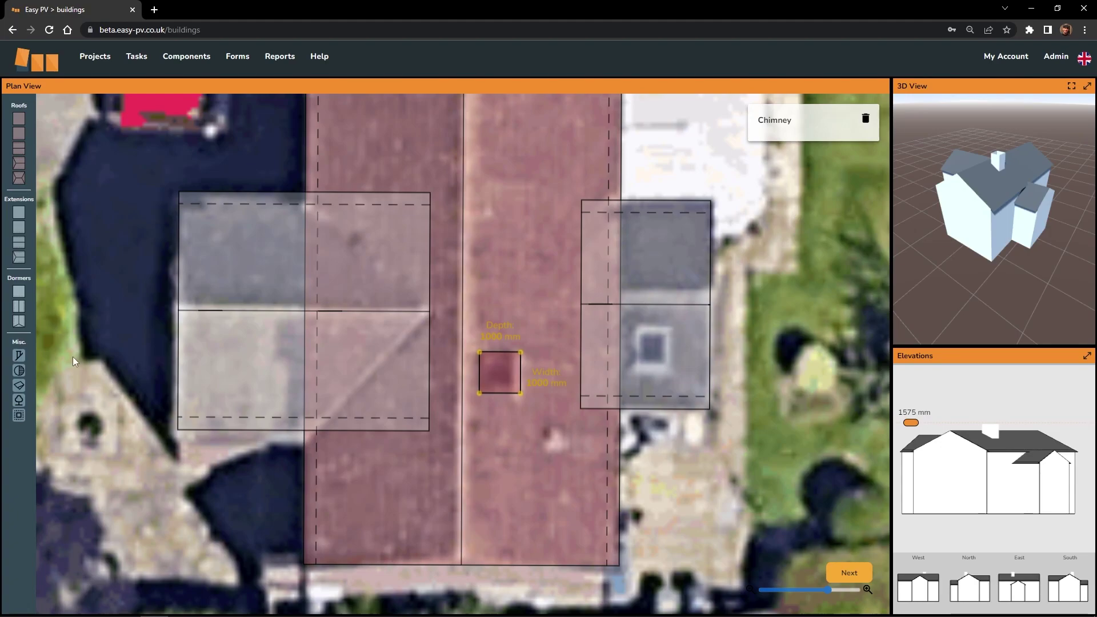
- Add a 450 mm round vent lower down the main roof
click(19, 371)
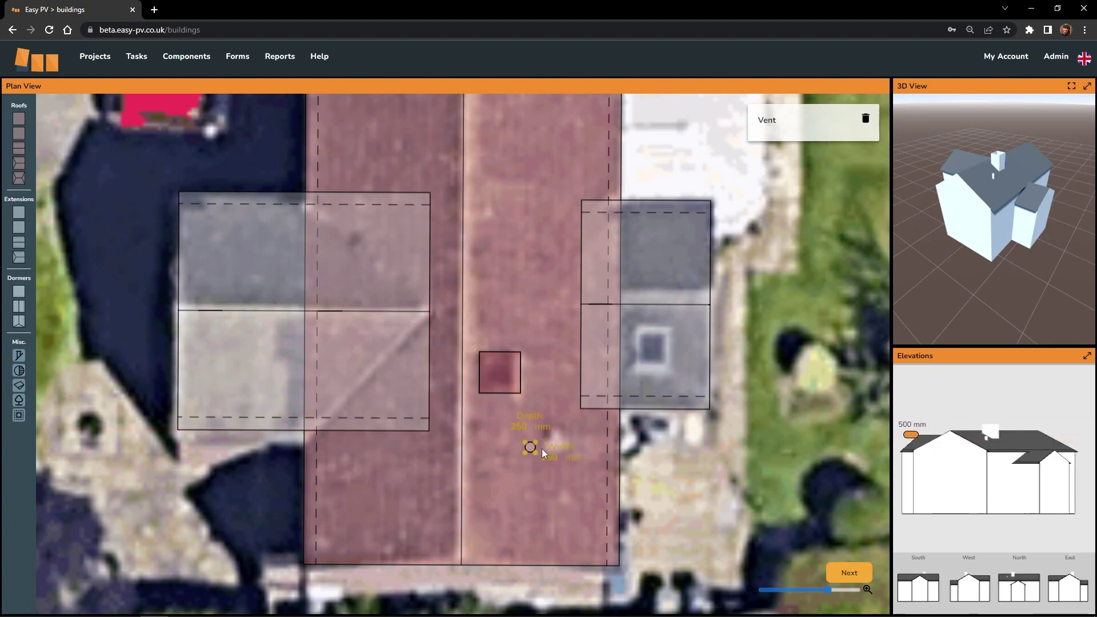
drag(550, 443, 564, 444)
drag(990, 295, 1007, 258)
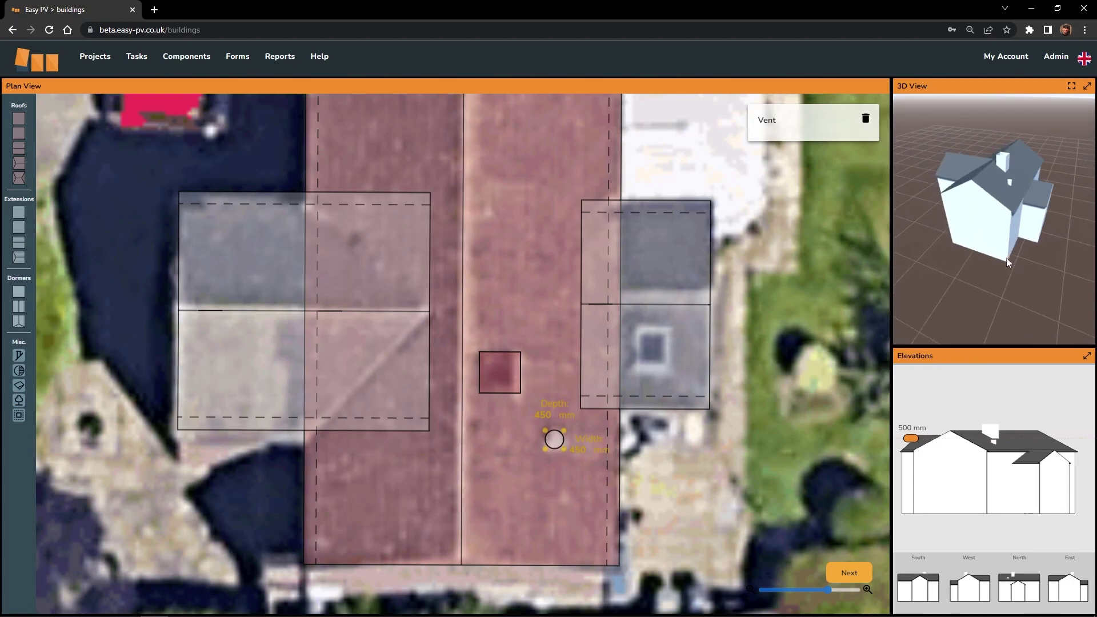
click(19, 388)
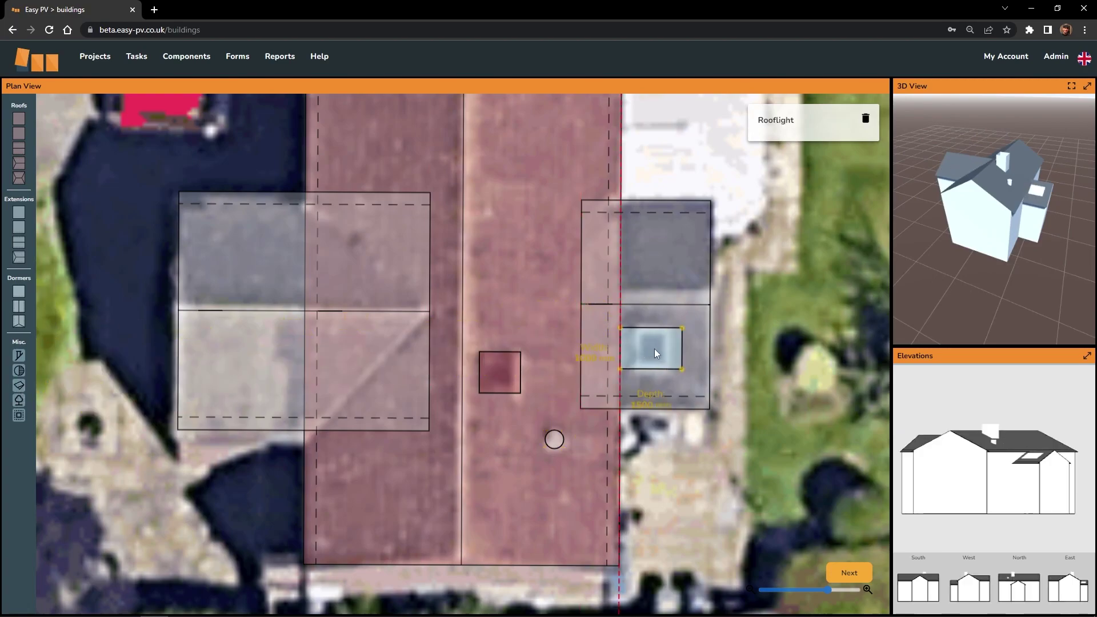
click(662, 345)
drag(668, 349, 671, 374)
drag(1016, 291, 990, 300)
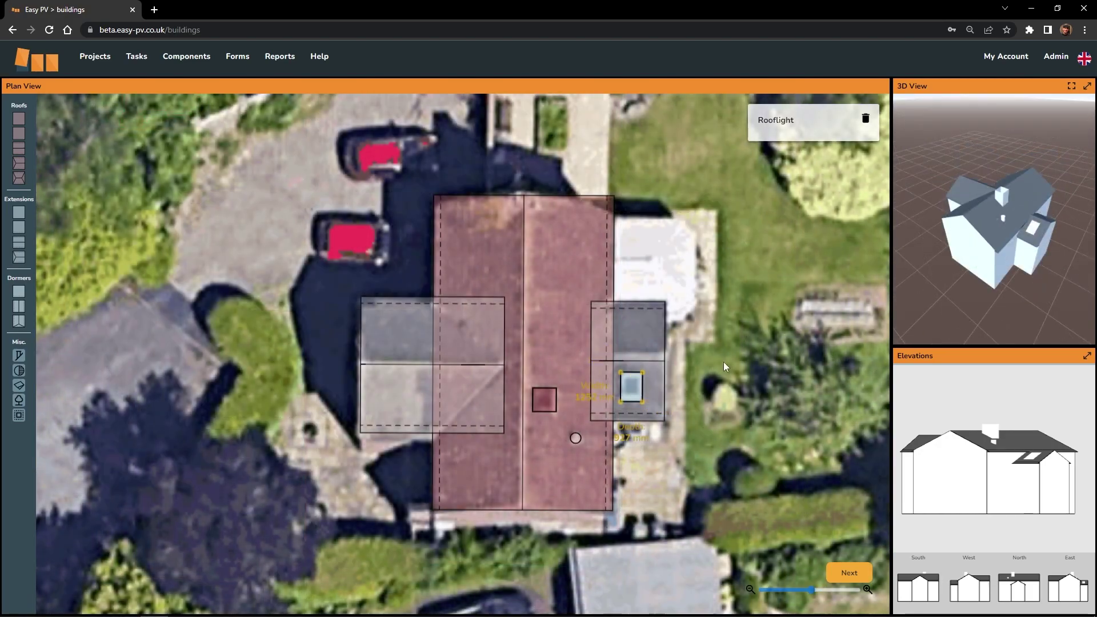
drag(723, 362, 698, 364)
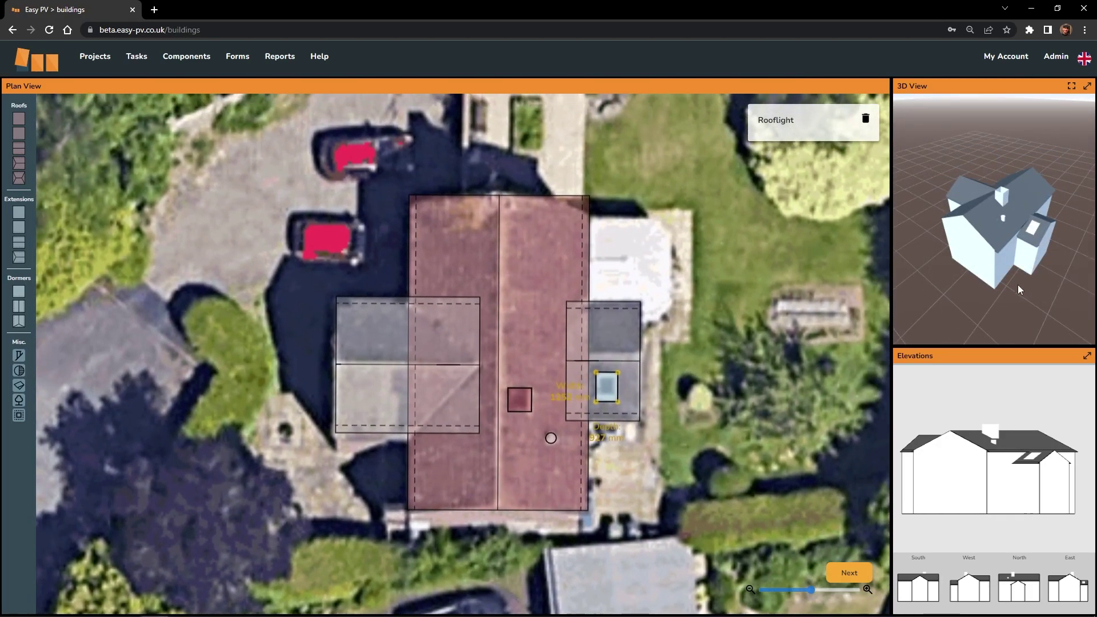
drag(1018, 286, 1049, 233)
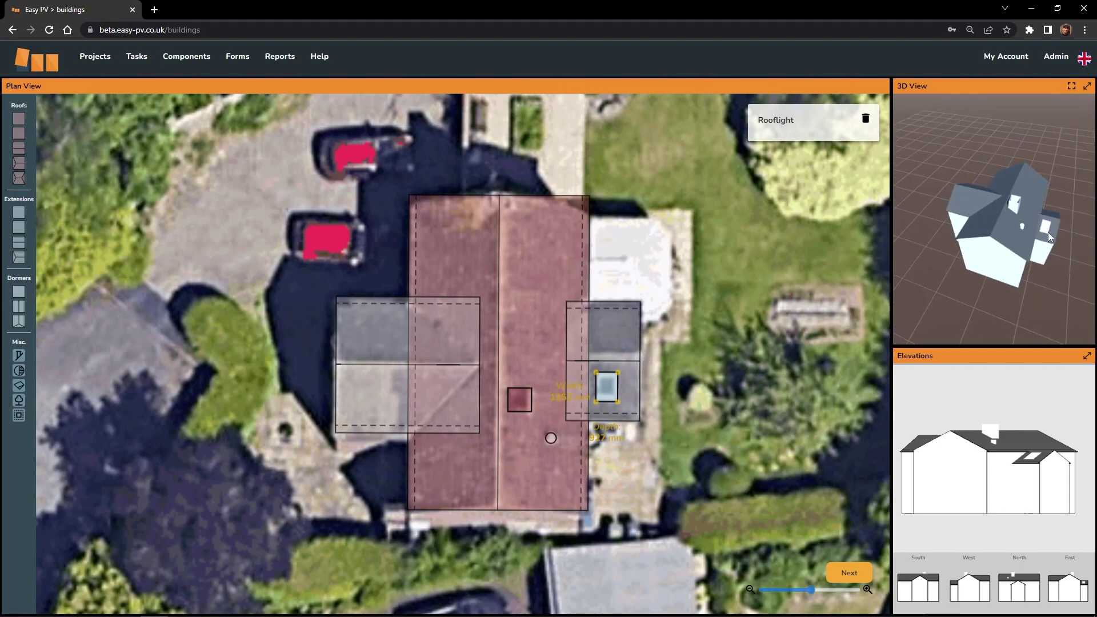
scroll(1007, 222, up, 3)
drag(1053, 275, 1029, 296)
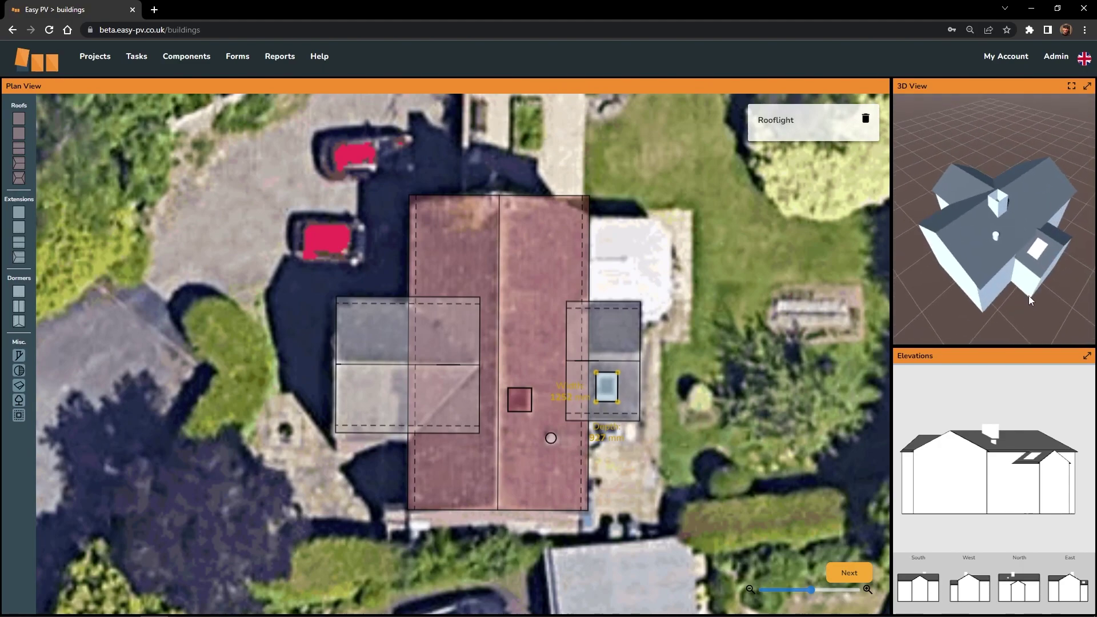
scroll(693, 349, down, 2)
drag(661, 332, 626, 330)
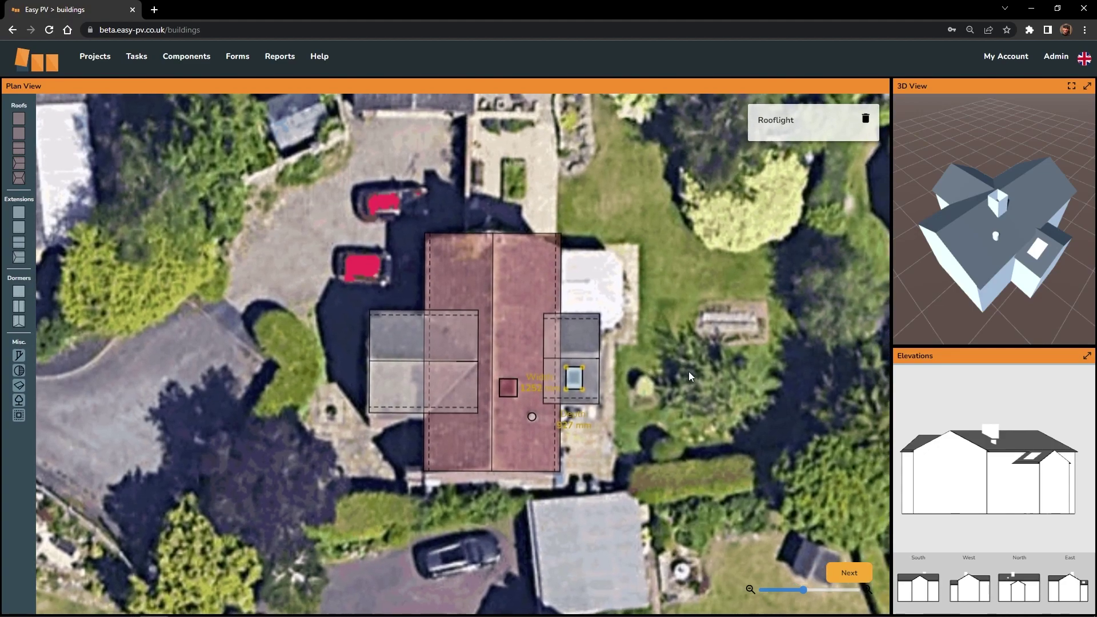
scroll(632, 349, down, 1)
scroll(627, 334, up, 1)
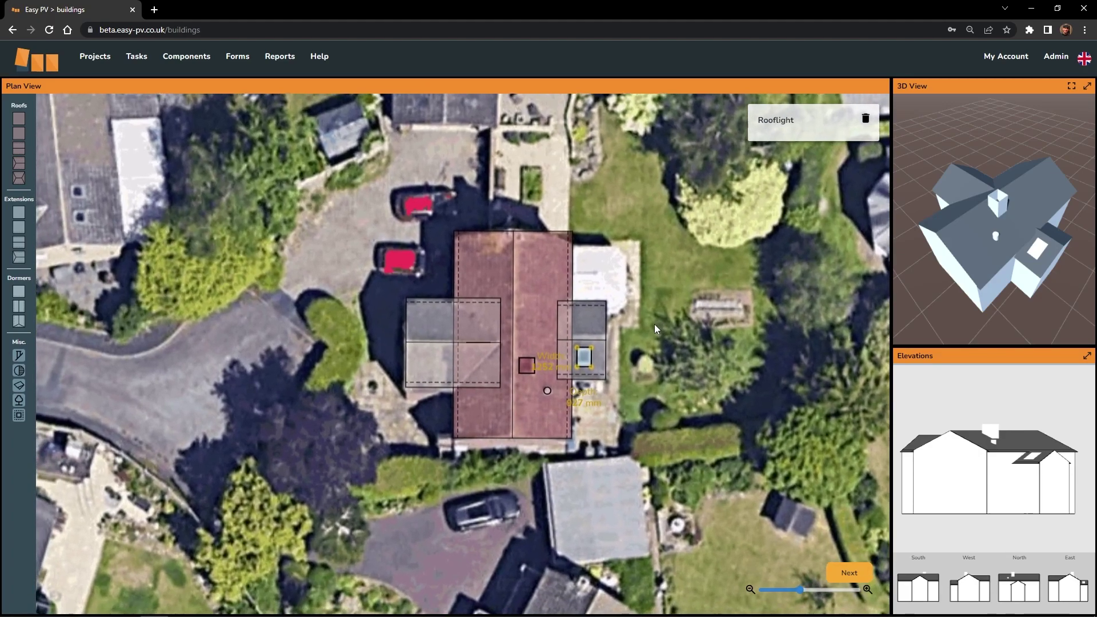
- Place a tree about 8317 mm across over the bush left of the house
click(19, 405)
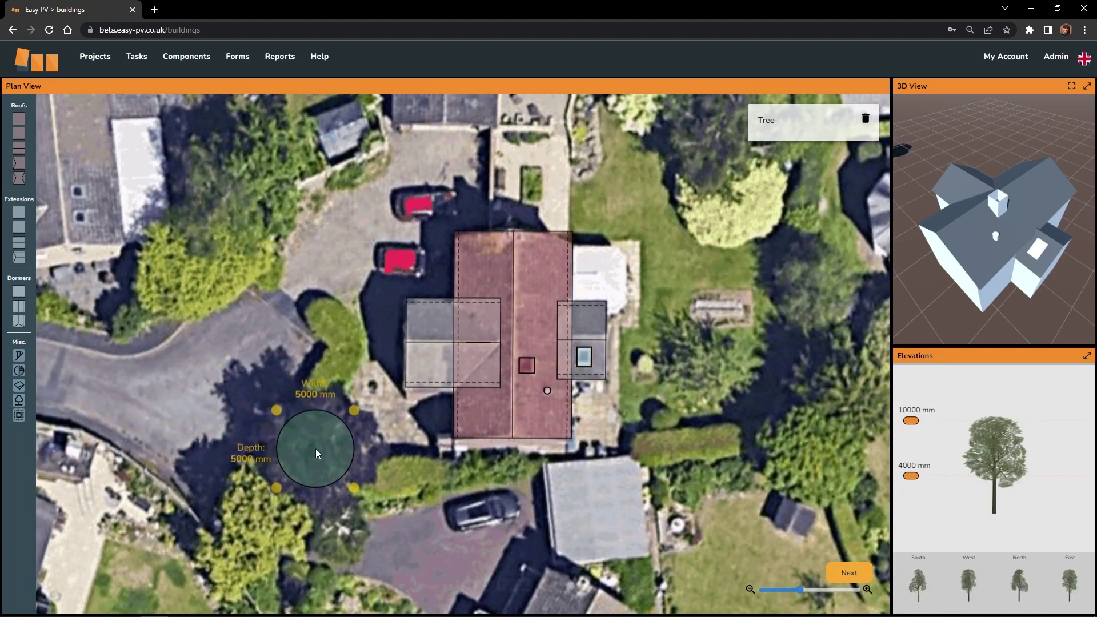
drag(302, 443, 295, 435)
drag(333, 475, 315, 451)
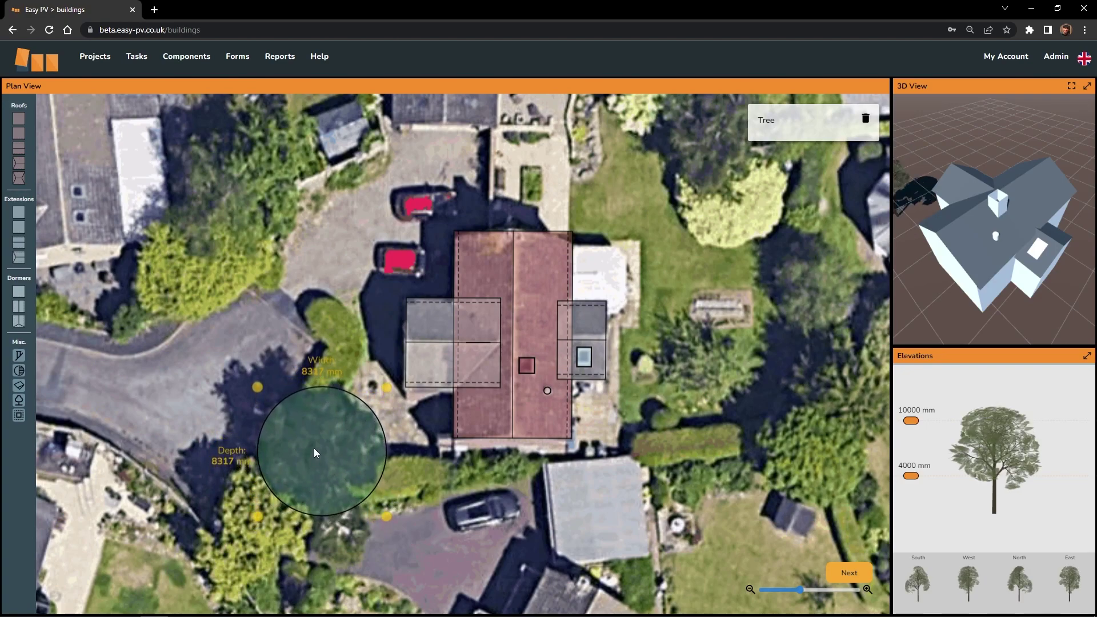
drag(1033, 297, 952, 280)
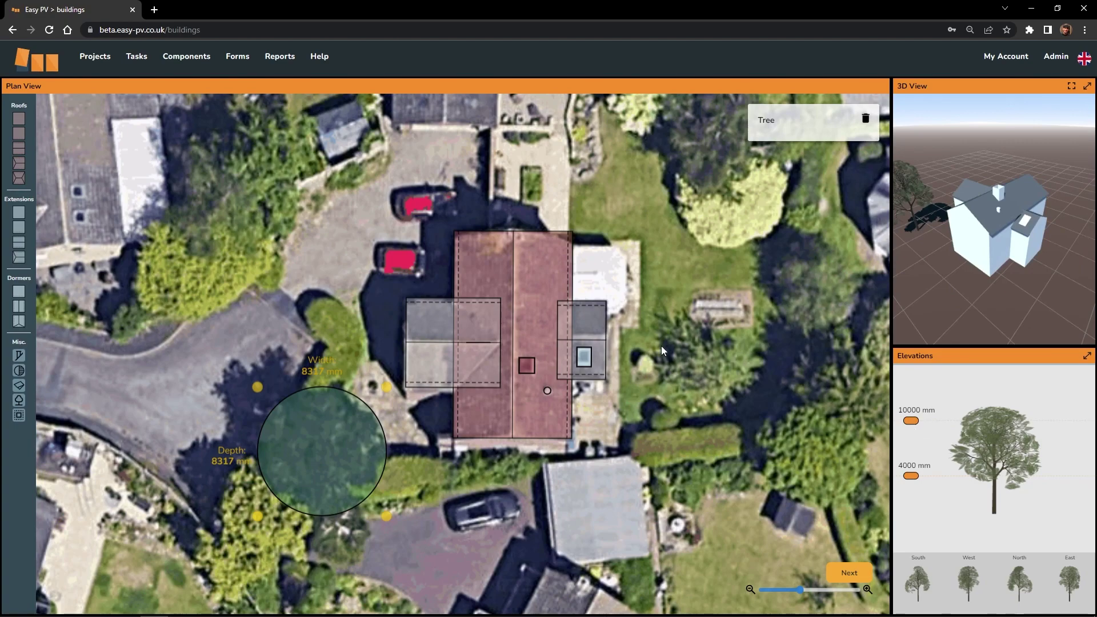
scroll(657, 345, up, 3)
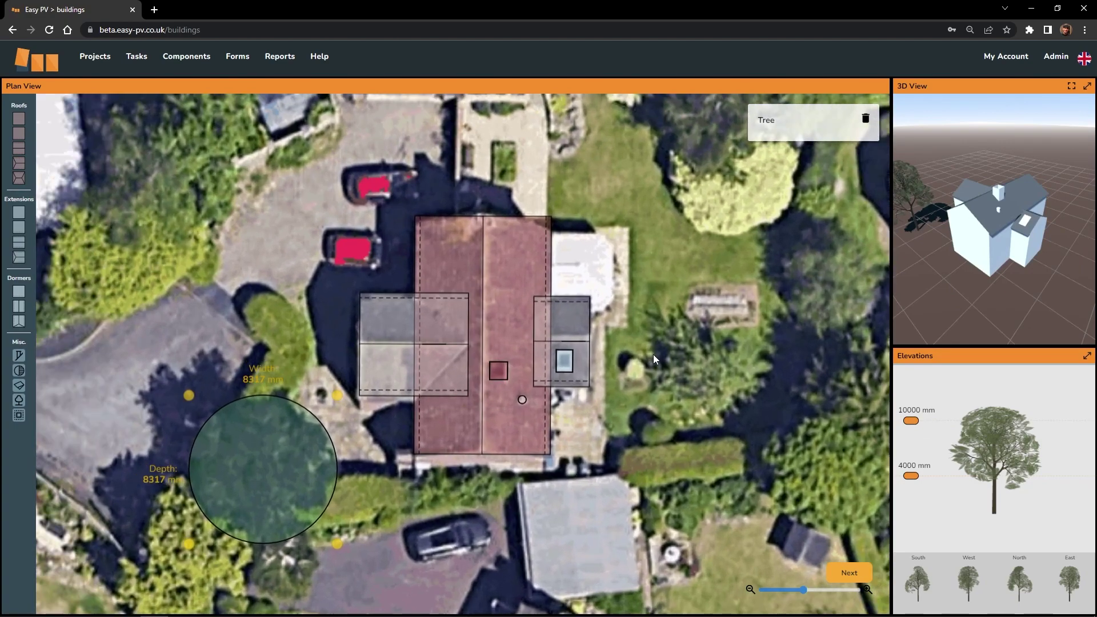
drag(655, 359, 668, 364)
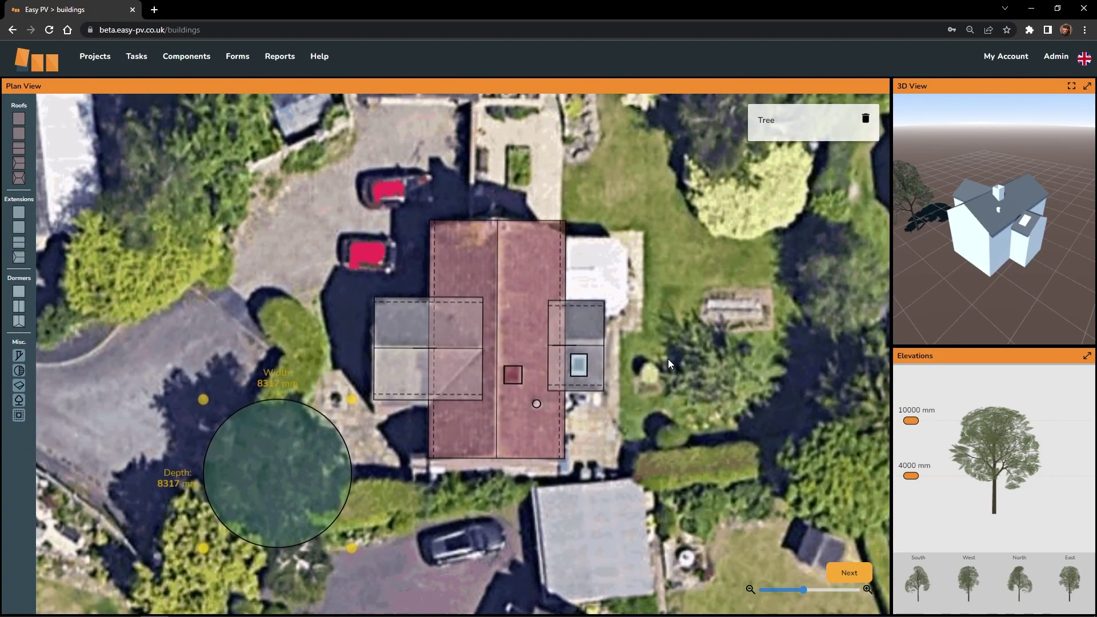
- Add an 8995 mm tall tree right of the house and a 6529 mm tree on the yellow bush
drag(19, 403, 763, 425)
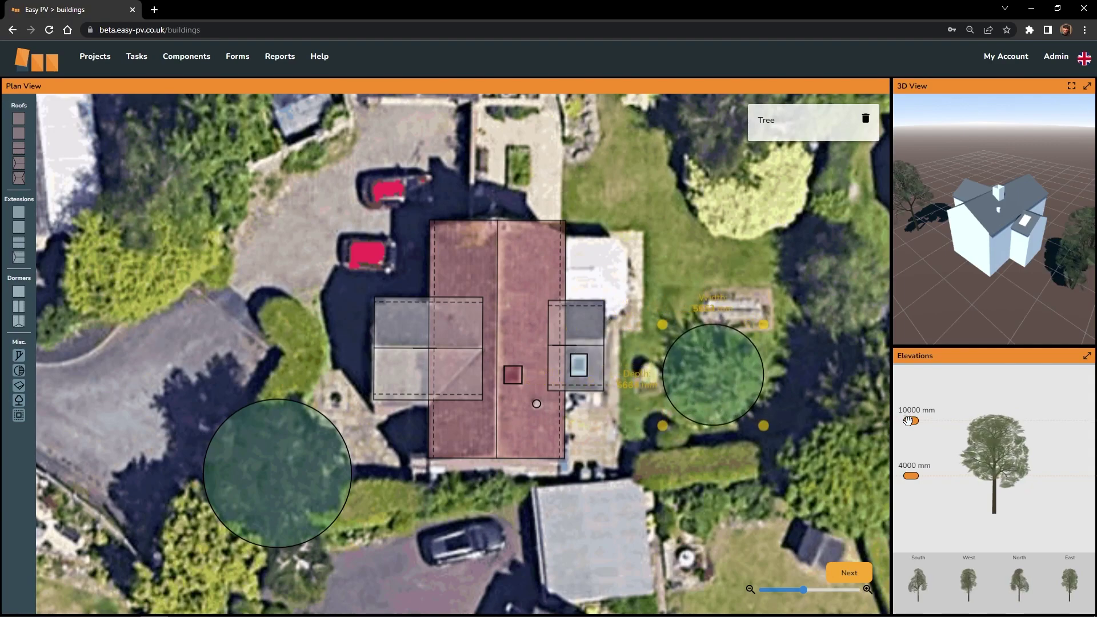
drag(911, 421, 911, 430)
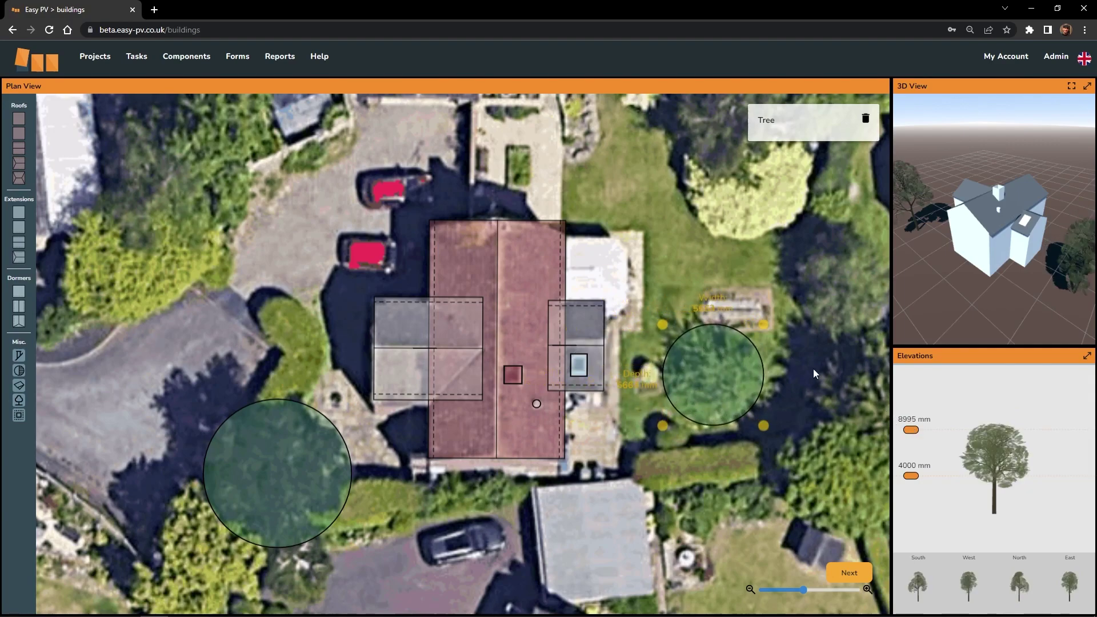
drag(762, 303, 662, 400)
drag(20, 400, 634, 271)
drag(680, 315, 708, 342)
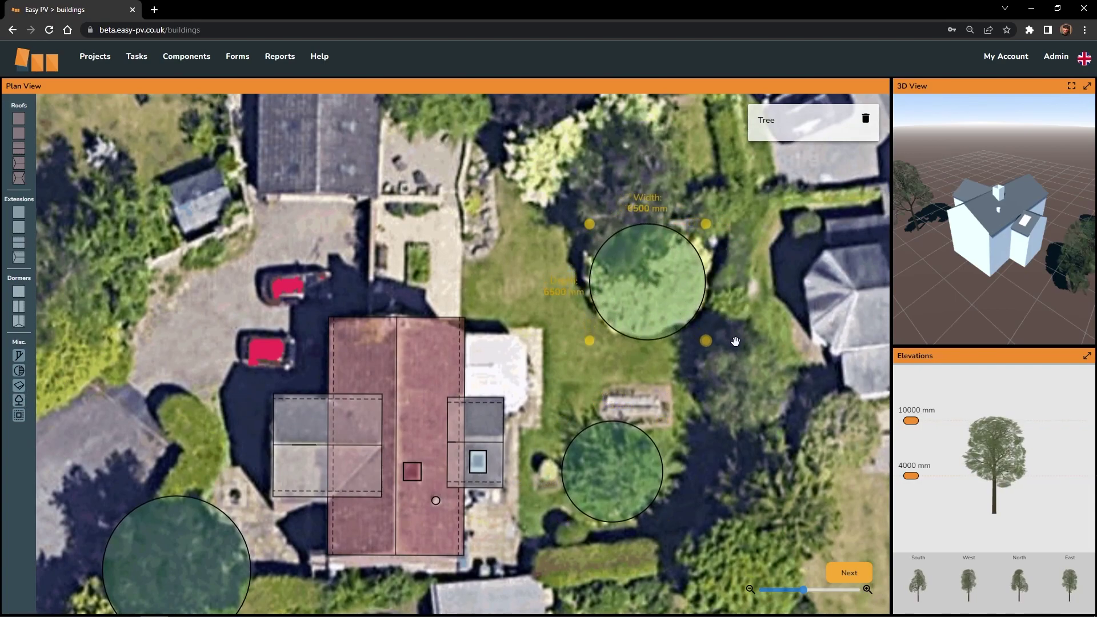
drag(740, 232, 763, 263)
- Add a 7077 mm tree on the lawn above and an 8606 mm tree at the garden's top
click(19, 400)
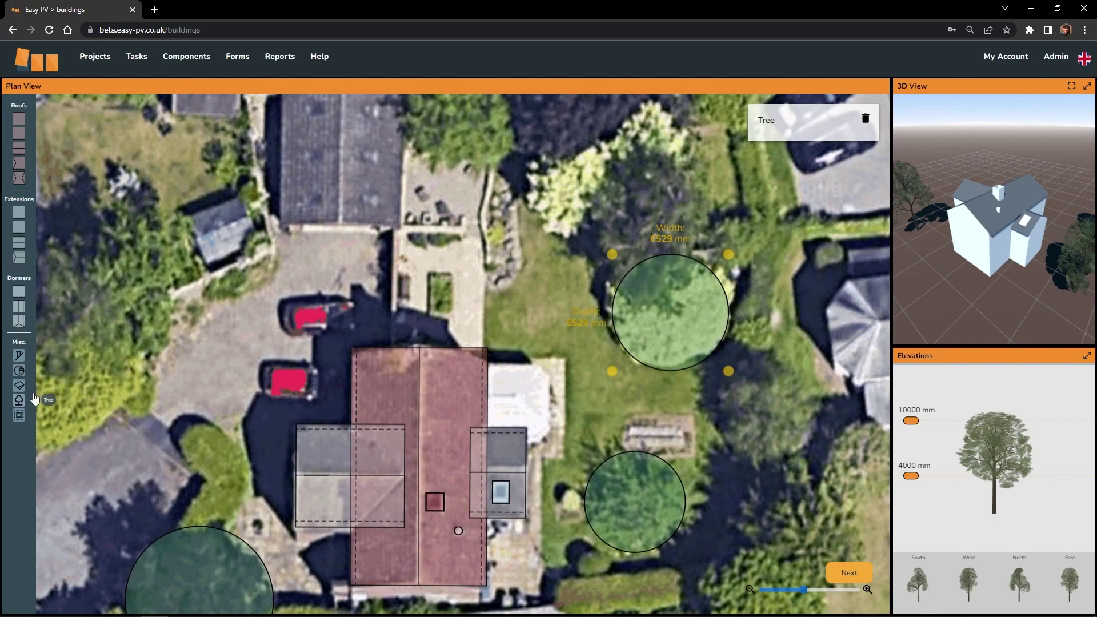
click(642, 234)
drag(685, 284, 714, 298)
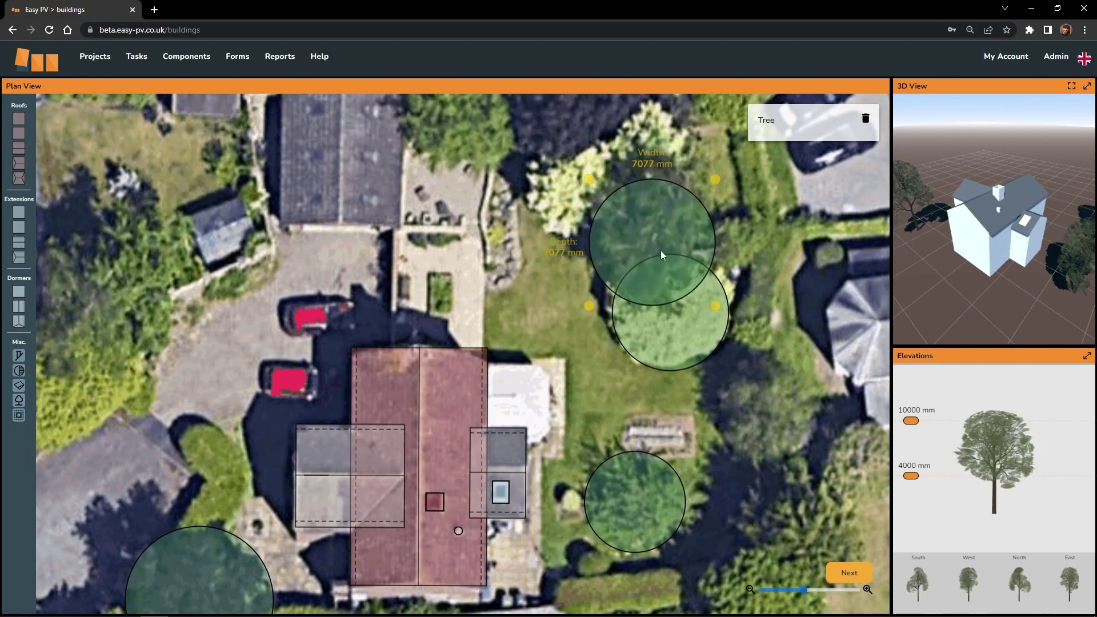
drag(529, 160, 525, 232)
click(19, 400)
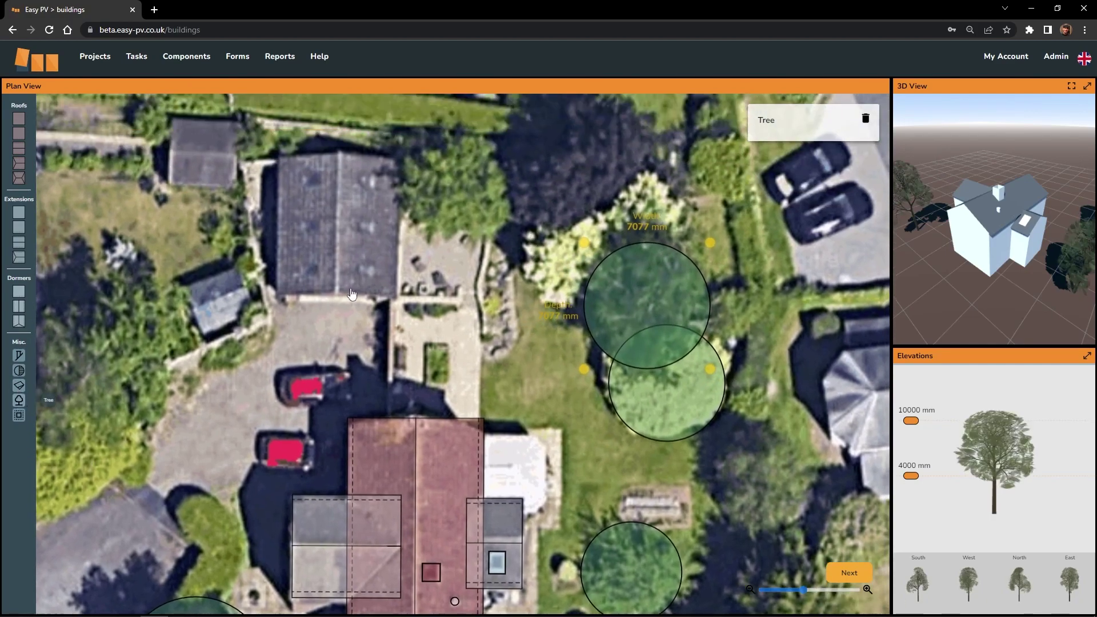
click(561, 177)
drag(600, 217, 668, 286)
scroll(492, 329, down, 2)
drag(500, 312, 544, 192)
scroll(517, 272, up, 1)
scroll(509, 276, up, 2)
mouse_move(962, 241)
mouse_down()
mouse_move(977, 262)
mouse_move(944, 255)
mouse_move(963, 259)
mouse_up()
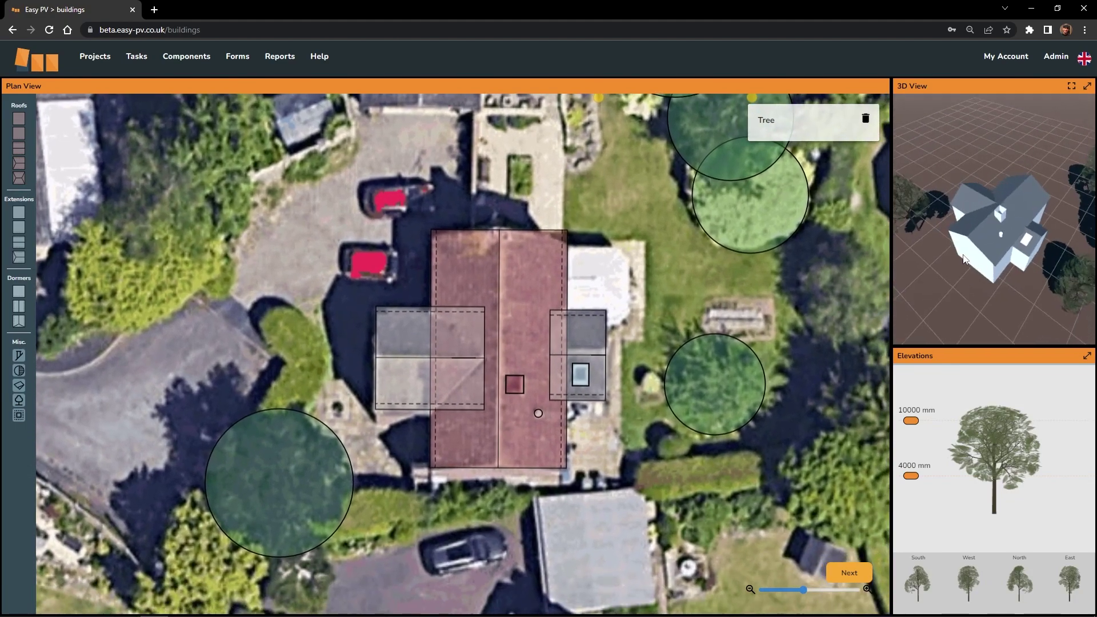
click(1088, 86)
click(410, 399)
drag(411, 399, 425, 379)
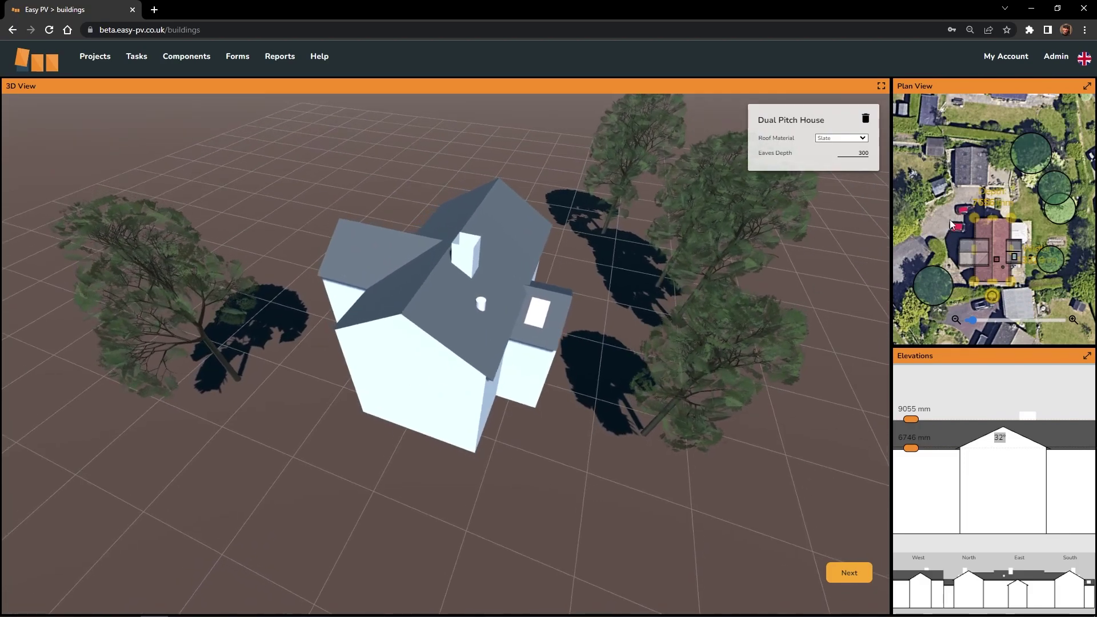
click(1087, 85)
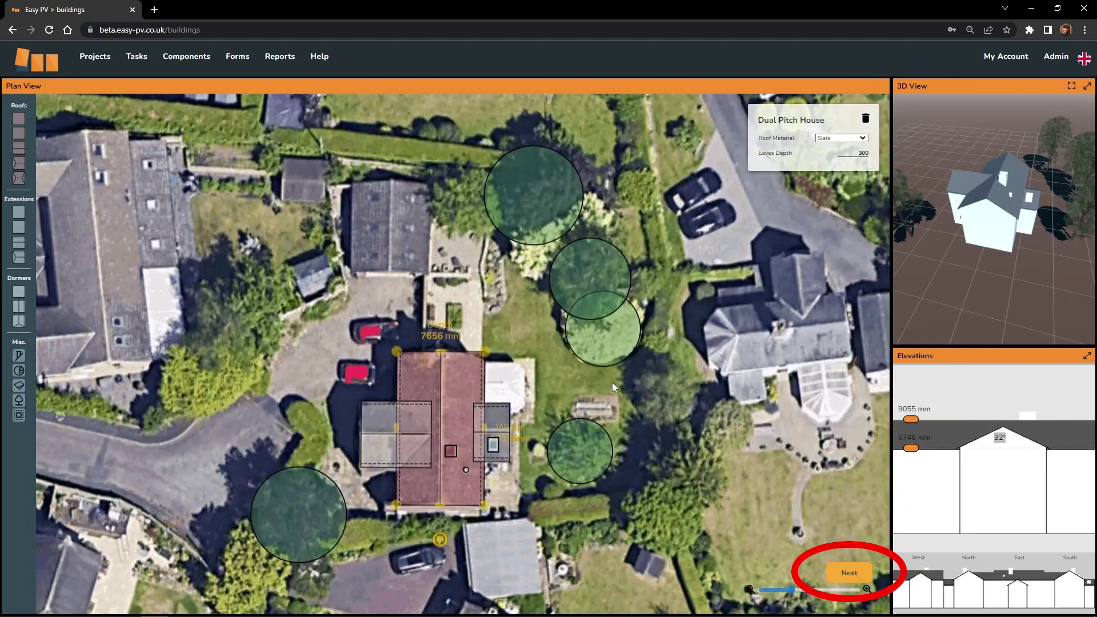
scroll(533, 392, up, 2)
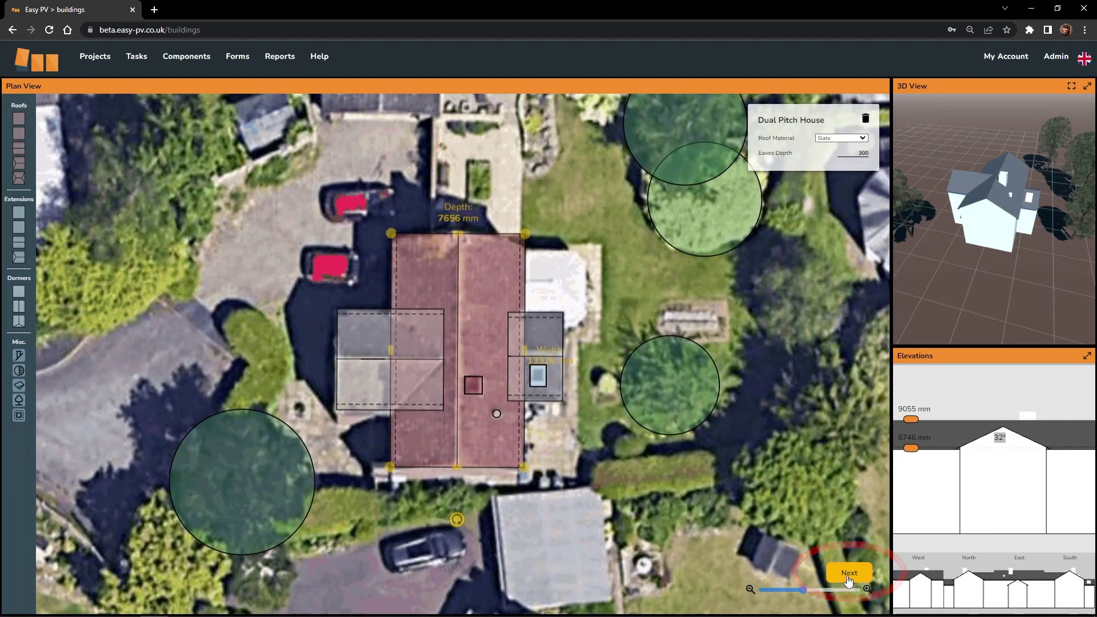
- Check the sizes of the chimney, left extension and round vent
scroll(440, 457, up, 5)
scroll(472, 500, down, 3)
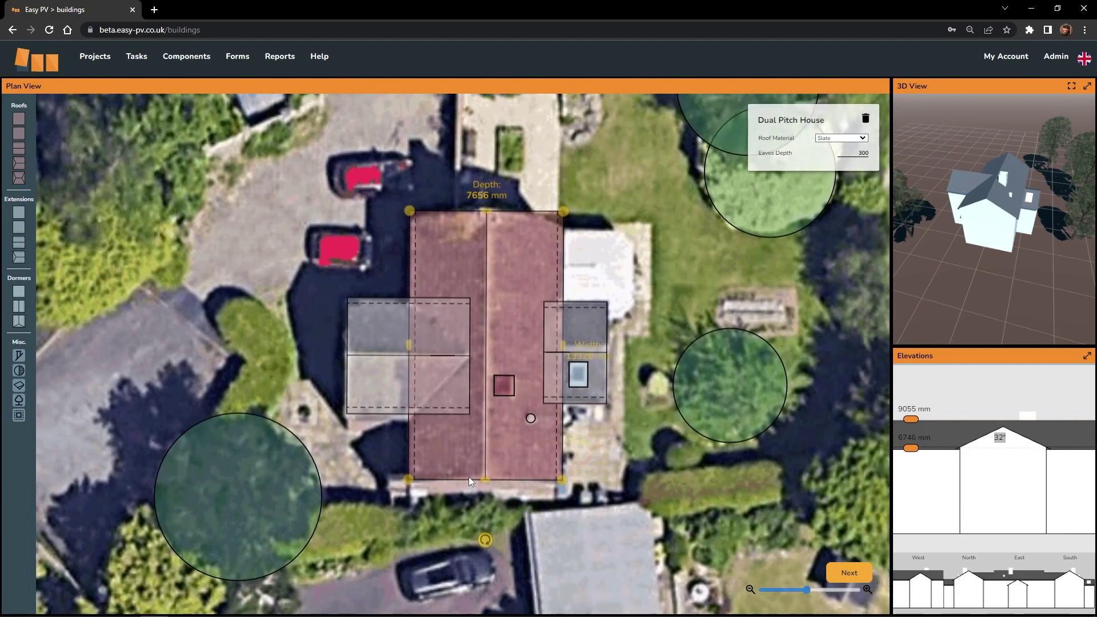
scroll(515, 338, up, 3)
click(517, 343)
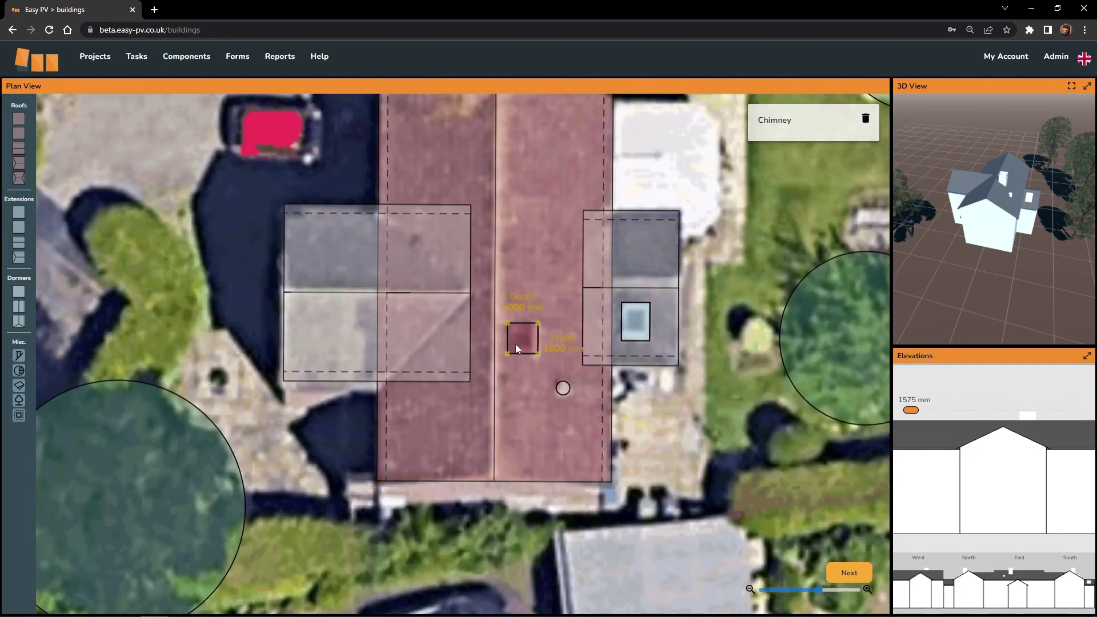
click(368, 316)
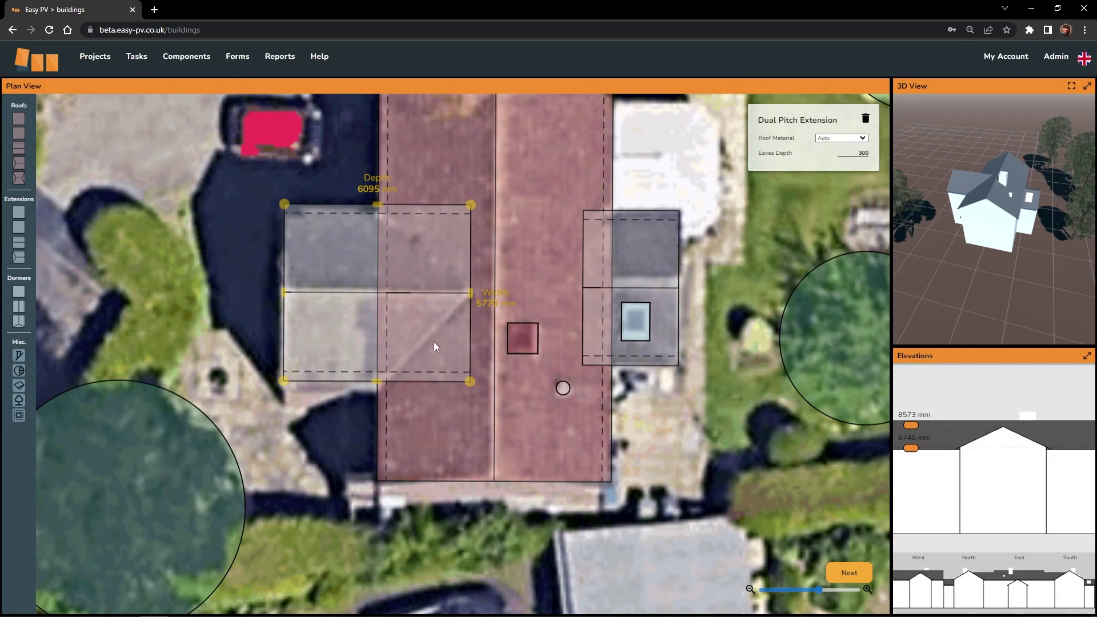
click(523, 341)
click(563, 389)
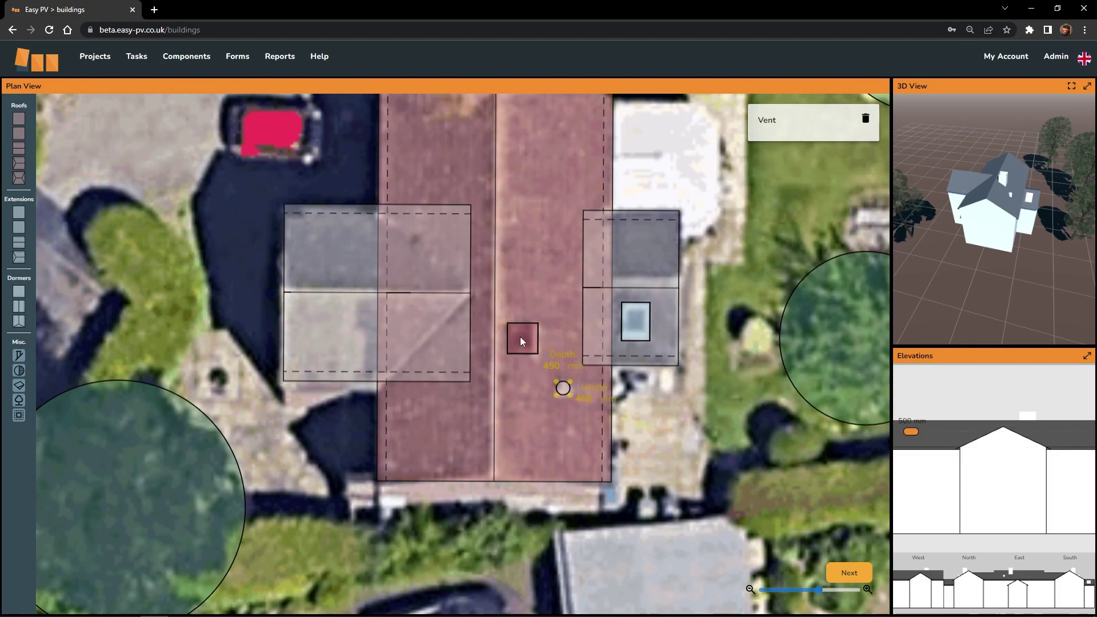
click(521, 341)
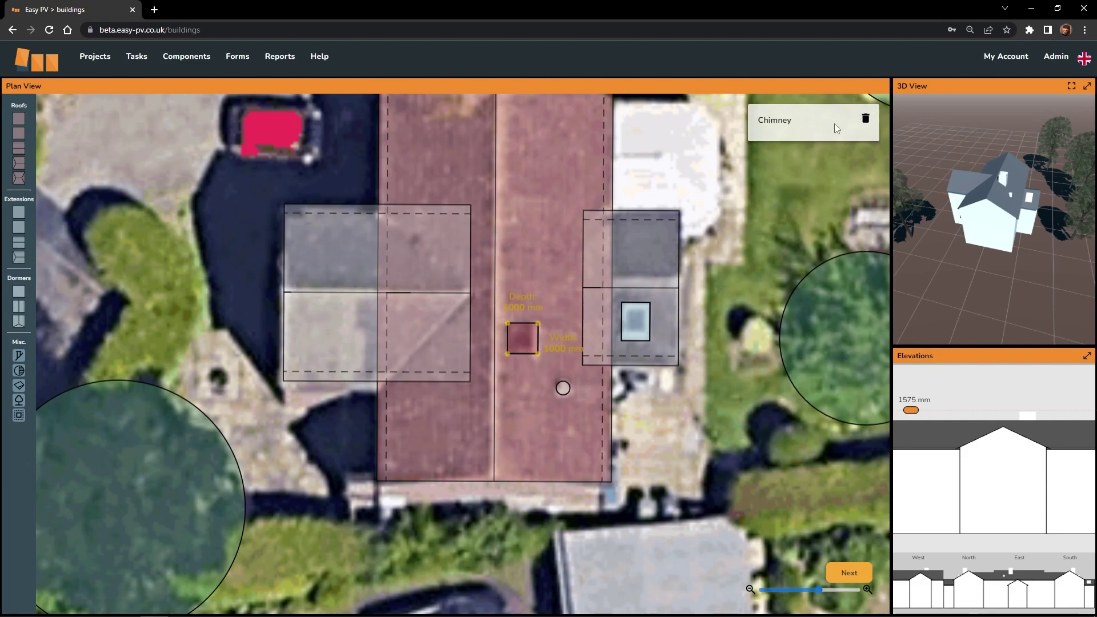
drag(740, 212, 729, 243)
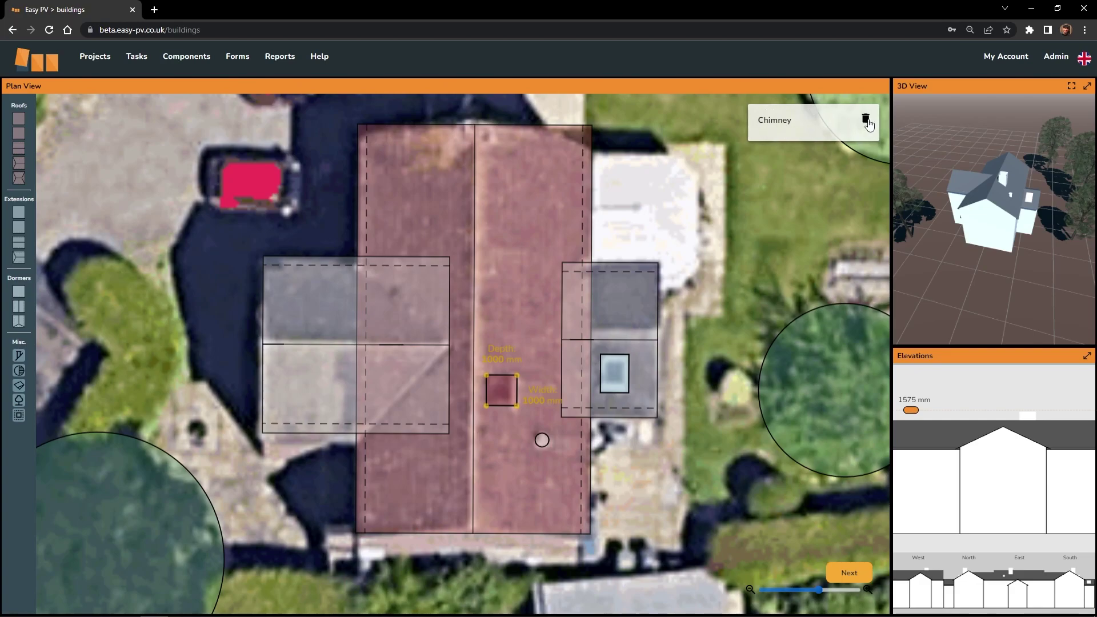
- Confirm Slate as the main house's roof material
click(311, 332)
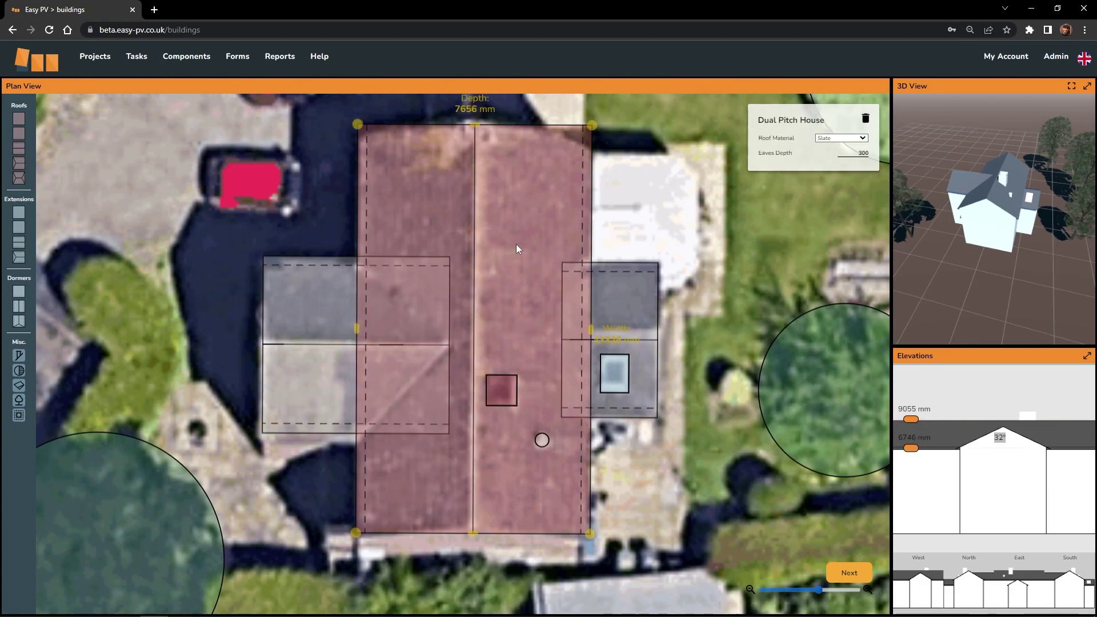
click(827, 140)
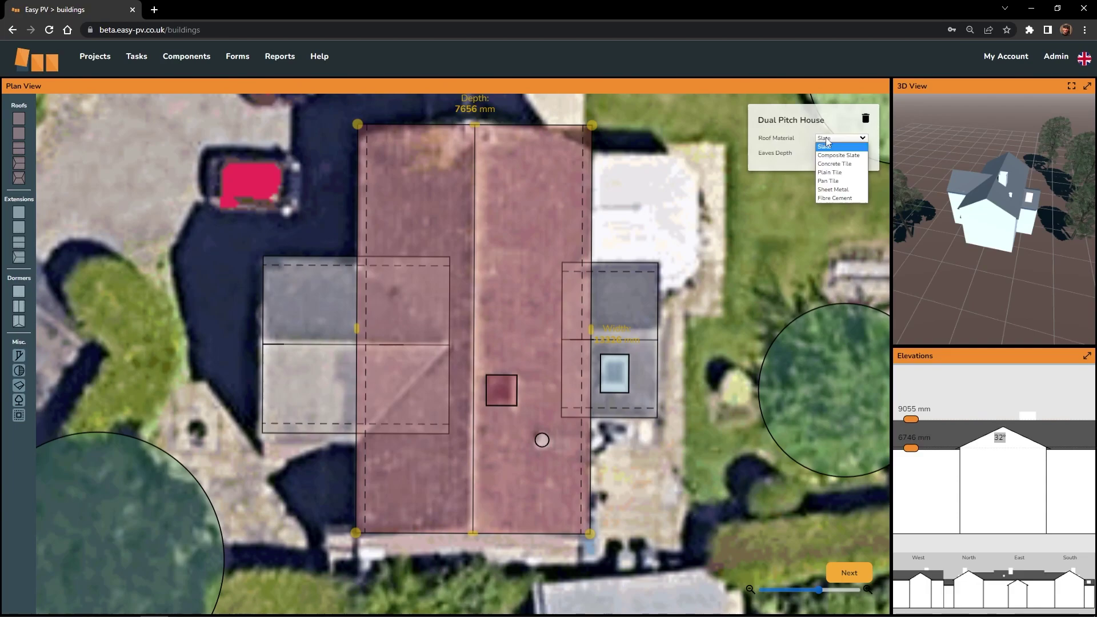
click(827, 139)
click(827, 140)
click(827, 147)
scroll(638, 229, down, 2)
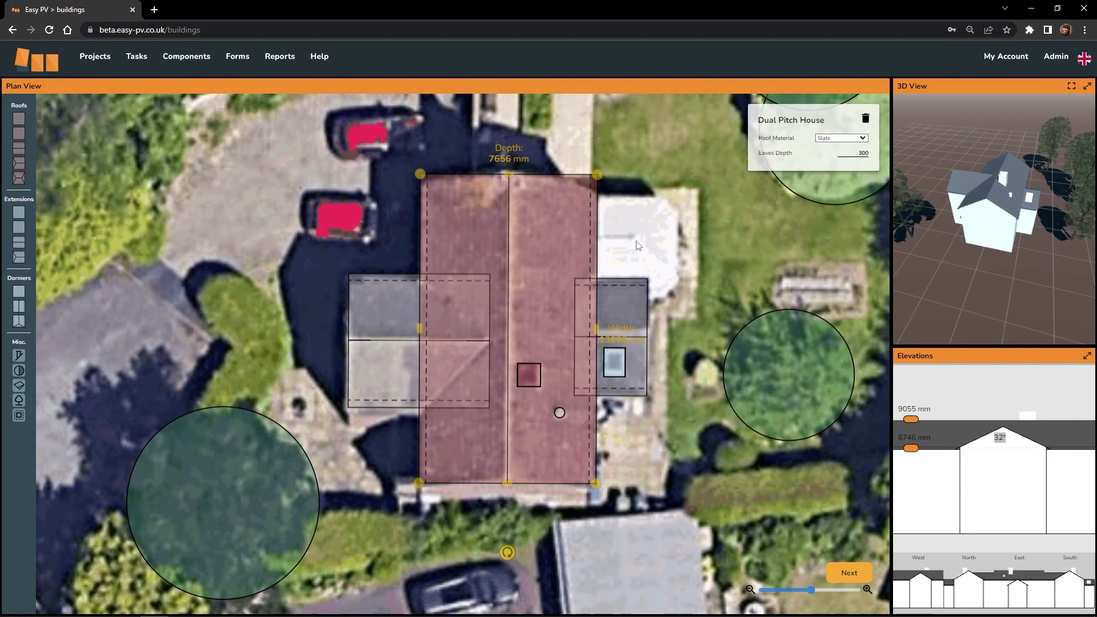
scroll(603, 250, up, 1)
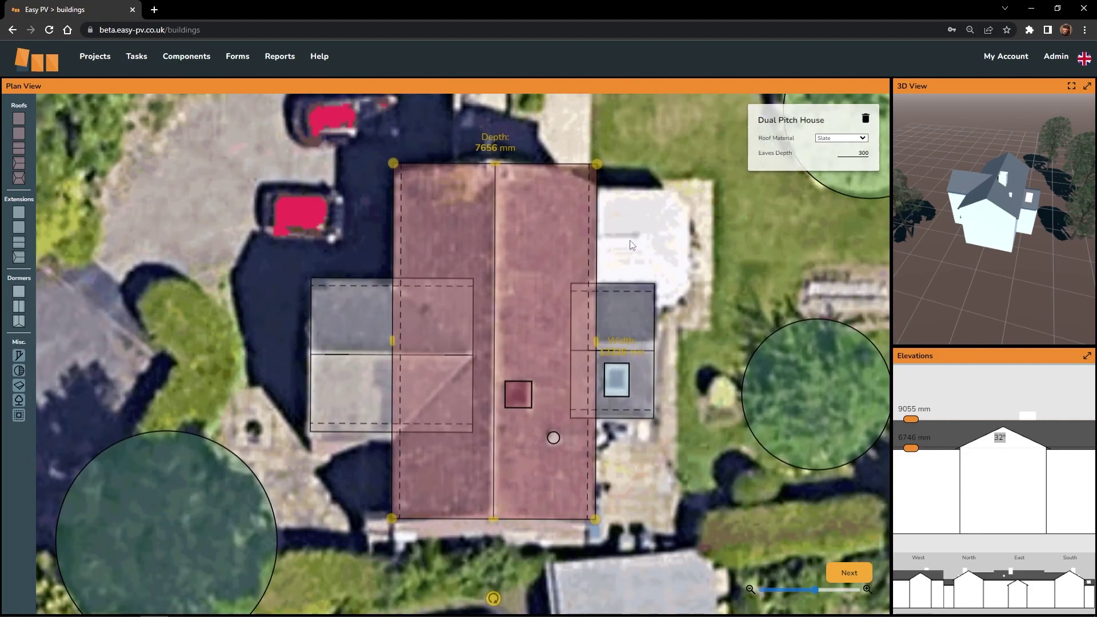
drag(632, 245, 630, 268)
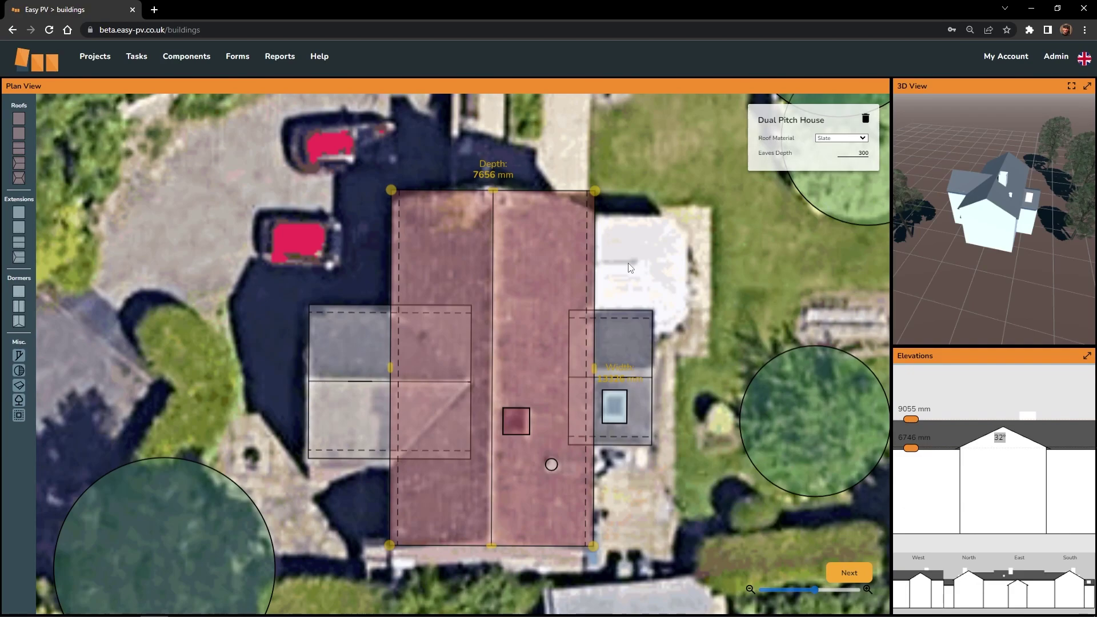
click(831, 139)
click(833, 148)
- Give the left and right extensions Slate roofs and proceed to roof selection
click(382, 329)
click(835, 137)
click(830, 147)
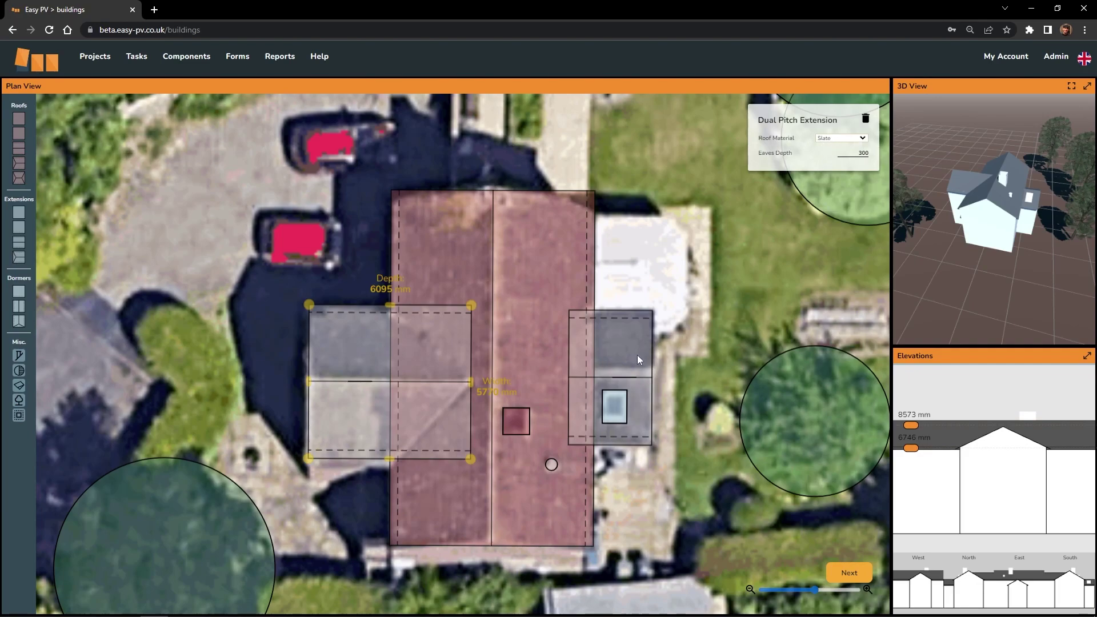
click(636, 358)
click(836, 139)
click(833, 148)
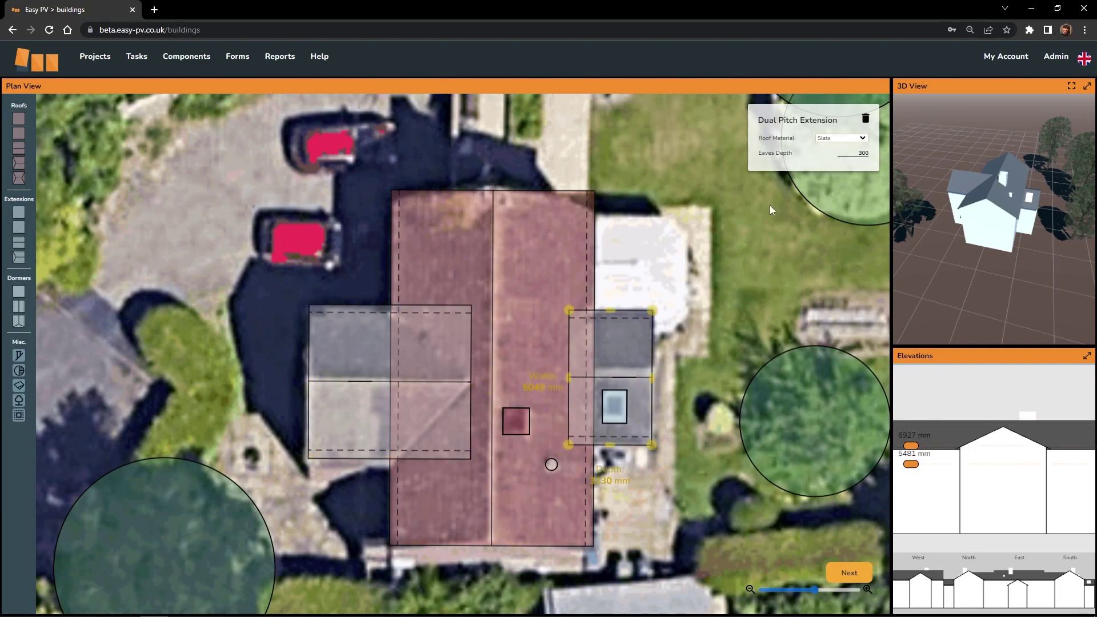
drag(748, 271, 746, 252)
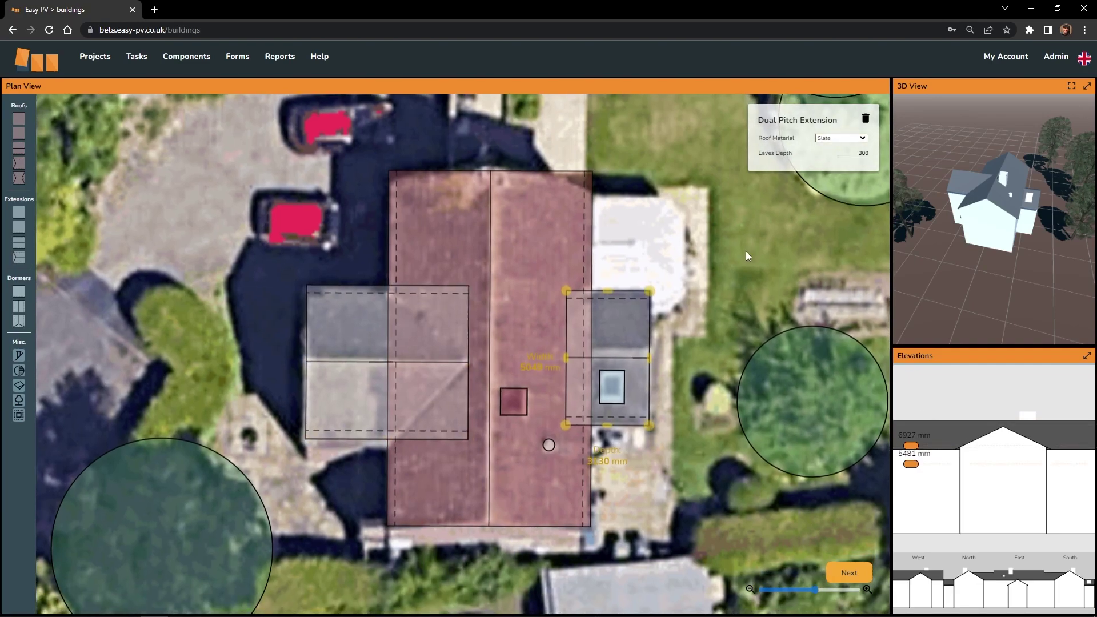
click(855, 577)
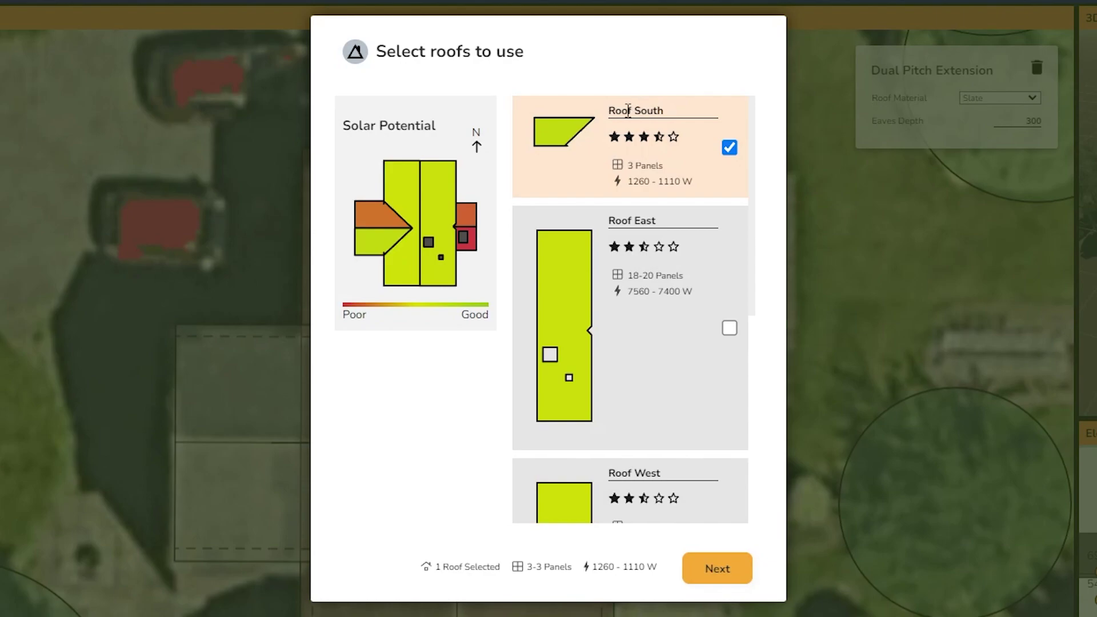
- Tick Roof West alongside Roof South, giving 15–17 panels at 6300–6290 W
scroll(633, 219, down, 3)
scroll(663, 246, up, 3)
scroll(620, 302, down, 2)
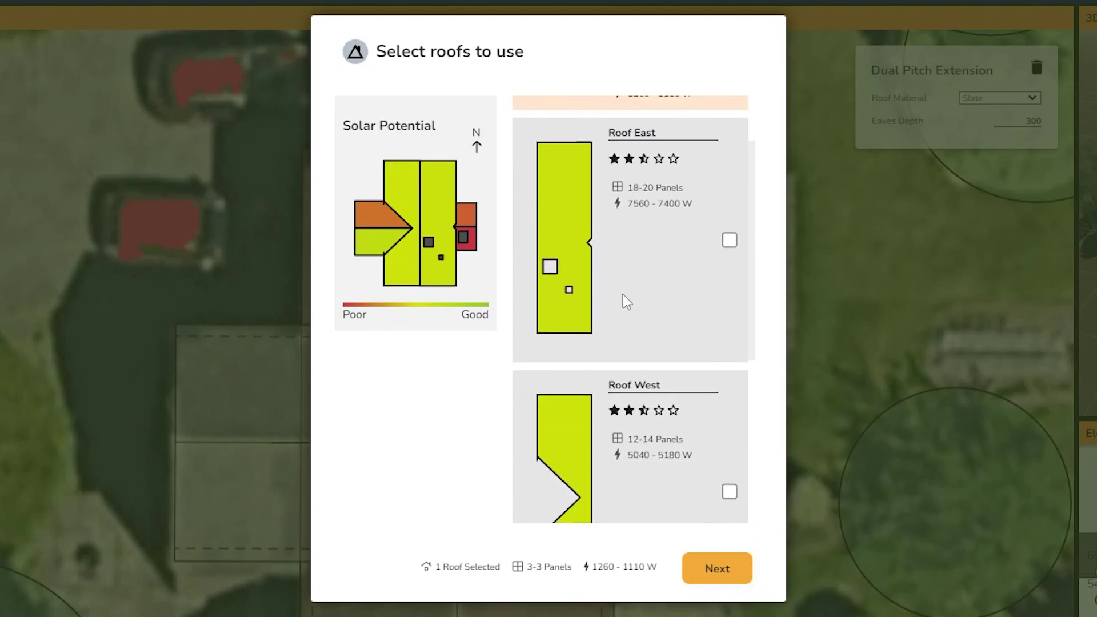
scroll(629, 301, up, 2)
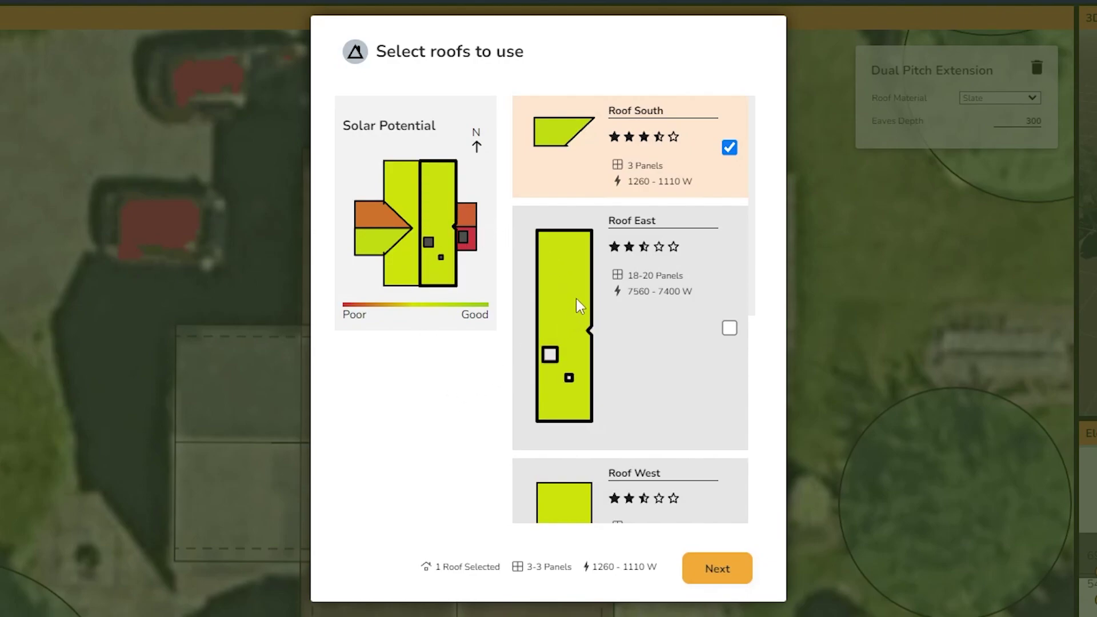
scroll(581, 306, down, 2)
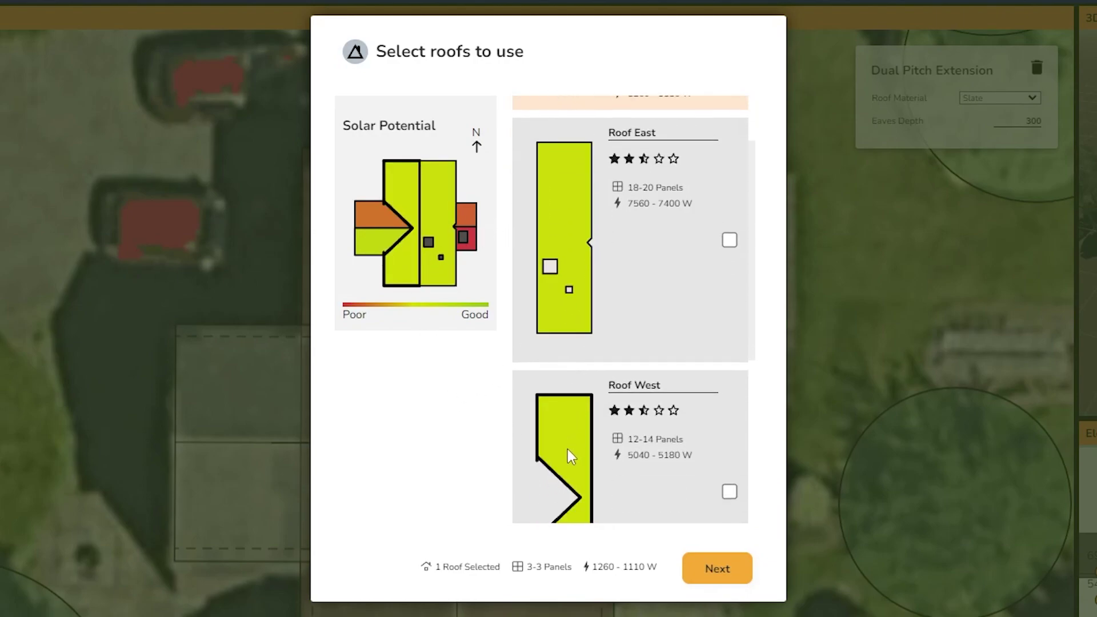
click(729, 491)
scroll(735, 434, down, 4)
scroll(743, 400, up, 4)
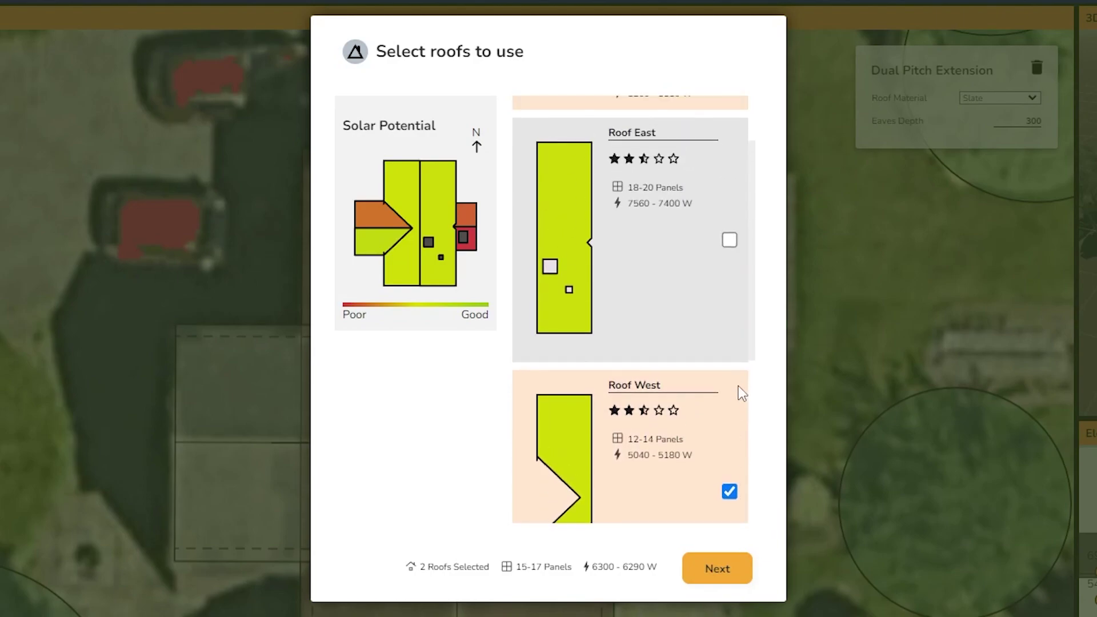
scroll(727, 426, down, 2)
scroll(732, 405, up, 4)
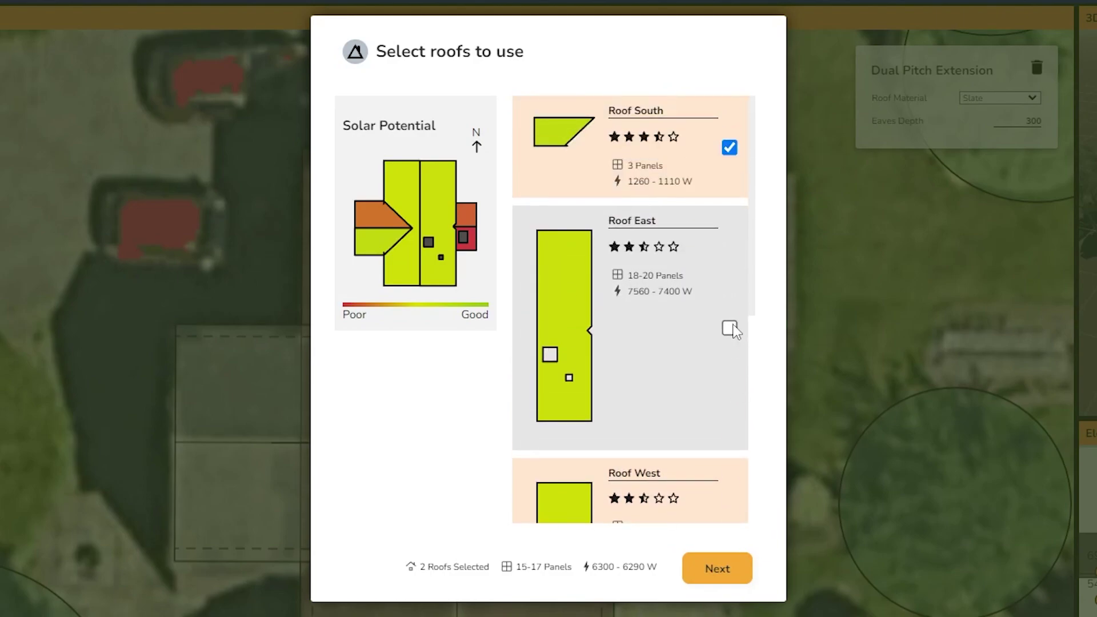
scroll(730, 332, down, 4)
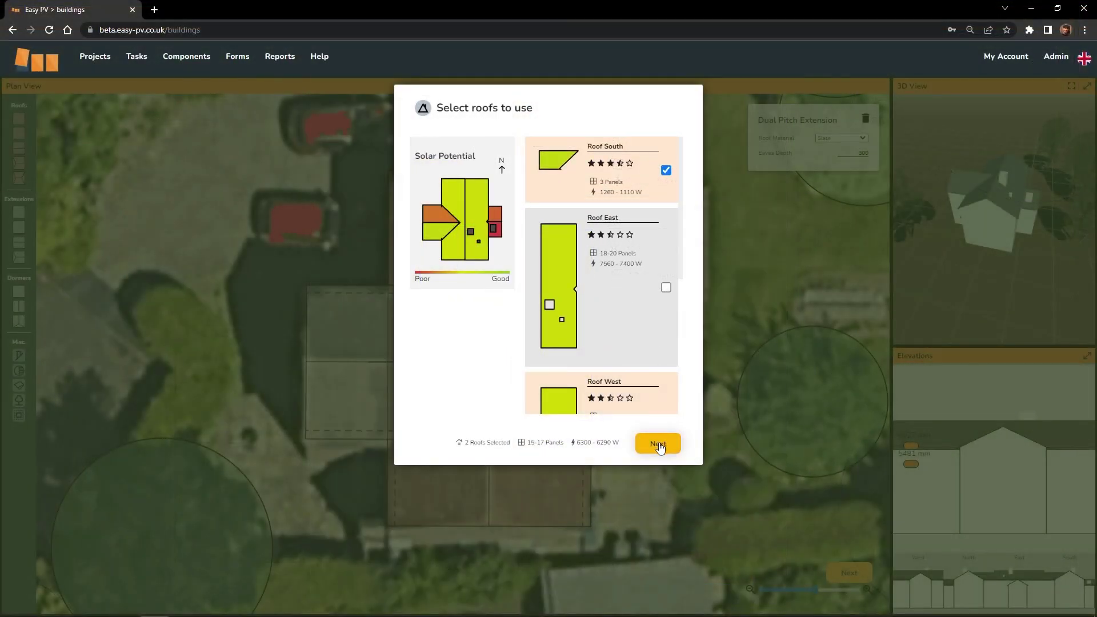
- Go to panel layout, enlarge the Roof West elevation and fill it with 12 panels (5100 W)
click(658, 444)
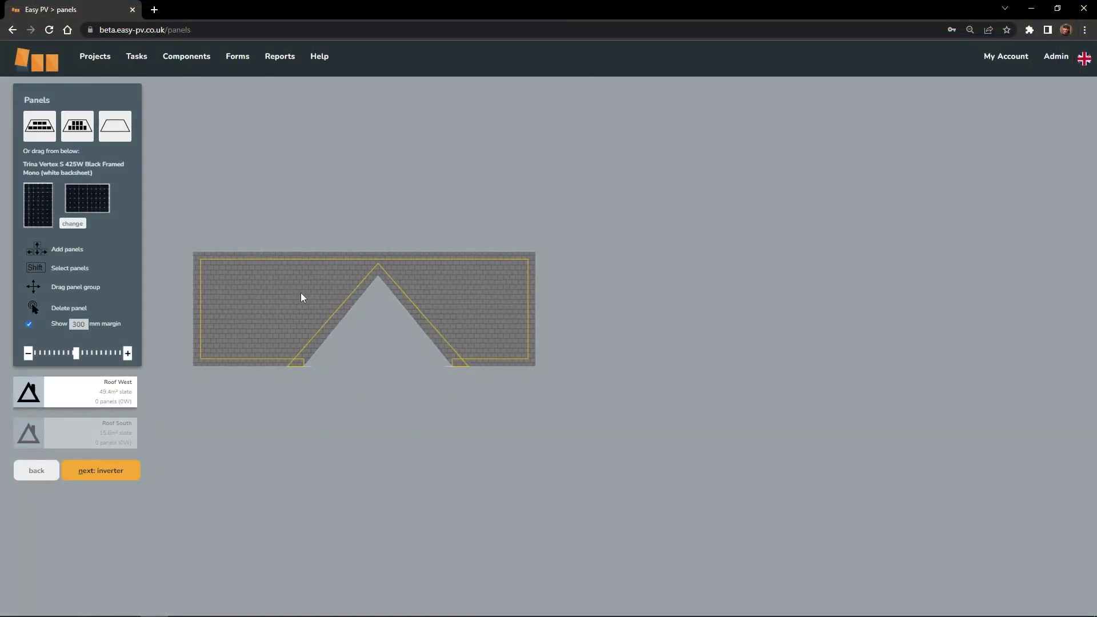
drag(350, 293, 415, 288)
scroll(395, 293, up, 1)
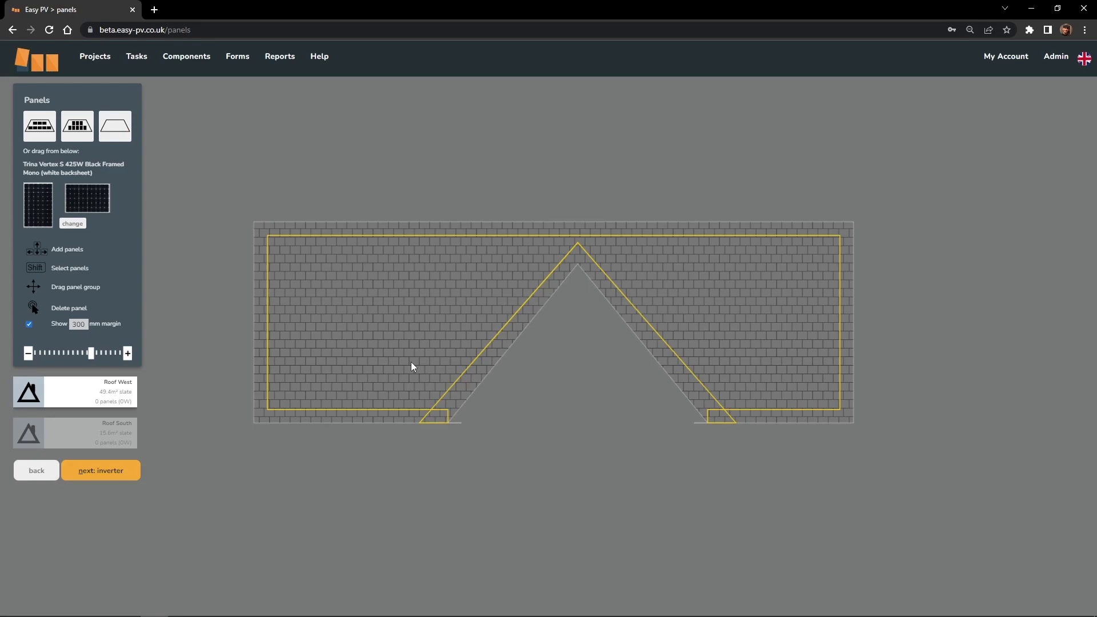
scroll(426, 316, up, 1)
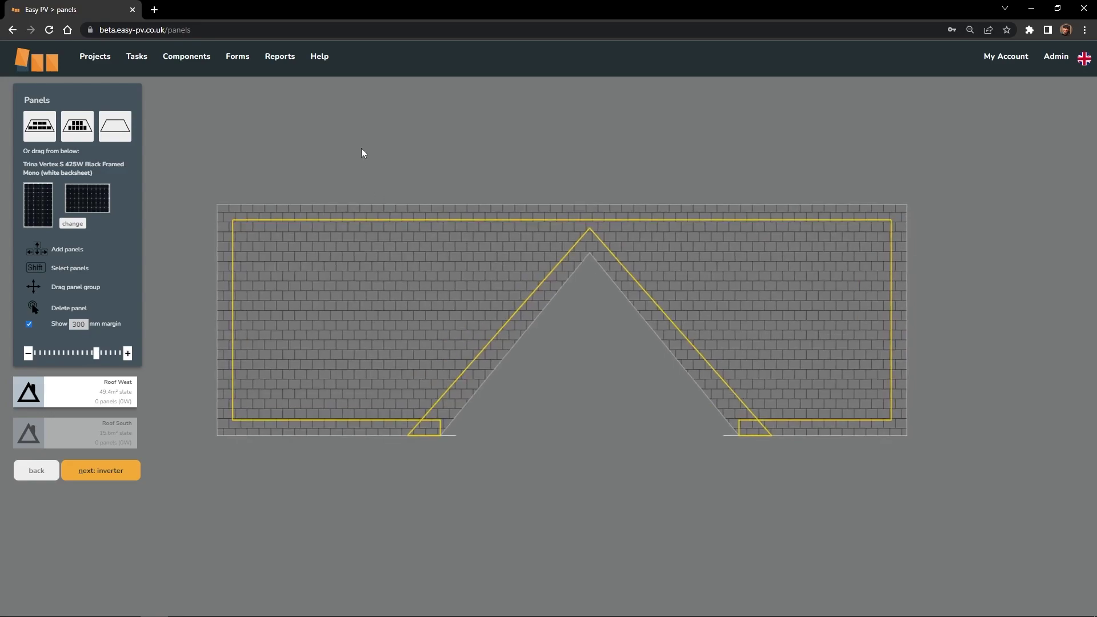
click(323, 57)
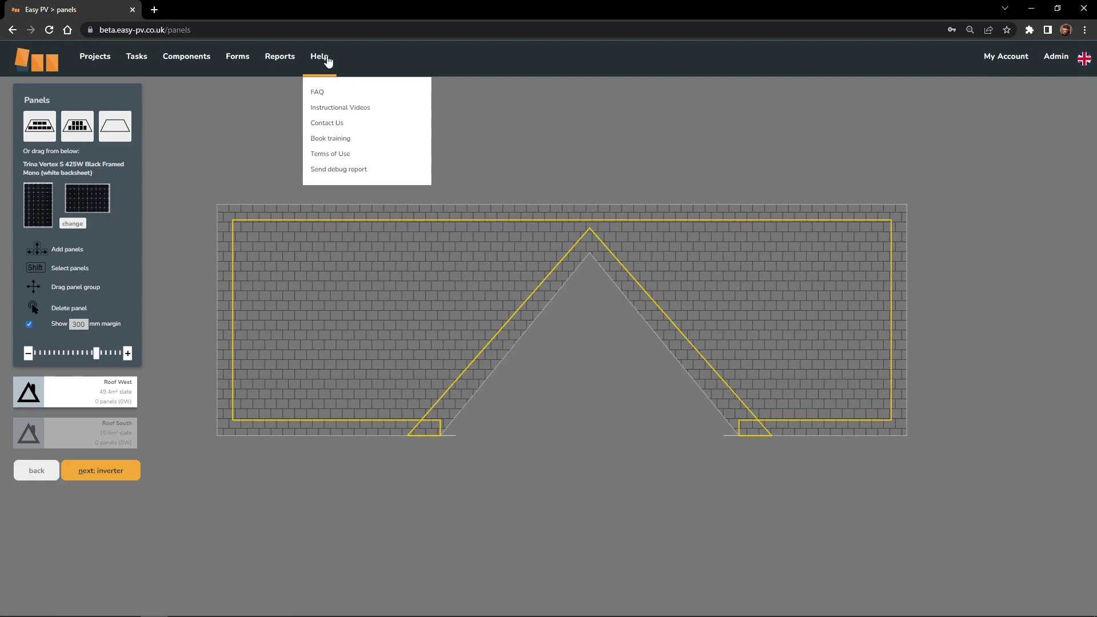
mouse_move(361, 297)
mouse_down()
mouse_move(347, 307)
mouse_move(360, 323)
mouse_up()
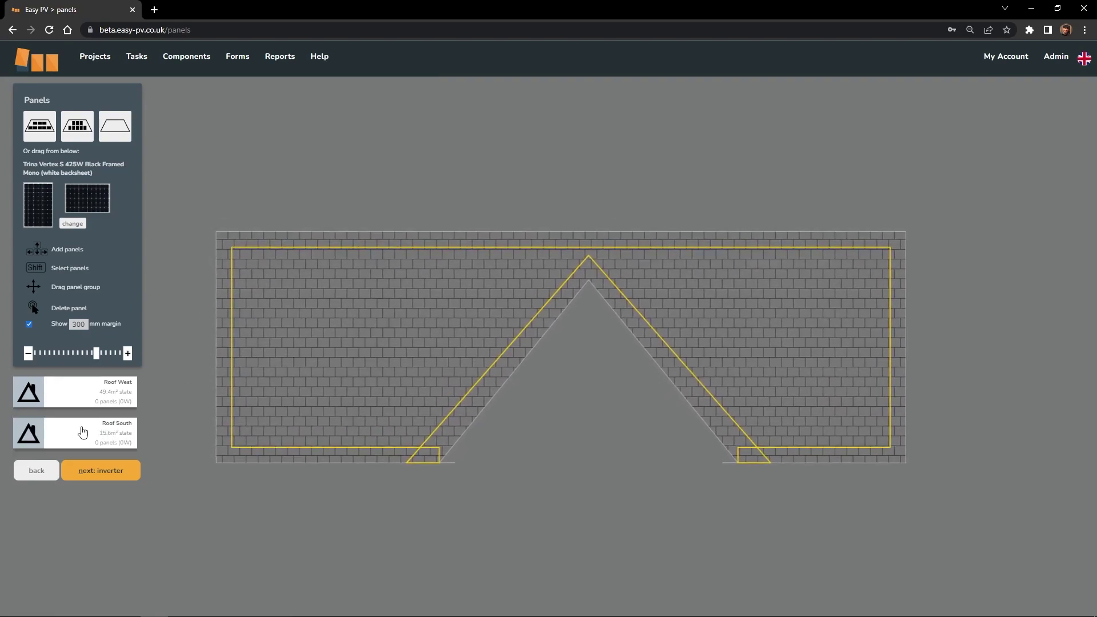
click(77, 126)
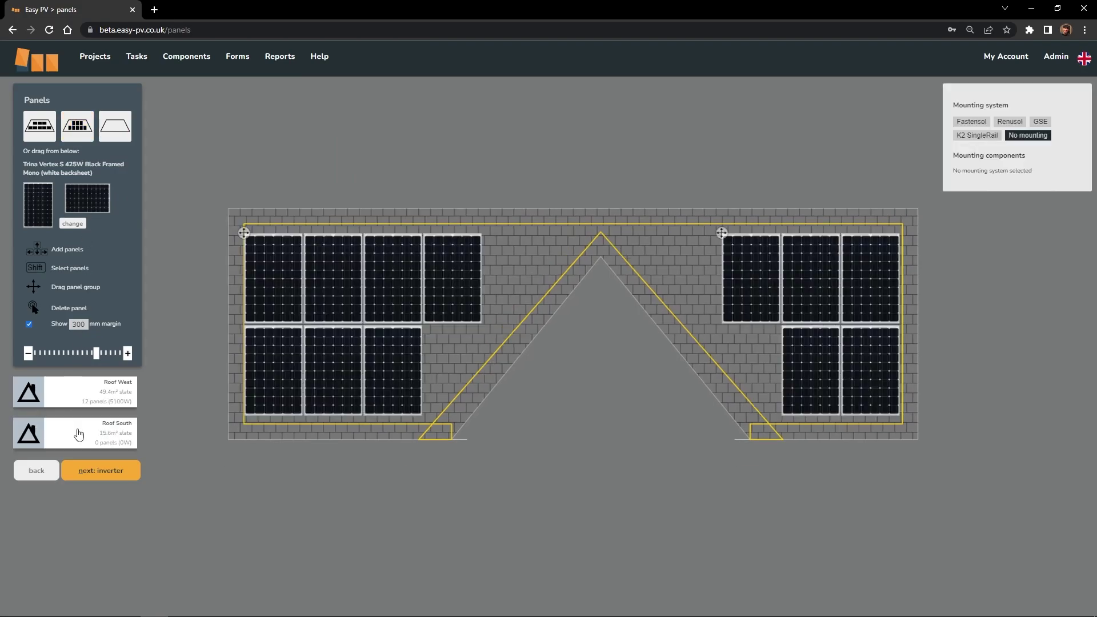
- Lay out Roof South with a row of 3 panels totalling 1275 W
click(79, 434)
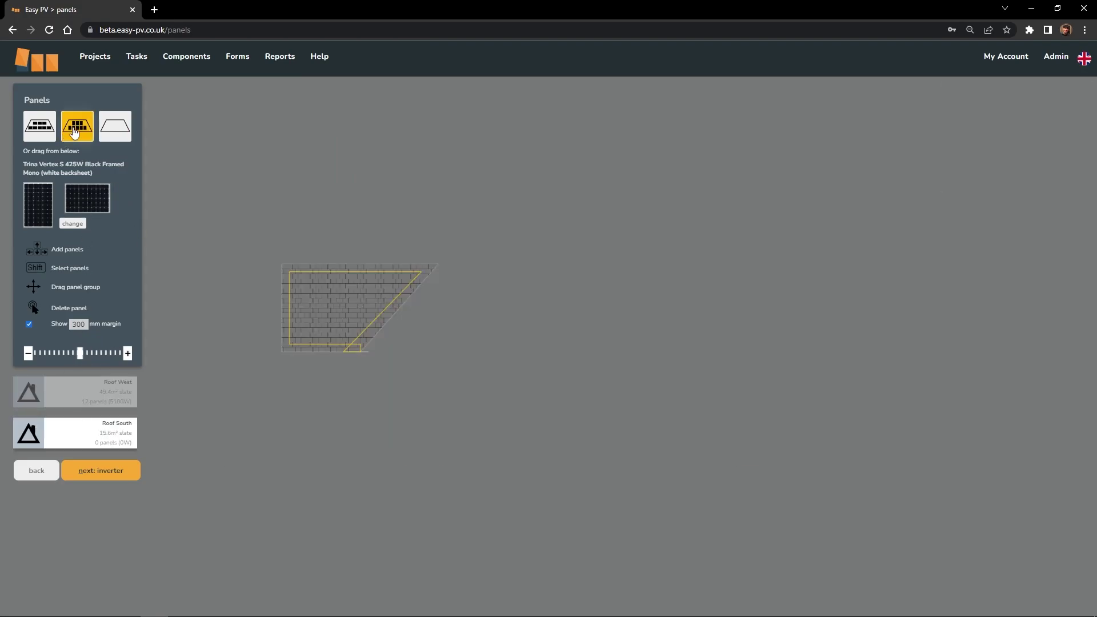
click(77, 125)
scroll(313, 295, up, 5)
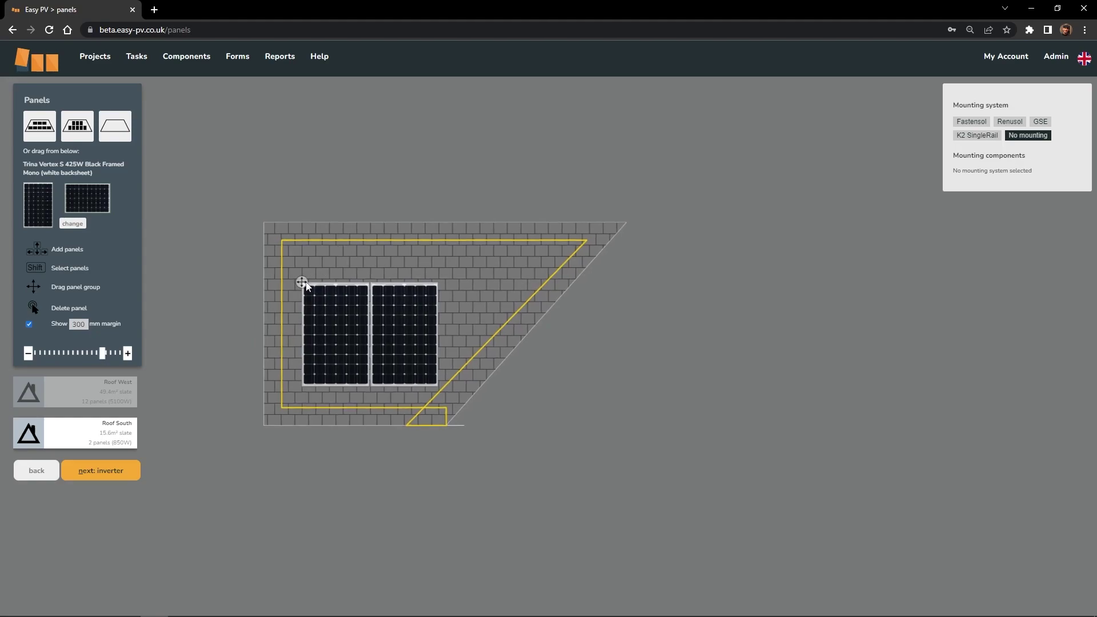
drag(300, 283, 284, 242)
click(399, 297)
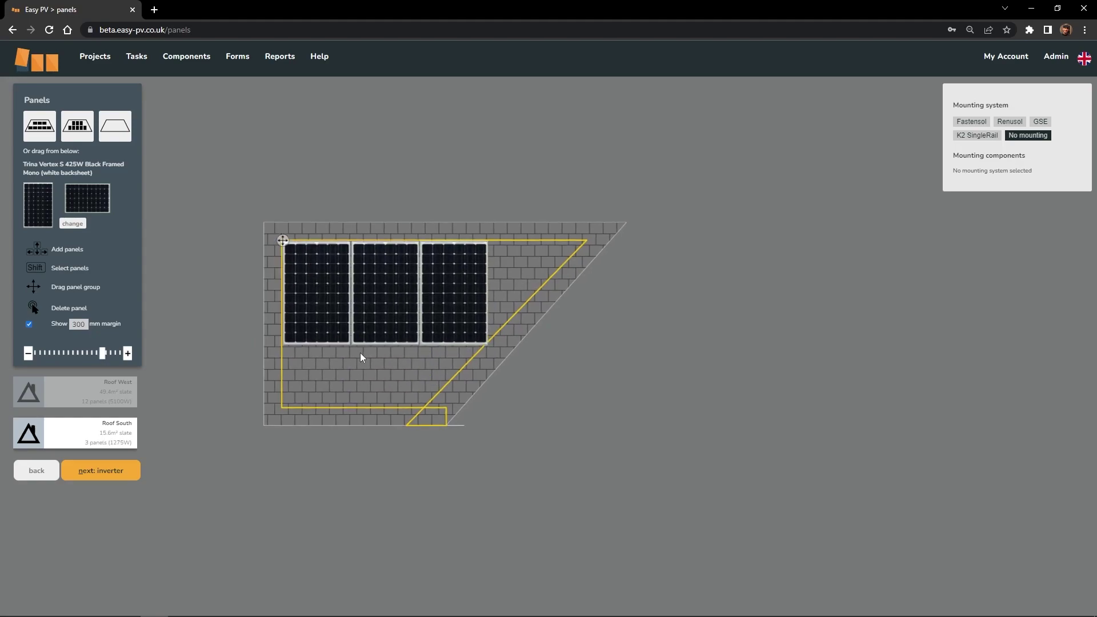
- Adjust the roof view and bring up the list of project tasks
scroll(361, 353, down, 2)
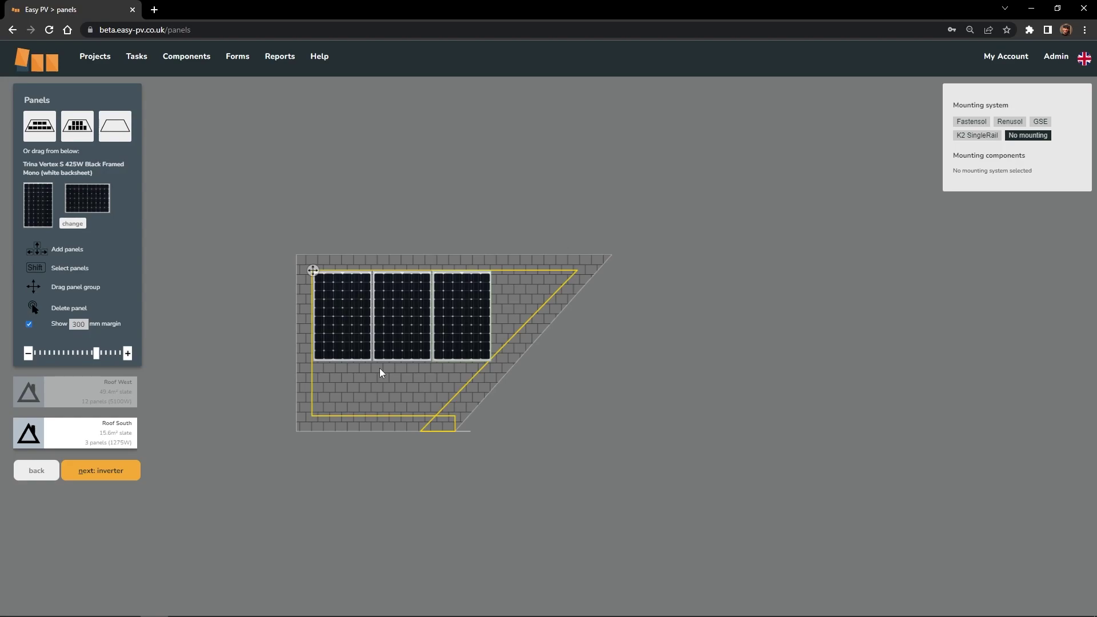
key(Left)
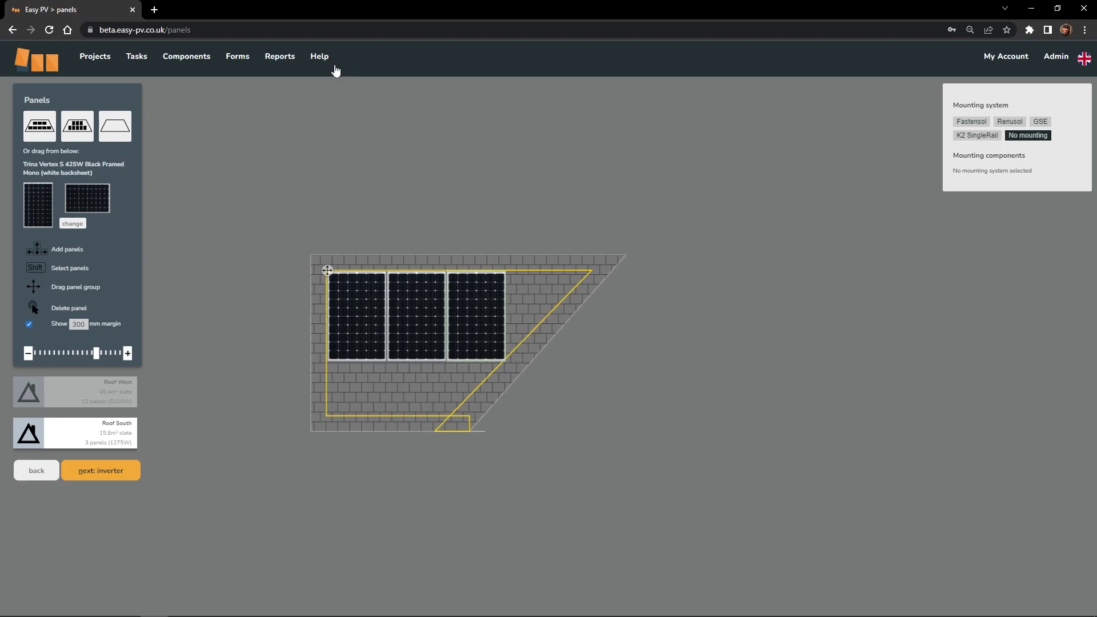
click(135, 60)
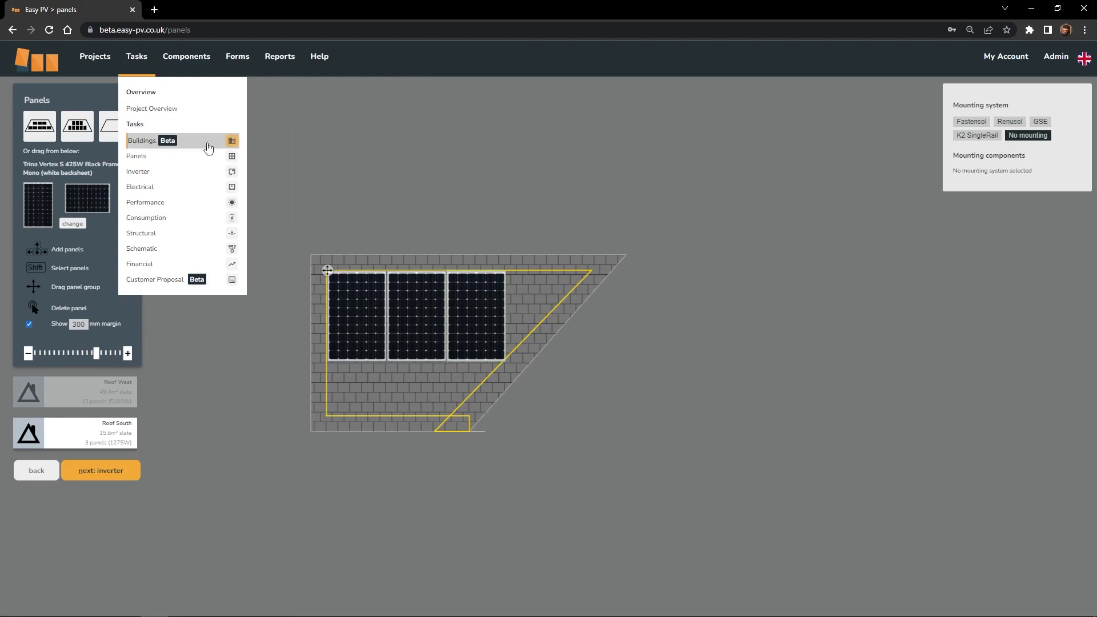
- Return to Buildings, orbit the panelled 3D house, and open the full-page sun and shadow visualisation
click(142, 141)
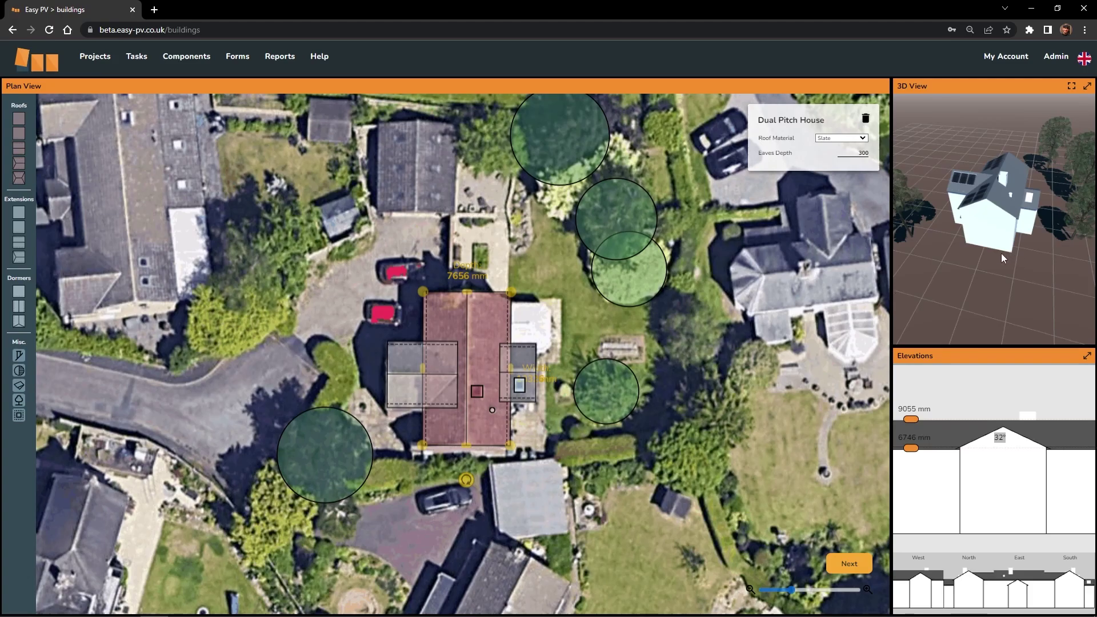
drag(1000, 253, 1023, 259)
scroll(983, 214, up, 4)
drag(983, 215, 969, 262)
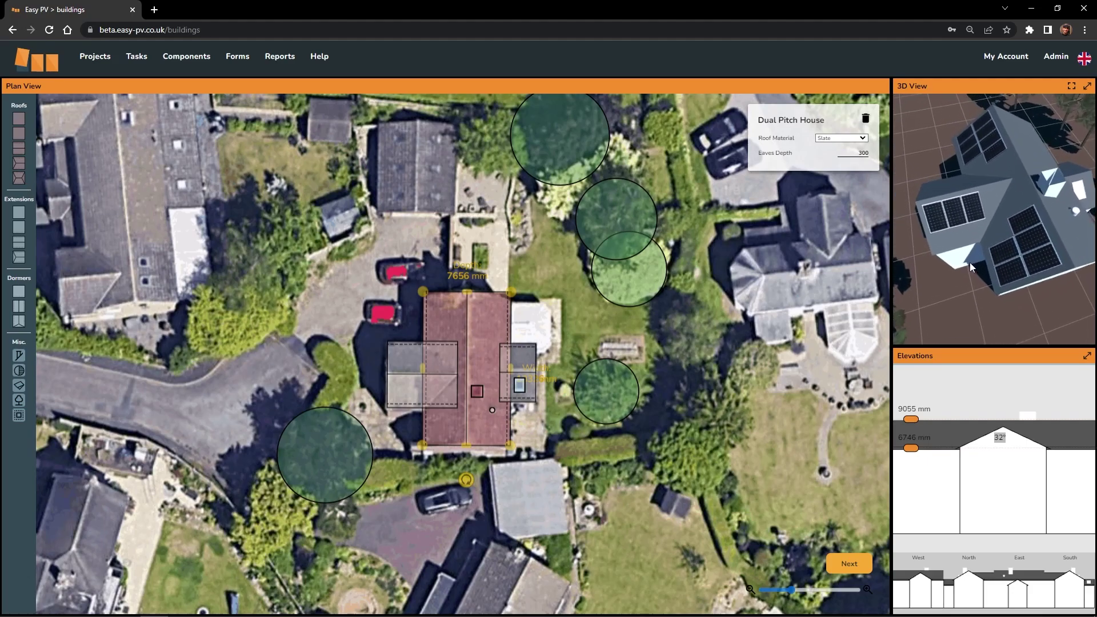
click(1088, 87)
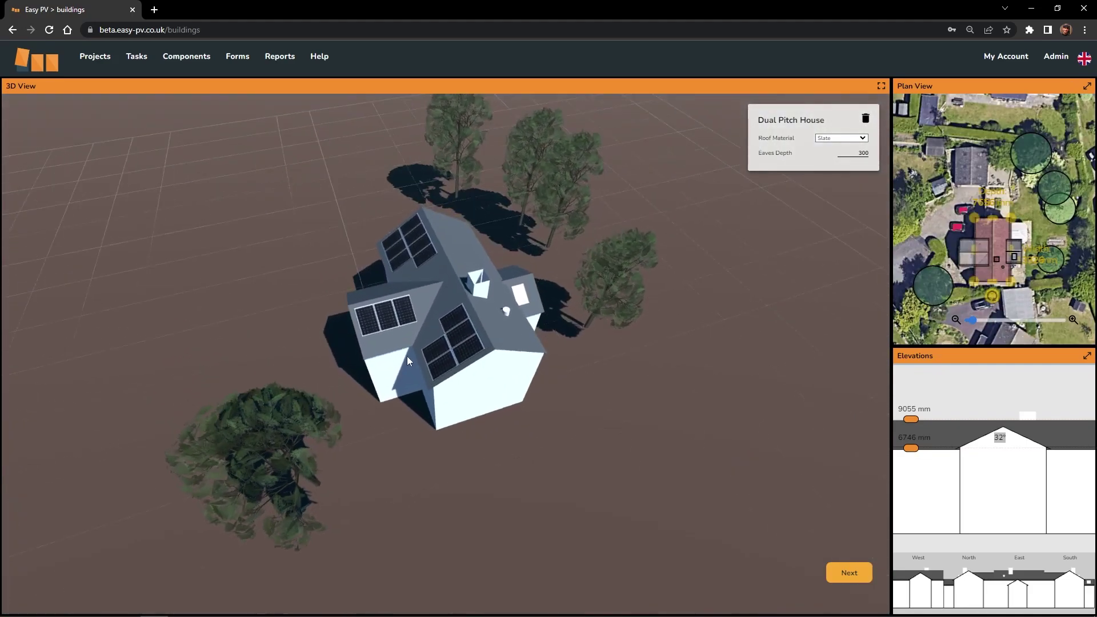
click(882, 87)
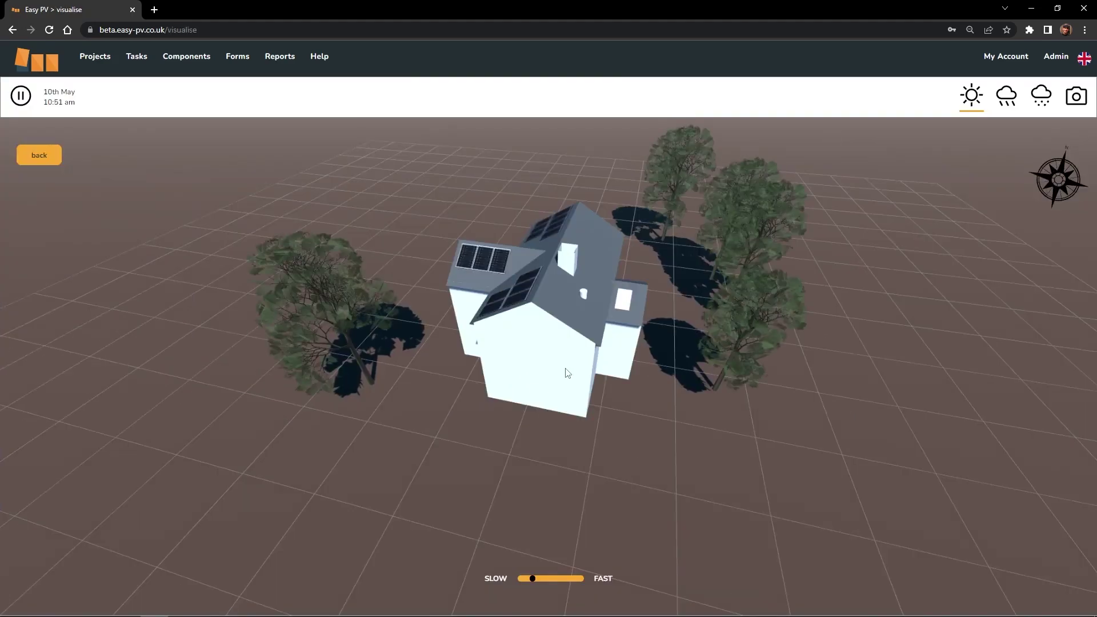
- Orbit the camera around the house to view it from several angles
drag(525, 377, 497, 376)
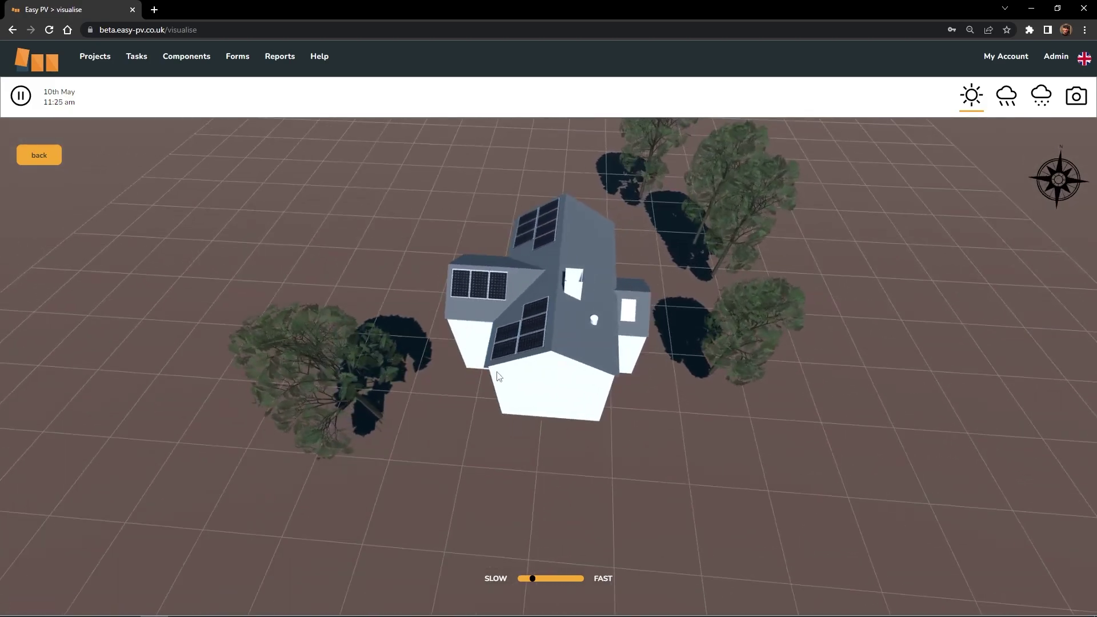
scroll(462, 337, up, 4)
mouse_move(441, 318)
mouse_down()
mouse_move(451, 295)
mouse_move(449, 313)
mouse_move(410, 322)
mouse_move(425, 315)
mouse_move(414, 306)
mouse_move(416, 323)
mouse_move(419, 311)
mouse_move(520, 316)
mouse_move(449, 325)
mouse_move(461, 324)
mouse_up()
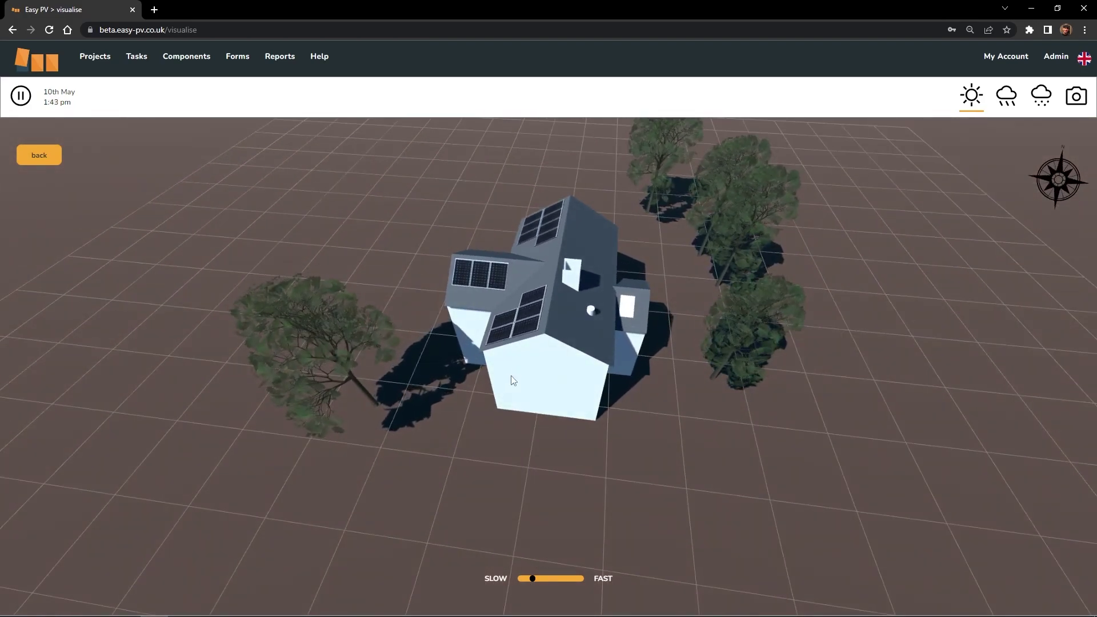
drag(532, 422, 421, 370)
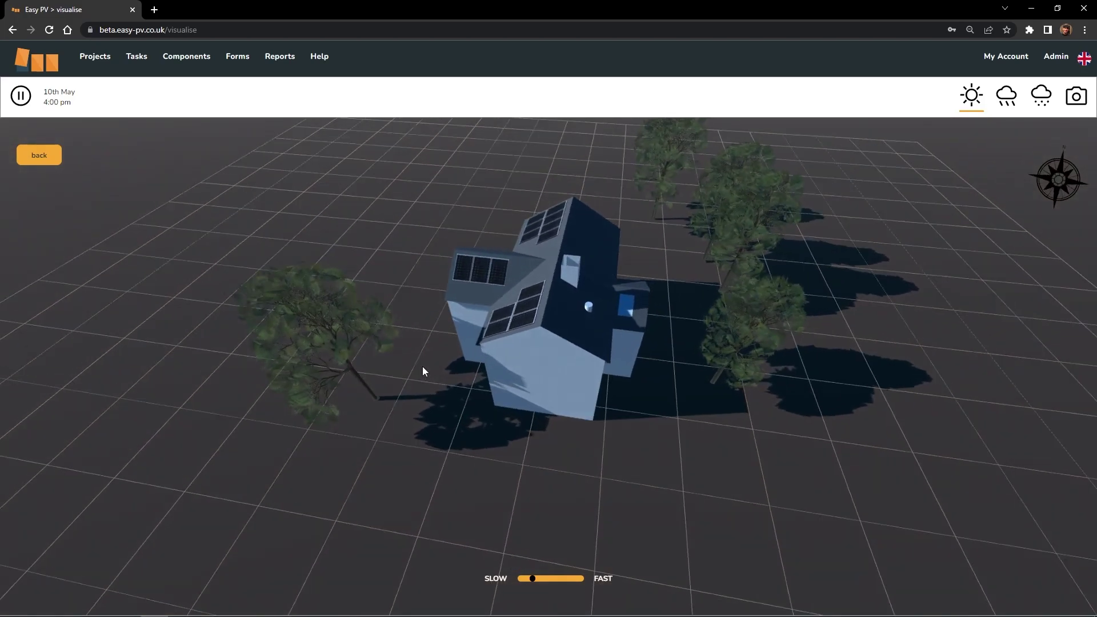
- Speed up simulated time into 11th May, view the house side-on, and switch to rainy weather
mouse_move(537, 580)
mouse_down()
mouse_move(569, 580)
mouse_move(529, 580)
mouse_up()
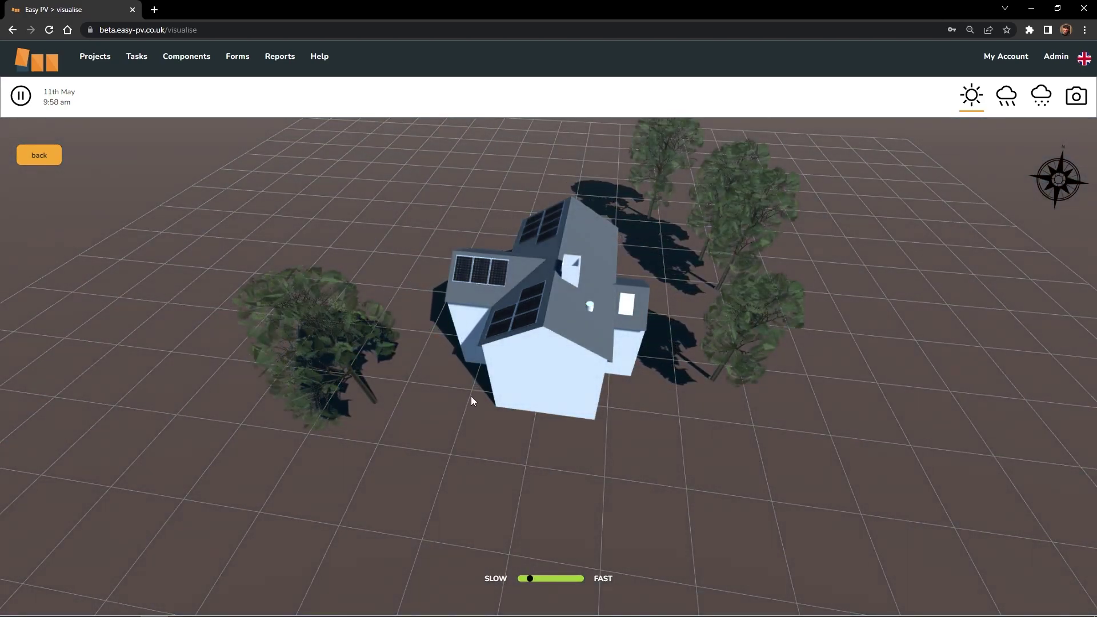
scroll(446, 341, up, 4)
drag(445, 337, 615, 319)
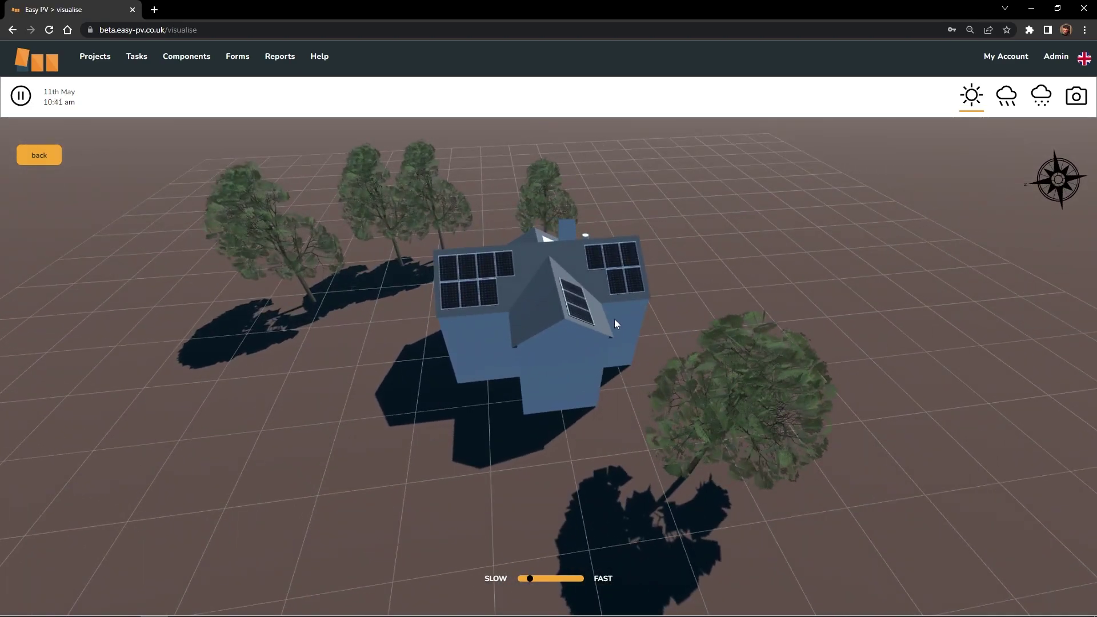
drag(687, 328, 463, 393)
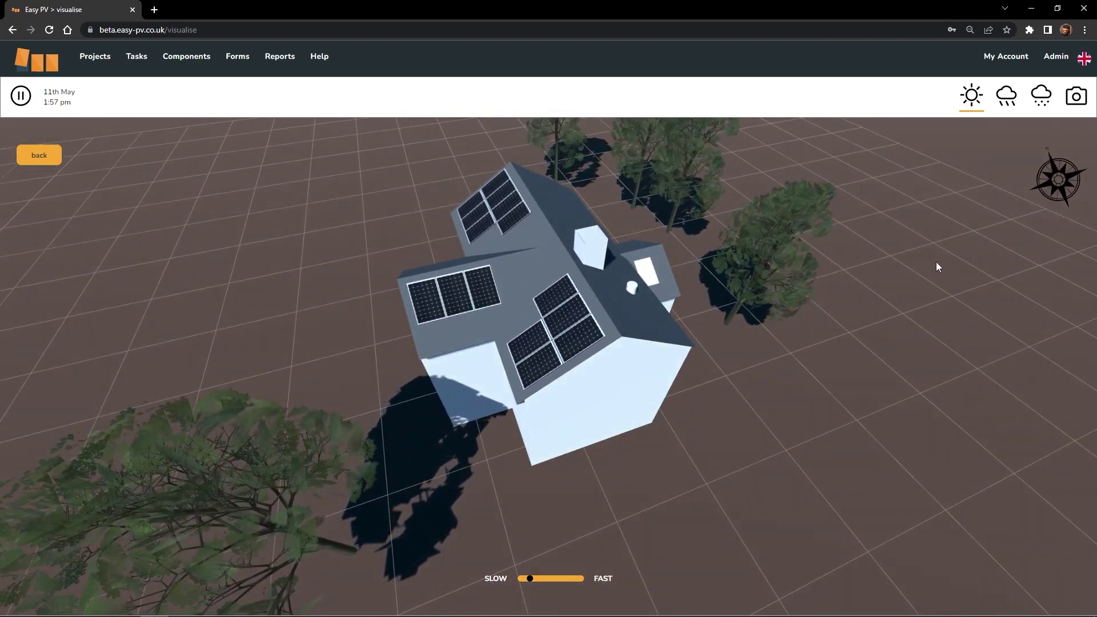
click(1007, 109)
- Preview snow, return to clear weather, and pause at 3:30 pm with the sun-path chart shown
click(1049, 103)
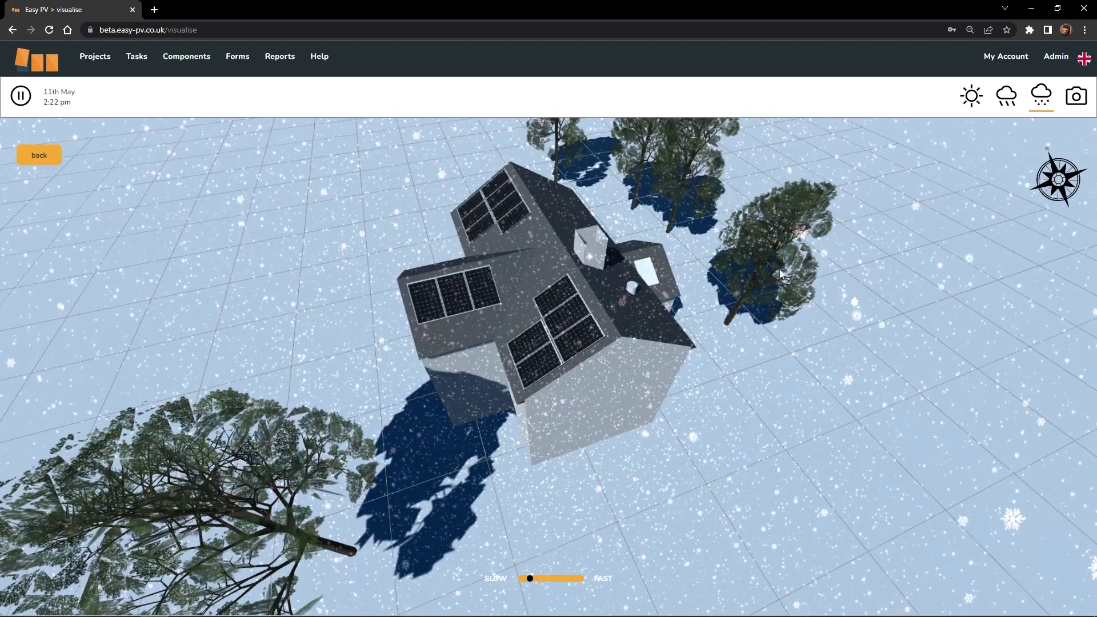
drag(743, 285, 716, 287)
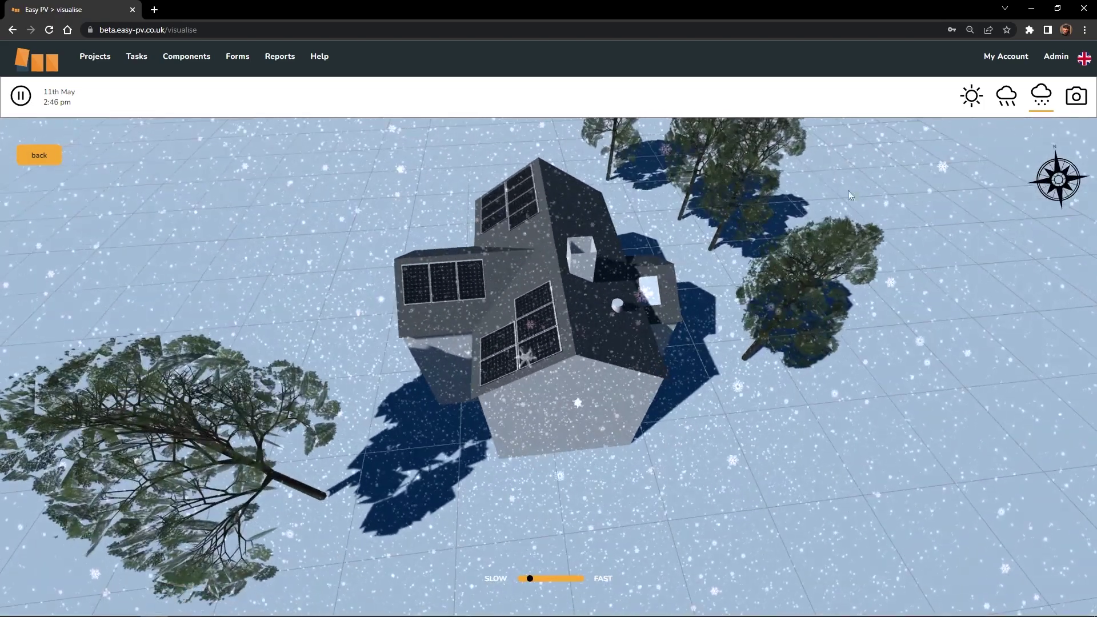
click(971, 97)
mouse_move(368, 247)
mouse_down()
mouse_move(378, 238)
mouse_move(359, 237)
mouse_up()
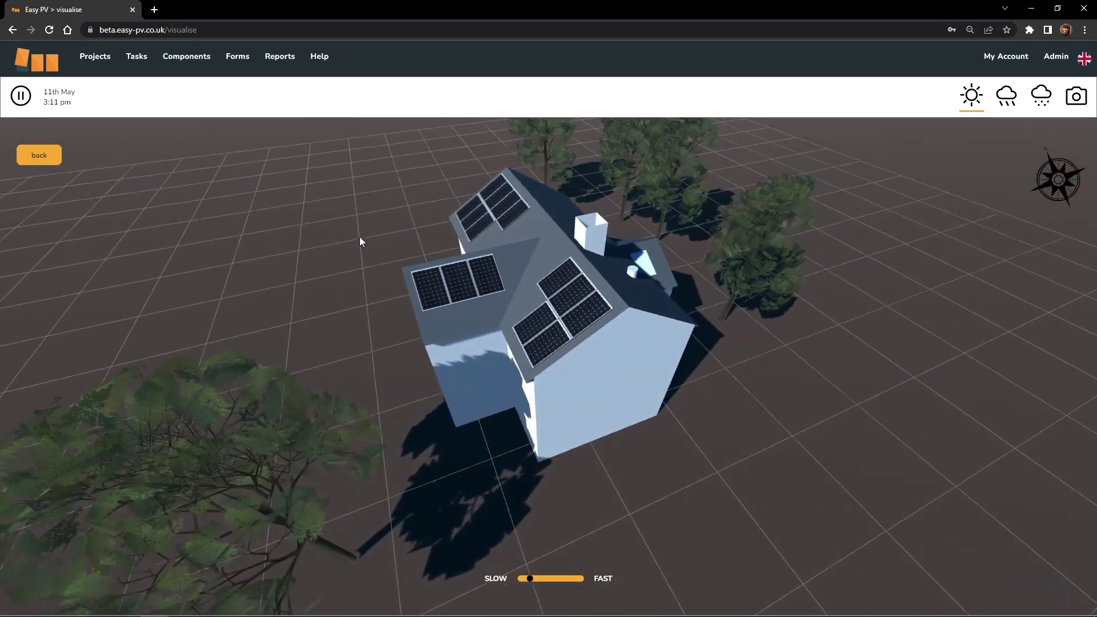
click(21, 97)
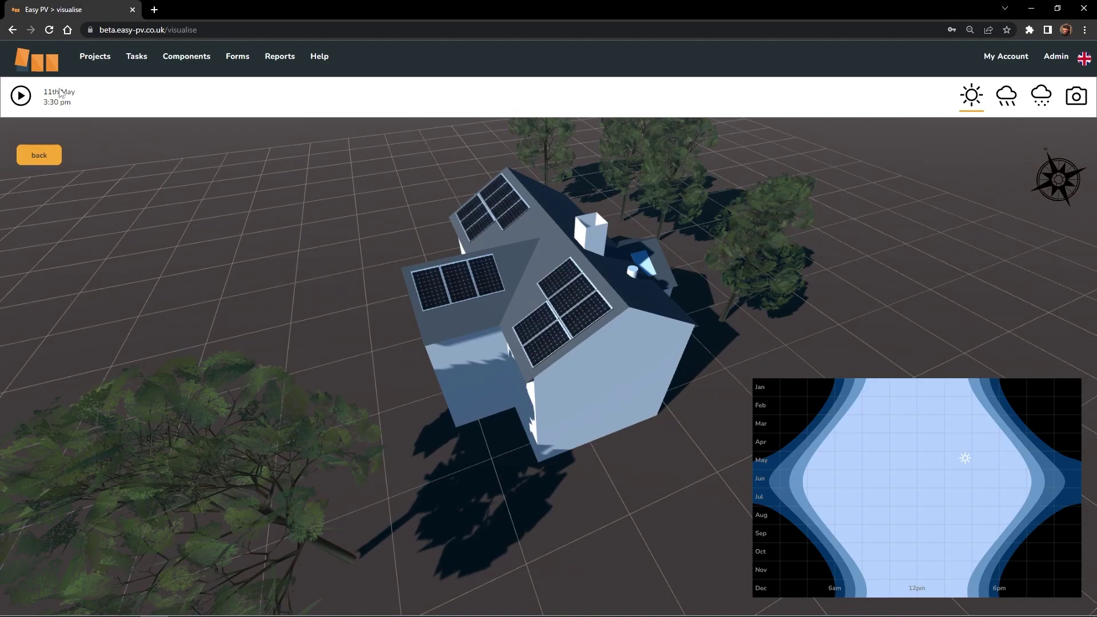
- Move the sun on the sun-path chart to 27th May 1:56 pm and orbit to inspect shadows
drag(361, 263, 463, 274)
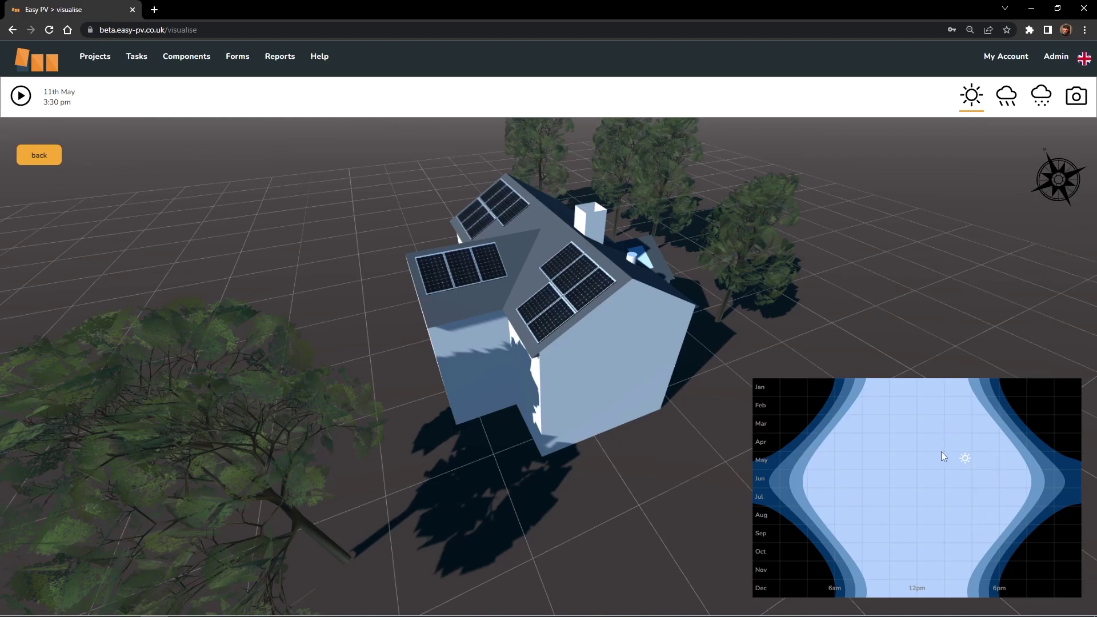
mouse_move(662, 332)
mouse_down()
mouse_move(638, 343)
mouse_move(670, 347)
mouse_up()
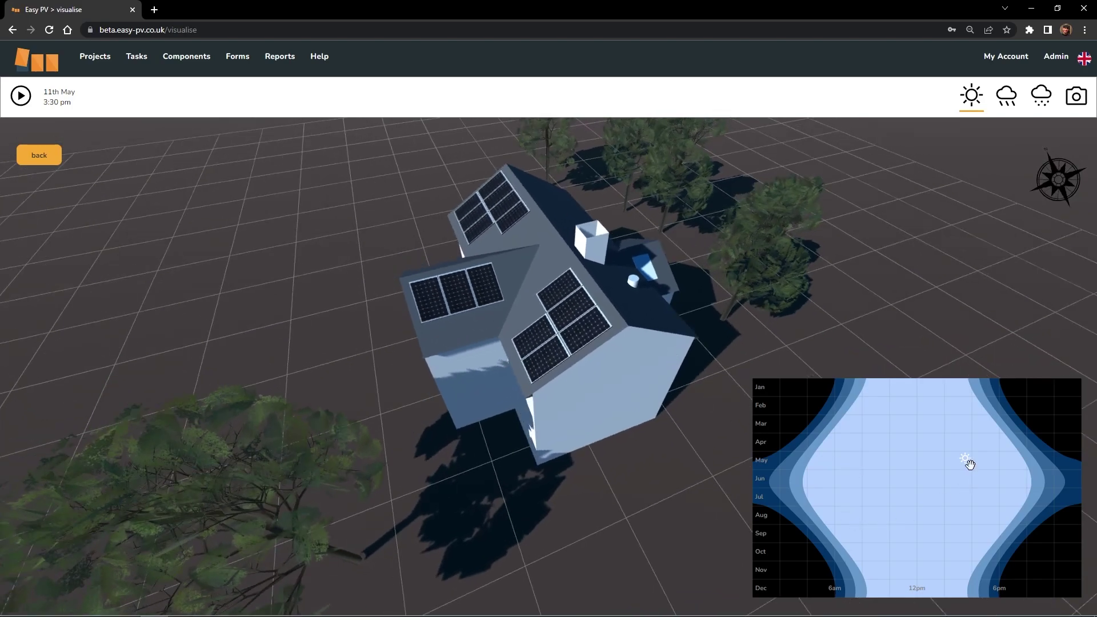
click(911, 463)
mouse_move(911, 463)
mouse_down()
mouse_move(922, 461)
mouse_move(914, 477)
mouse_move(832, 475)
mouse_move(987, 471)
mouse_move(955, 474)
mouse_up()
mouse_move(856, 414)
mouse_down()
mouse_move(963, 419)
mouse_move(966, 453)
mouse_move(943, 482)
mouse_move(921, 478)
mouse_move(911, 453)
mouse_move(943, 436)
mouse_move(974, 443)
mouse_move(921, 471)
mouse_move(944, 468)
mouse_up()
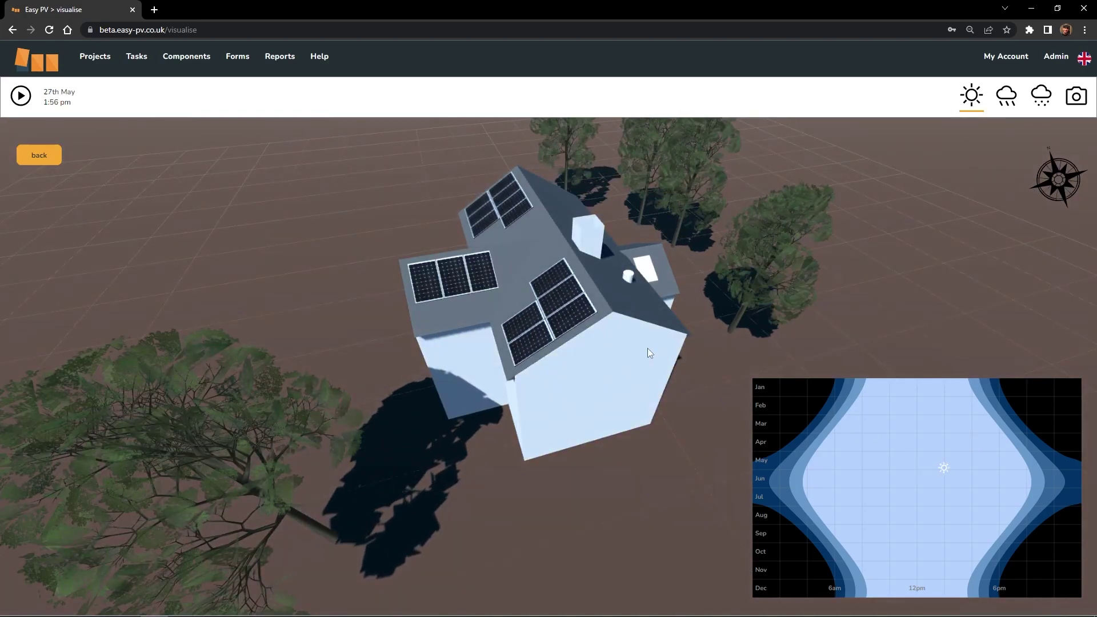
drag(647, 348, 495, 345)
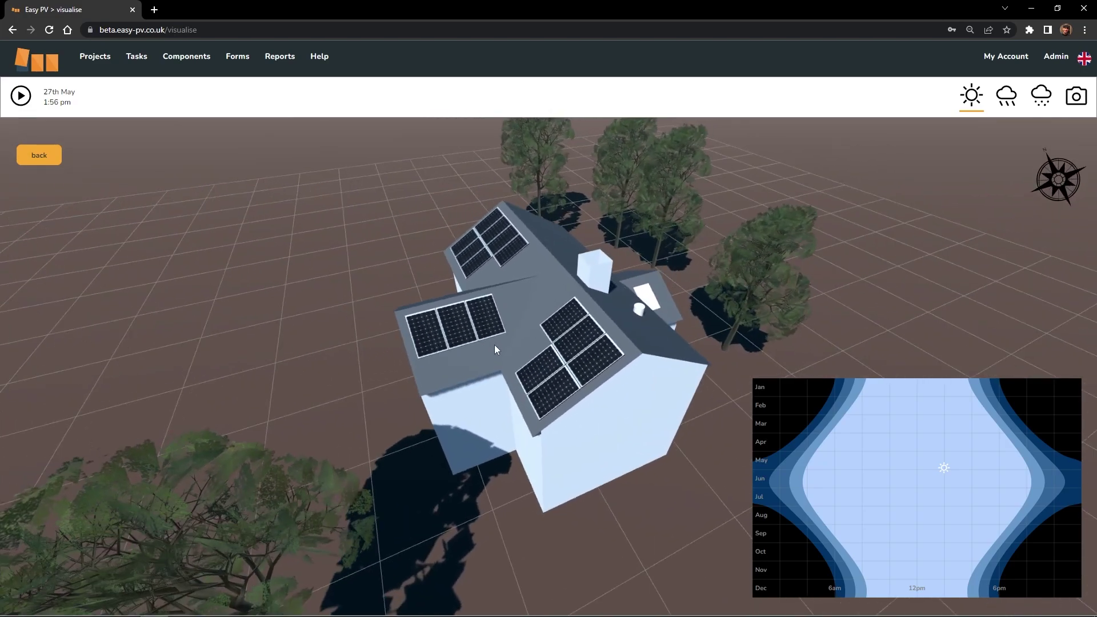
click(1077, 97)
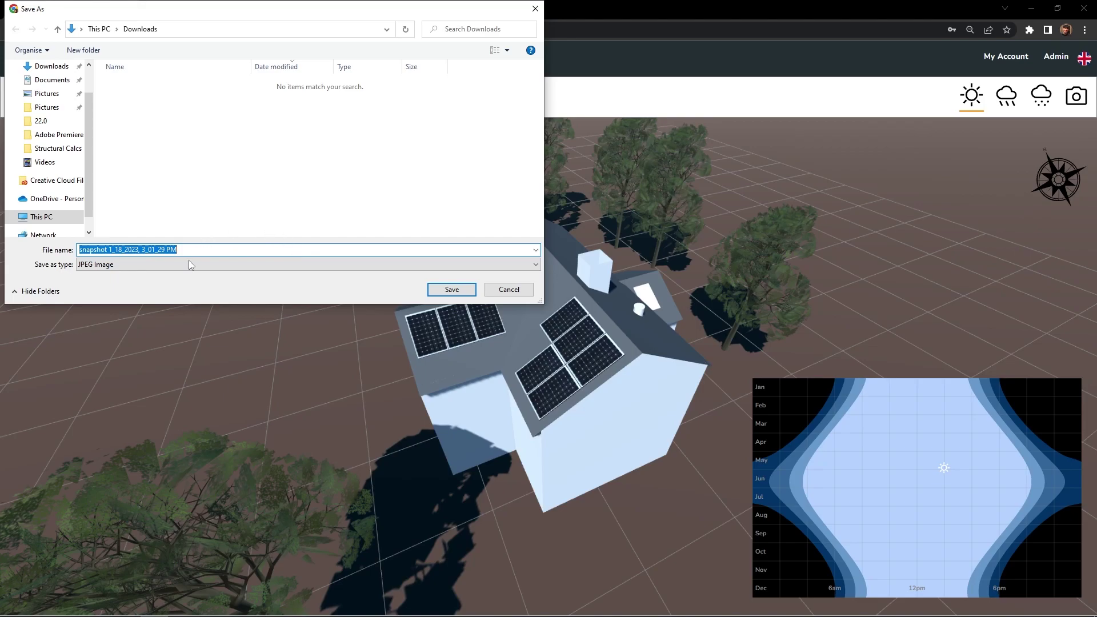
click(517, 289)
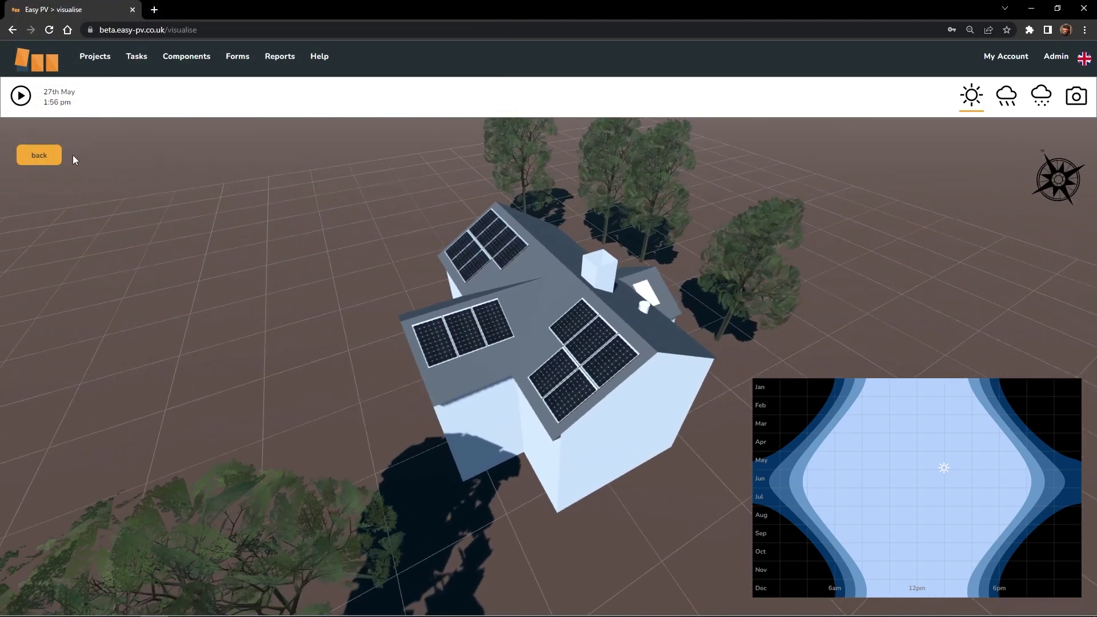
- Leave the visualisation and start a new 3D Model project on a terraced-street aerial map
click(39, 155)
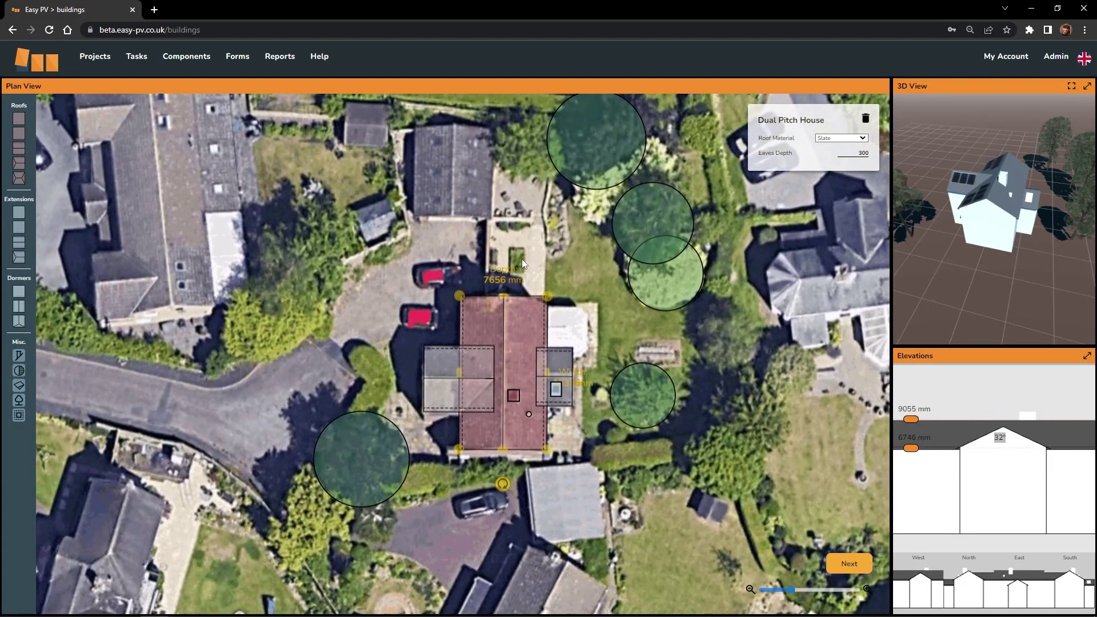
mouse_move(940, 243)
mouse_down()
mouse_move(988, 241)
mouse_move(930, 258)
mouse_move(966, 252)
mouse_move(987, 221)
mouse_move(945, 251)
mouse_up()
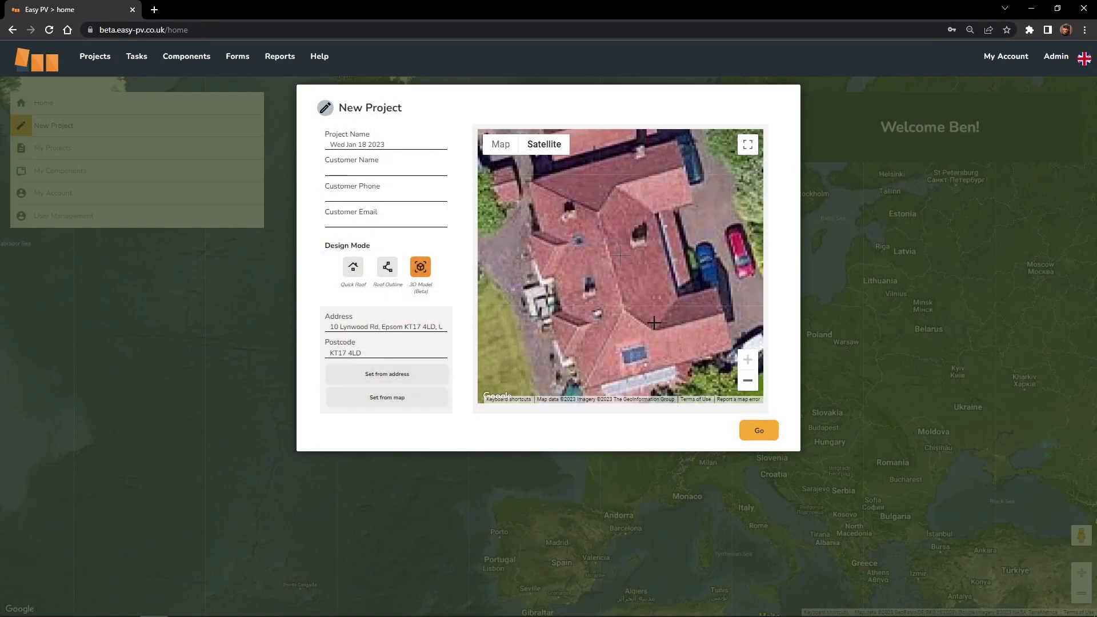
click(758, 430)
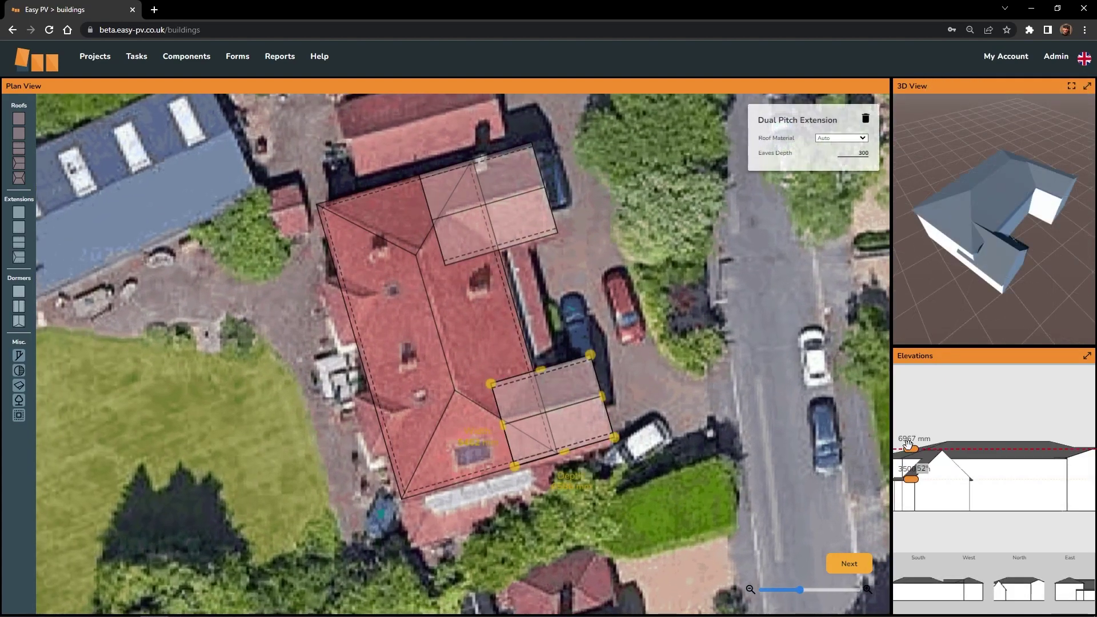
drag(909, 443, 910, 445)
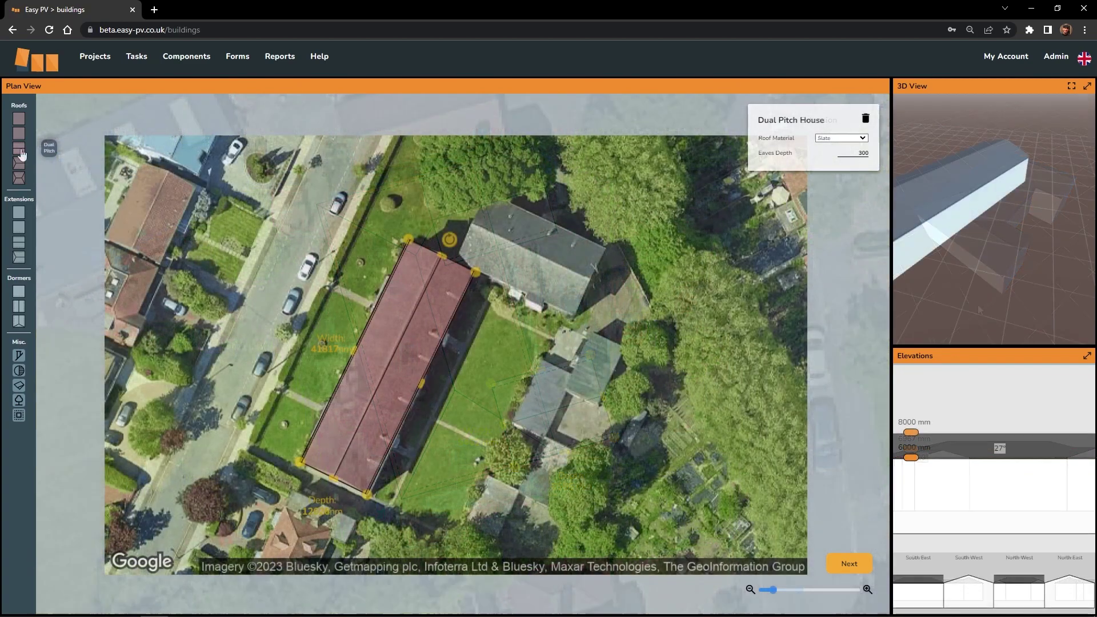
drag(19, 118, 531, 244)
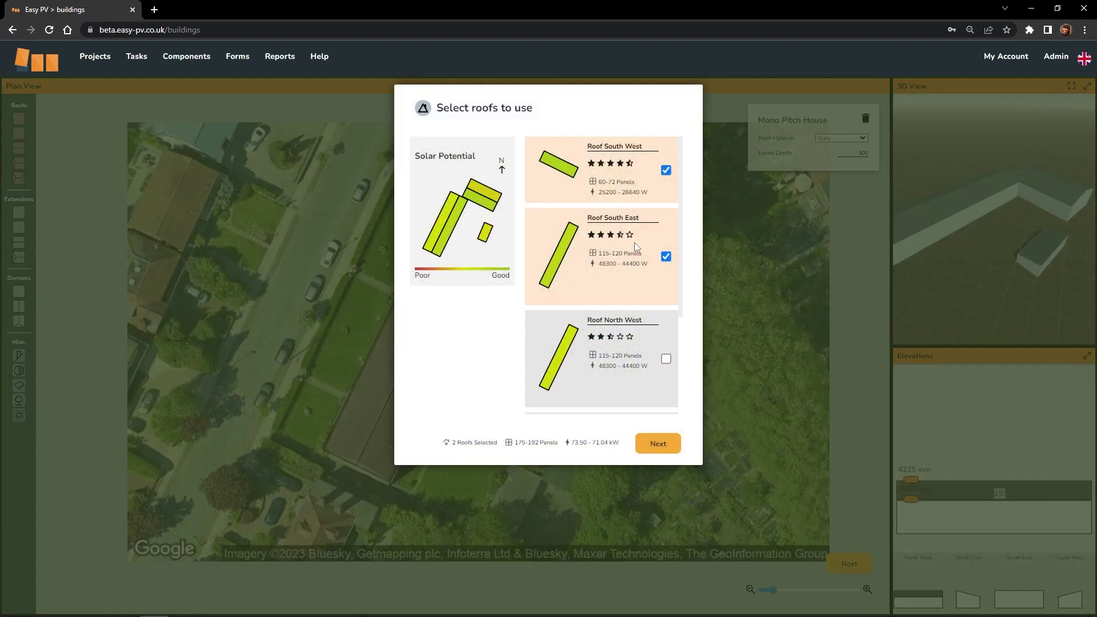
scroll(636, 242, down, 3)
scroll(657, 343, up, 3)
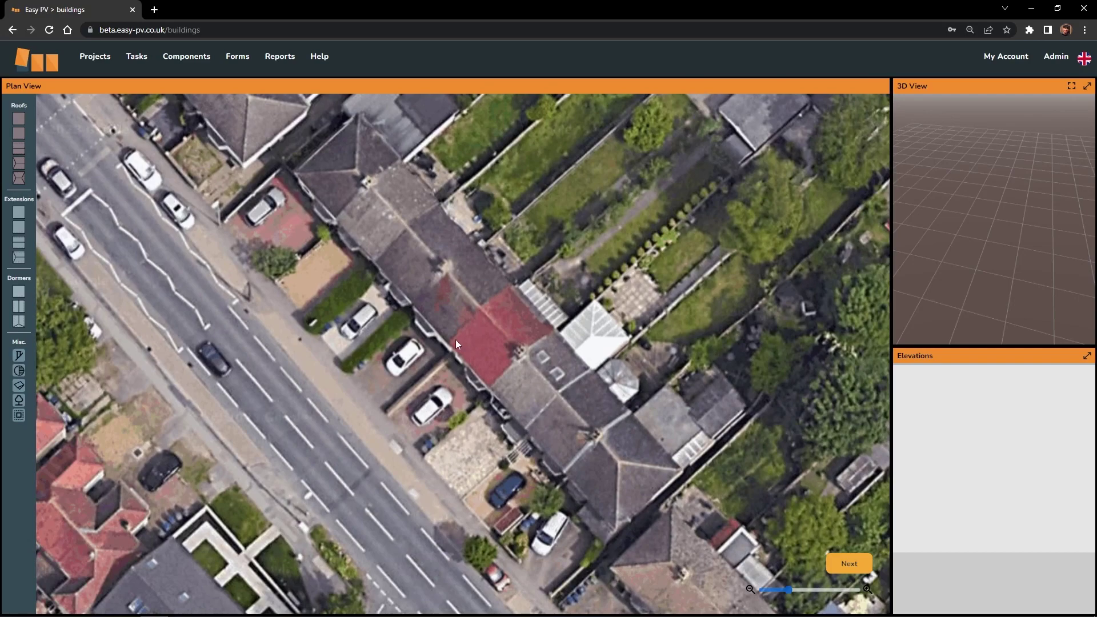
- Place a Double Hip House roof, rotated and stretched along the whole terrace row
drag(455, 340, 458, 351)
drag(23, 184, 398, 222)
drag(473, 221, 444, 280)
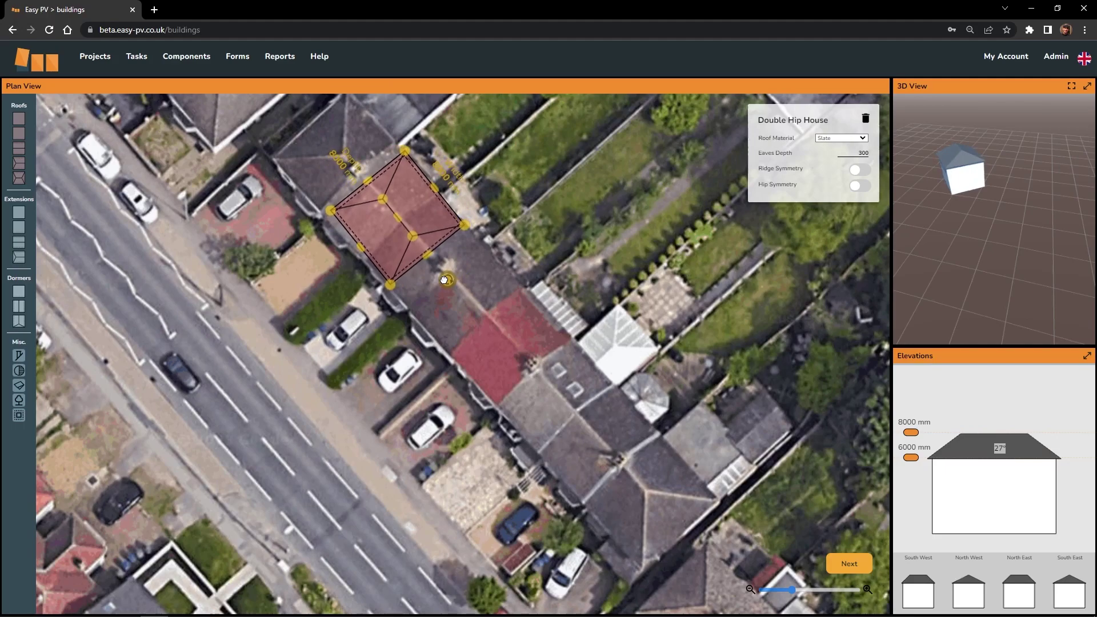
drag(392, 242, 713, 497)
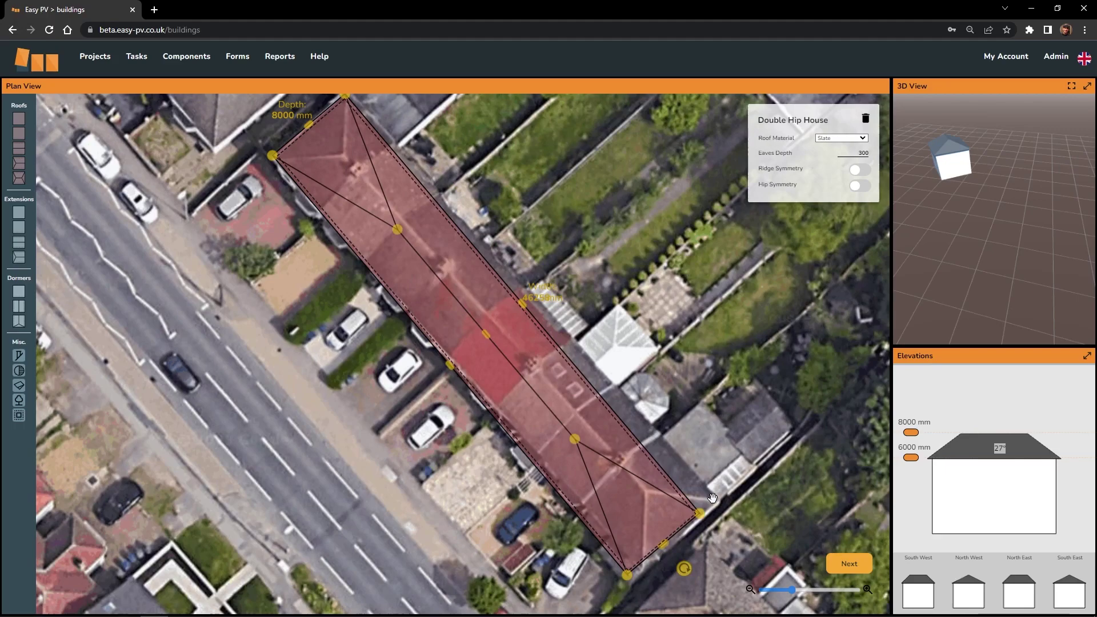
drag(684, 571, 691, 568)
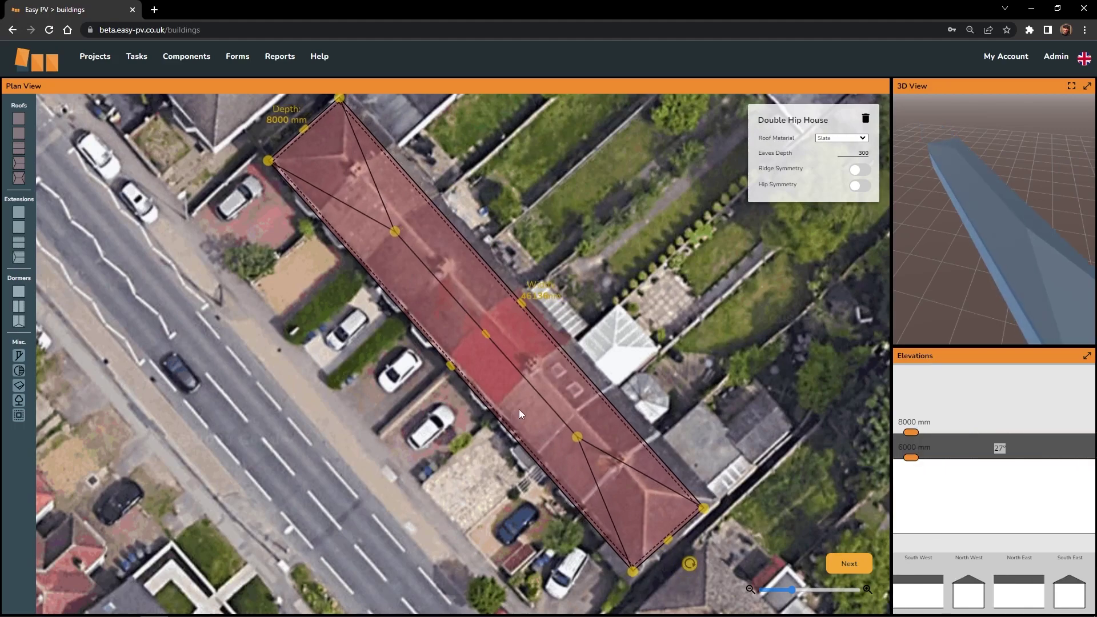
drag(520, 411, 523, 406)
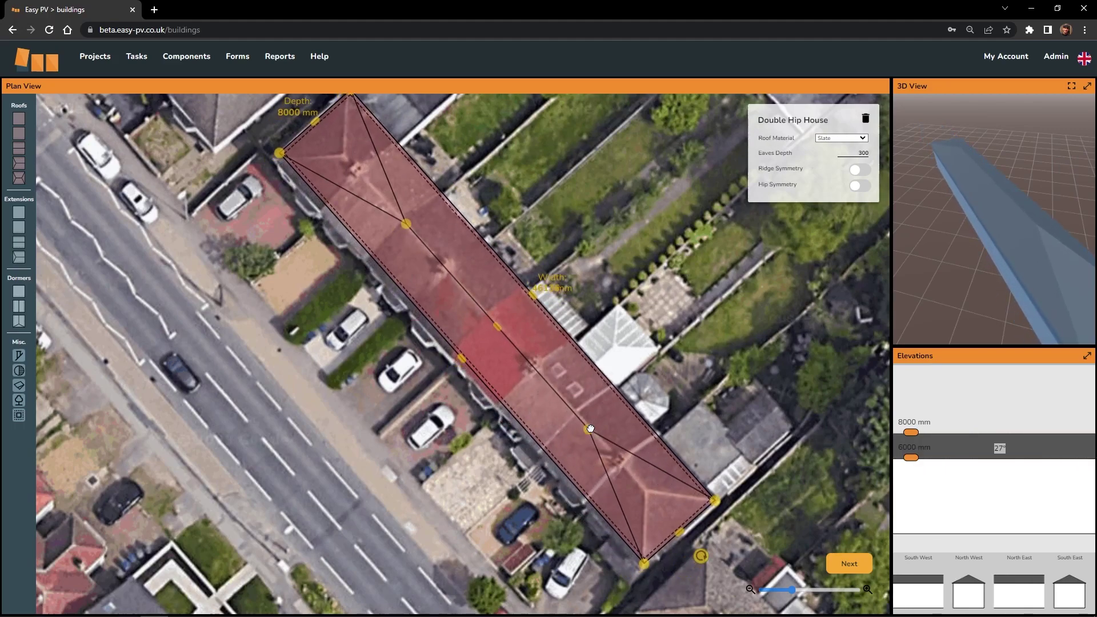
- Pull the hip points along the ridge, widen the roof depth to 8466 mm, and add a chimney
drag(591, 428, 646, 491)
drag(404, 221, 279, 154)
scroll(472, 294, down, 1)
mouse_move(604, 306)
mouse_down()
mouse_move(590, 289)
mouse_move(567, 297)
mouse_move(592, 290)
mouse_up()
scroll(567, 298, up, 1)
scroll(514, 314, up, 2)
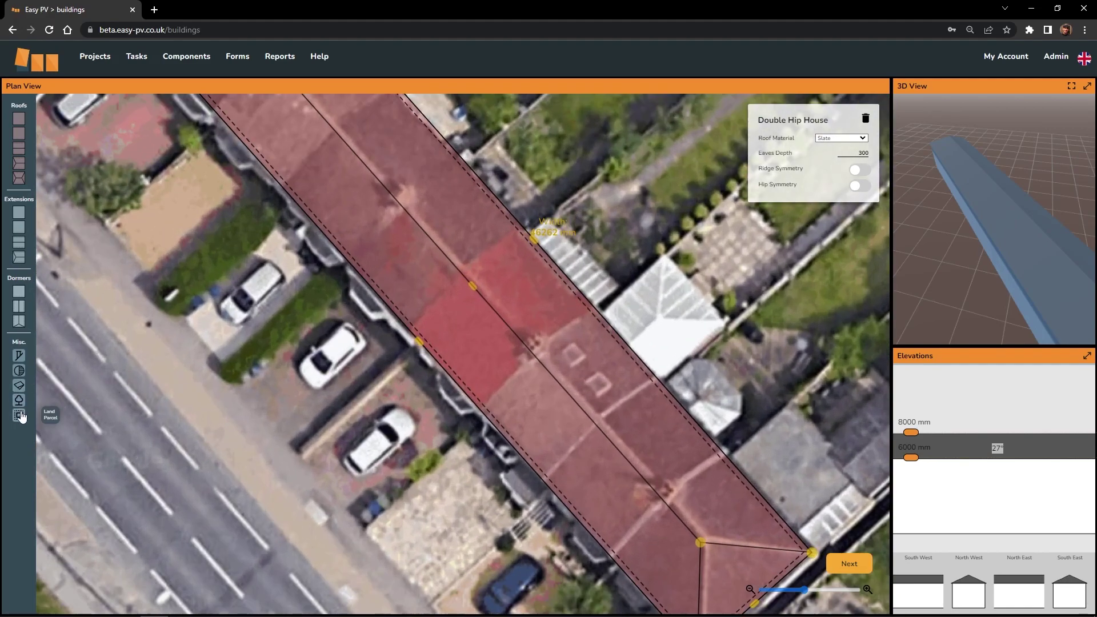
click(19, 356)
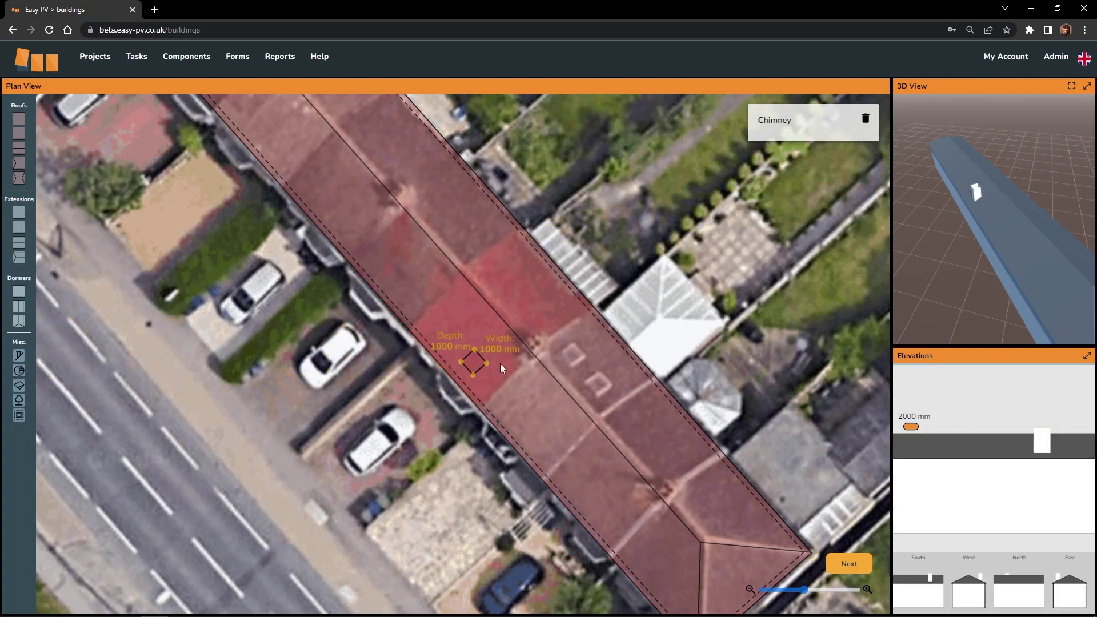
- Reduce the chimney height to 1111 mm, checking it from above in the 3D view
scroll(509, 357, down, 2)
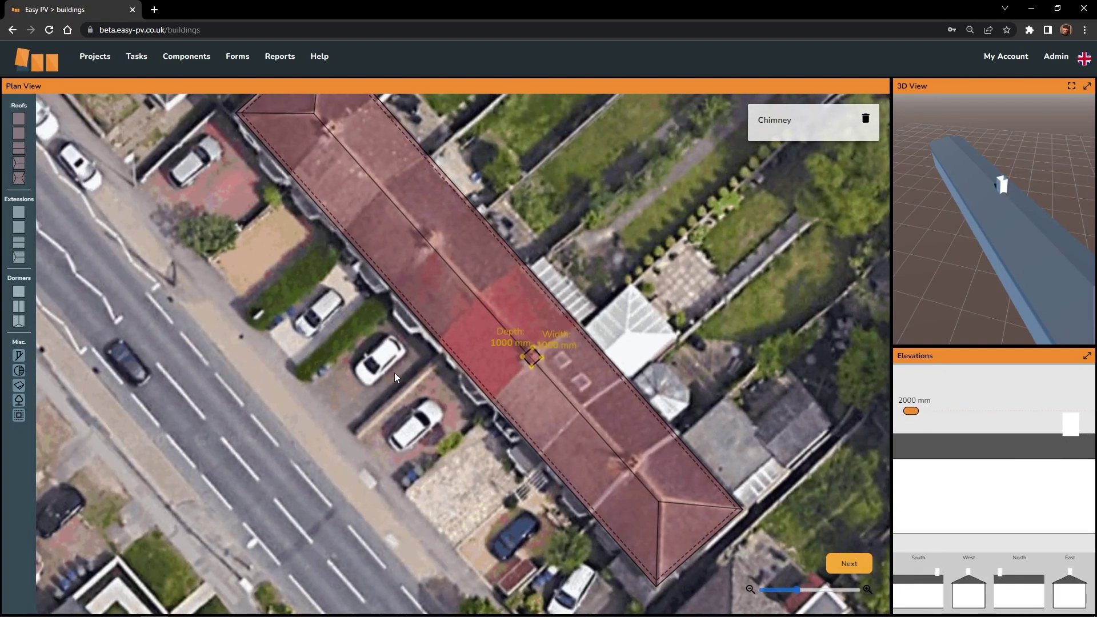
drag(928, 316, 1003, 293)
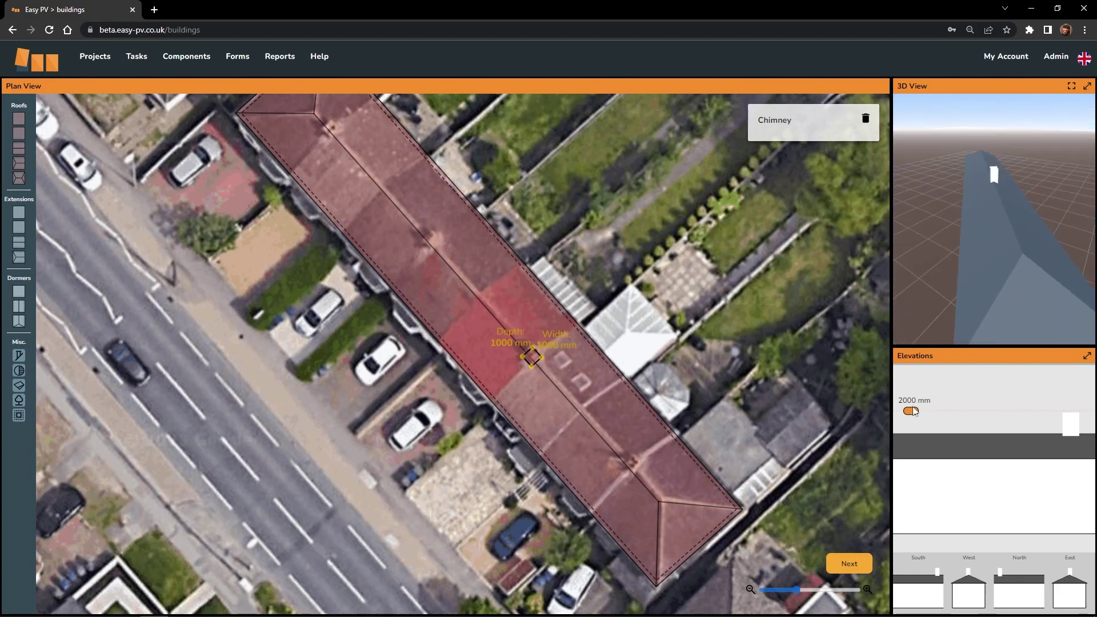
drag(911, 411, 911, 423)
drag(994, 309, 1002, 270)
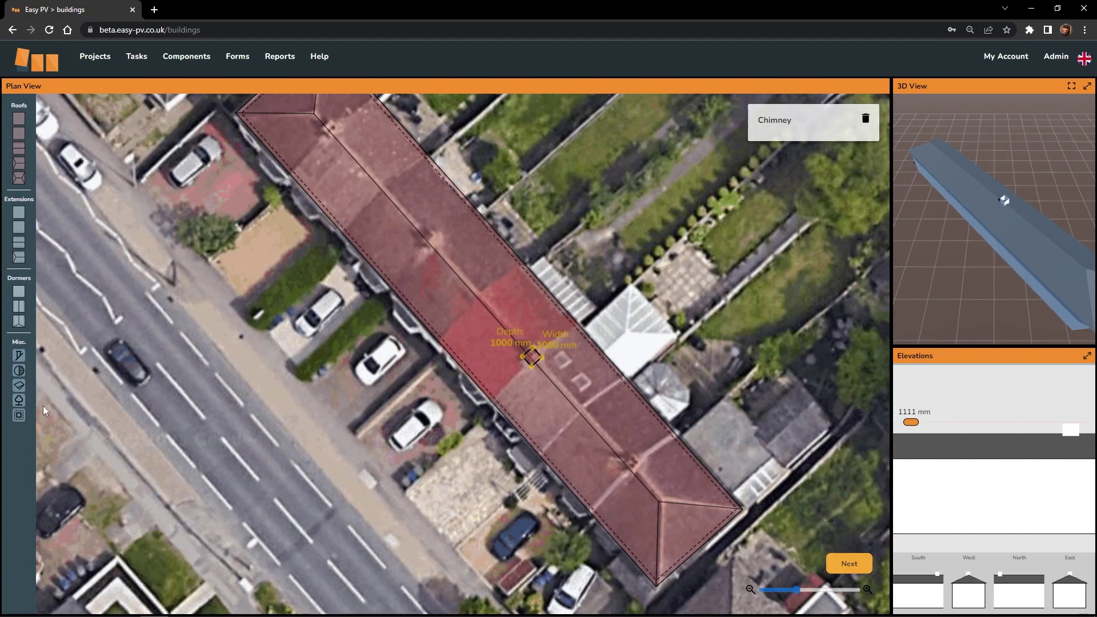
click(19, 415)
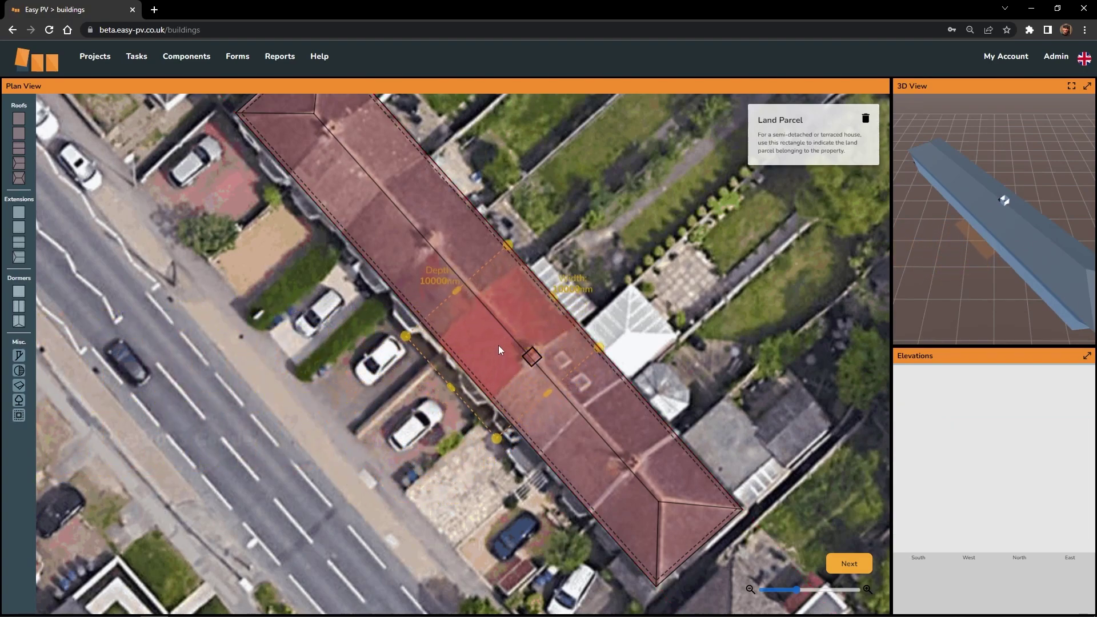
- Fit the land parcel over the house's back-garden strip and continue to roof selection
drag(547, 392, 528, 372)
drag(433, 271, 435, 281)
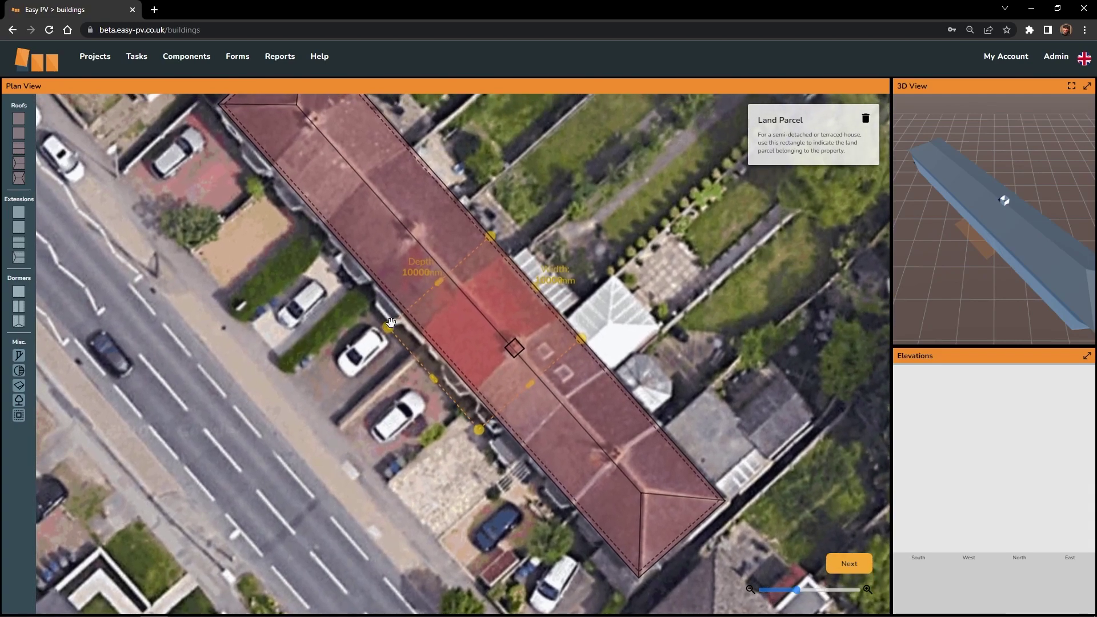
drag(389, 328, 404, 345)
drag(479, 429, 474, 386)
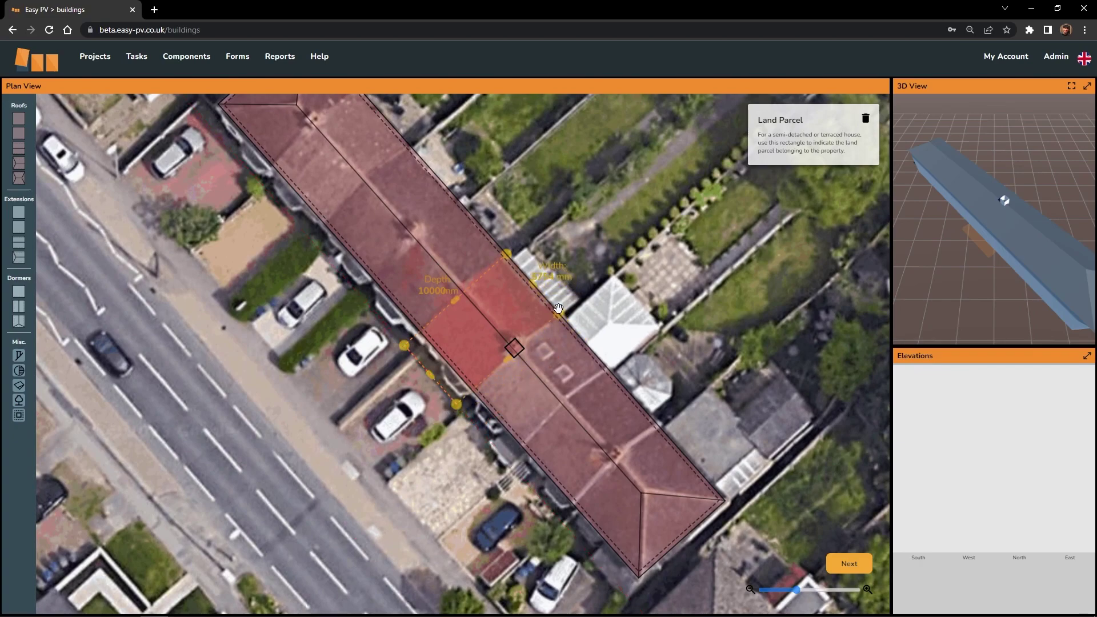
drag(558, 309, 725, 174)
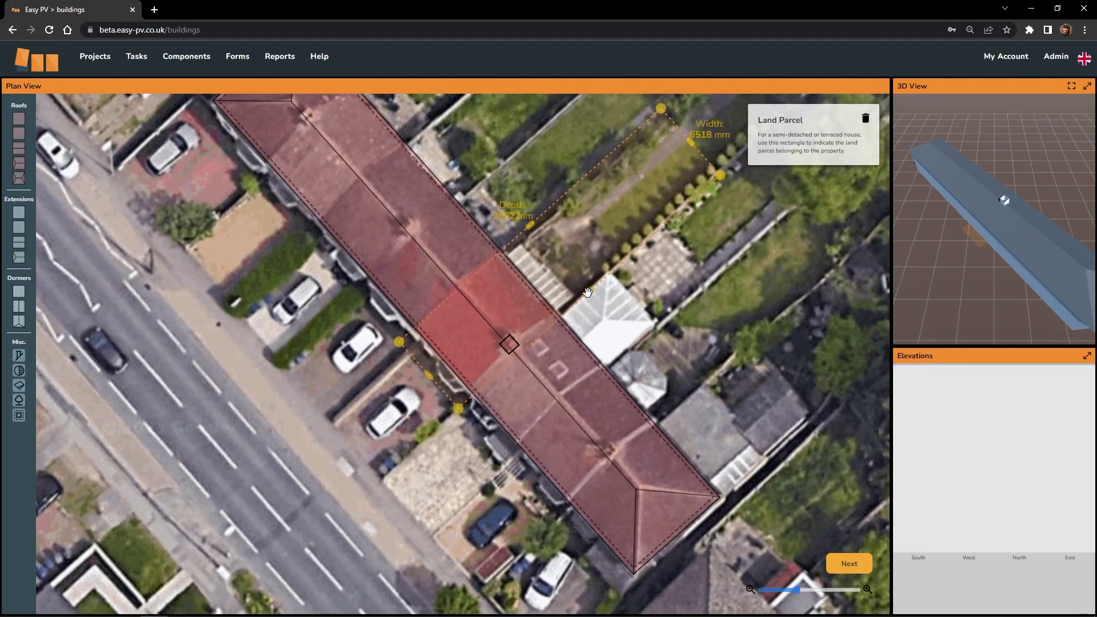
drag(590, 292, 578, 287)
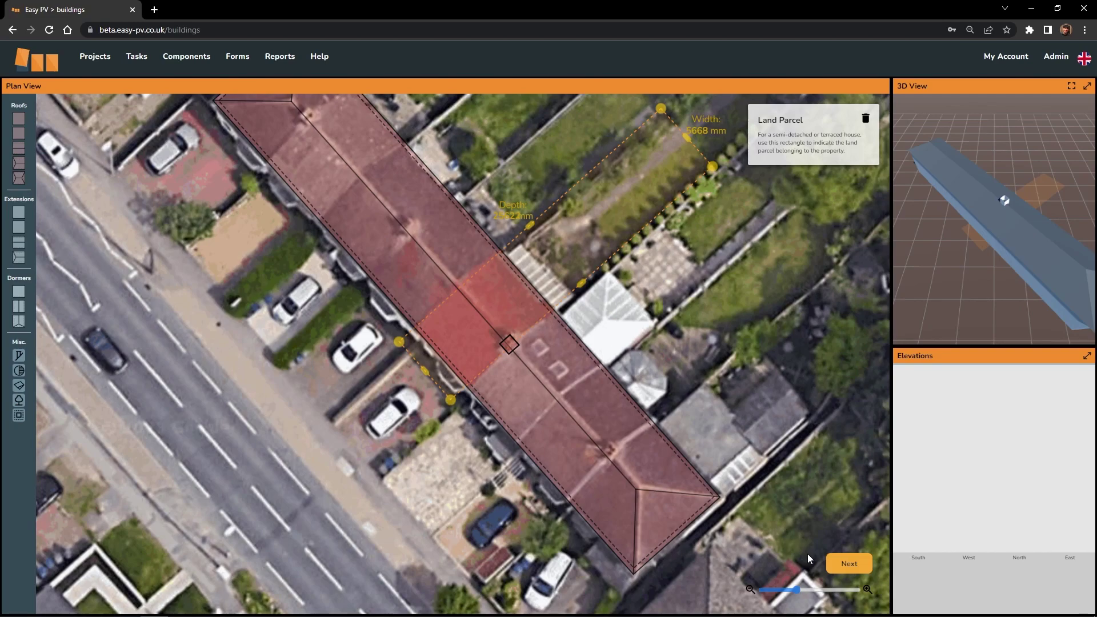
click(840, 564)
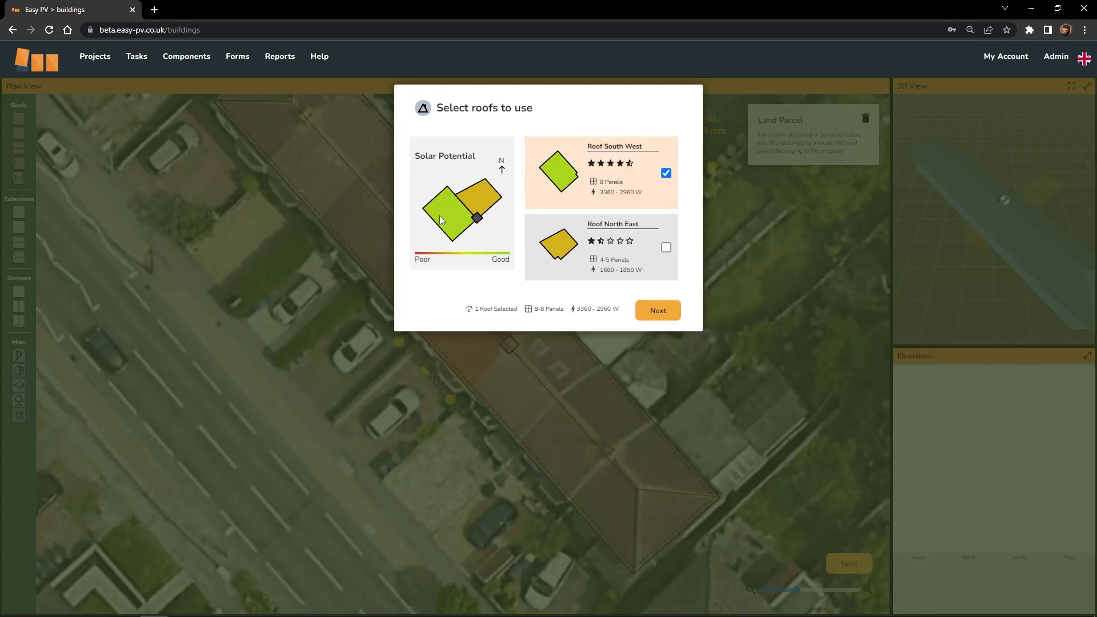
- Fill Roof South West with eight portrait panels (3400 W) and inspect them on the 3D terrace roof
click(657, 310)
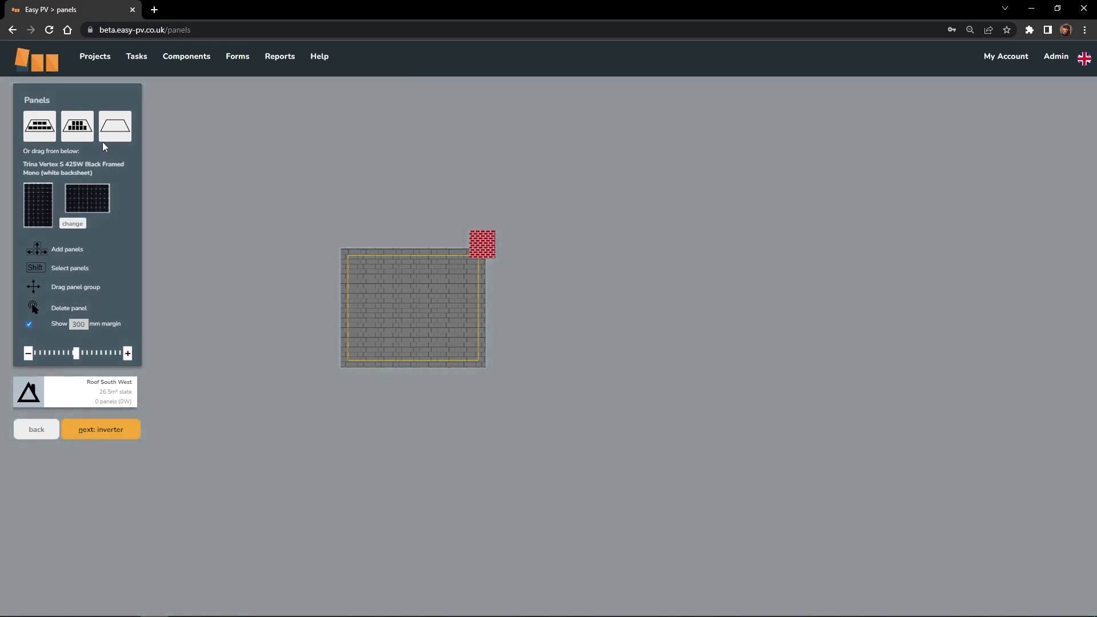
click(90, 141)
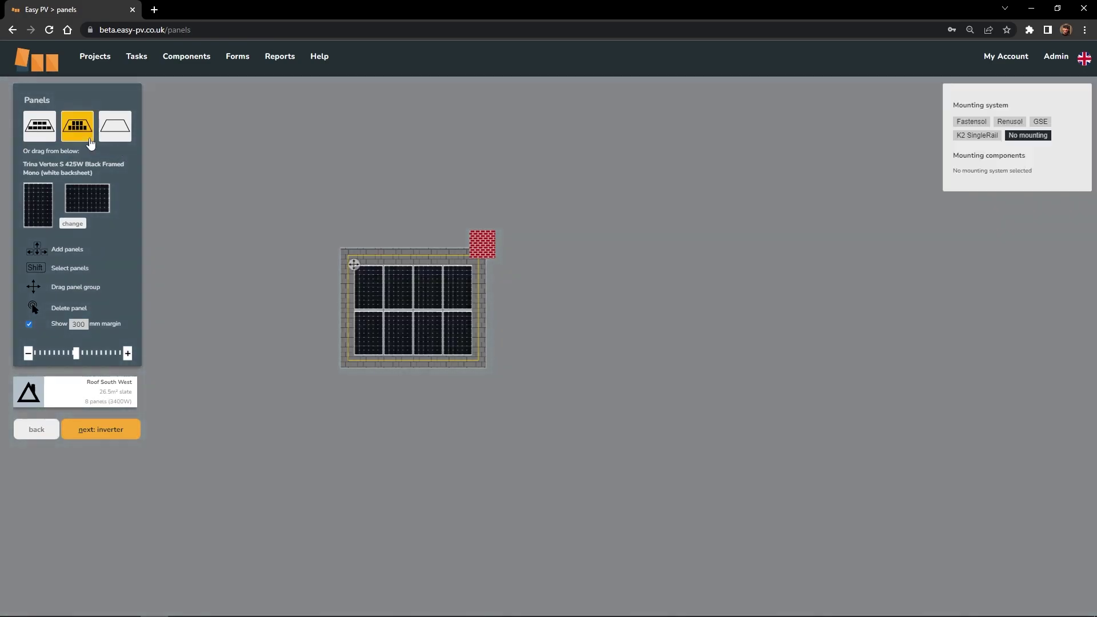
mouse_move(137, 69)
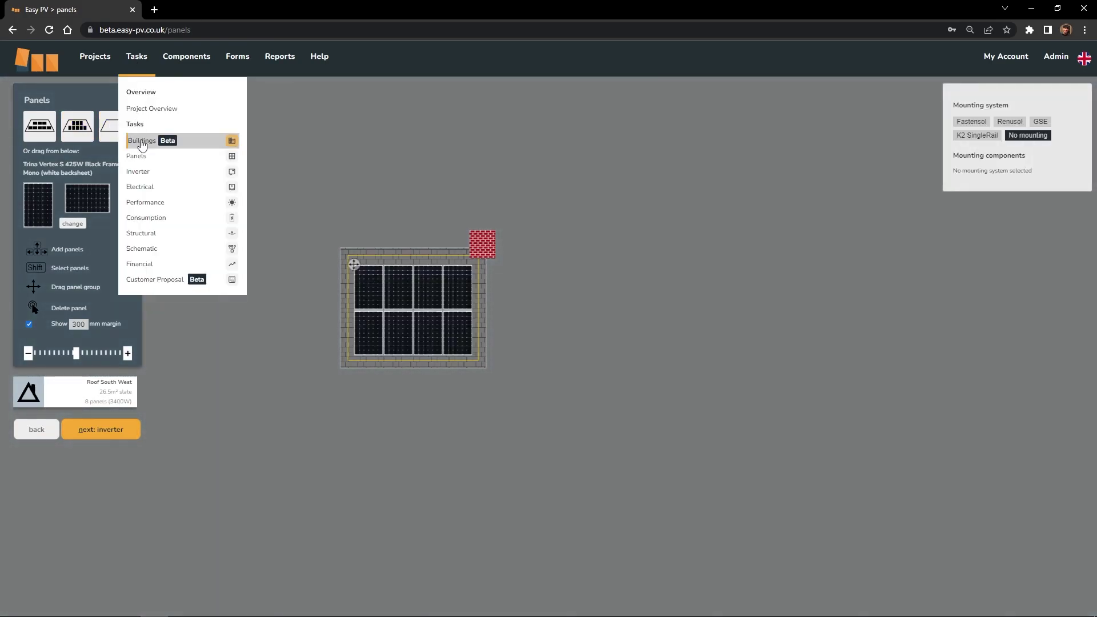
click(140, 140)
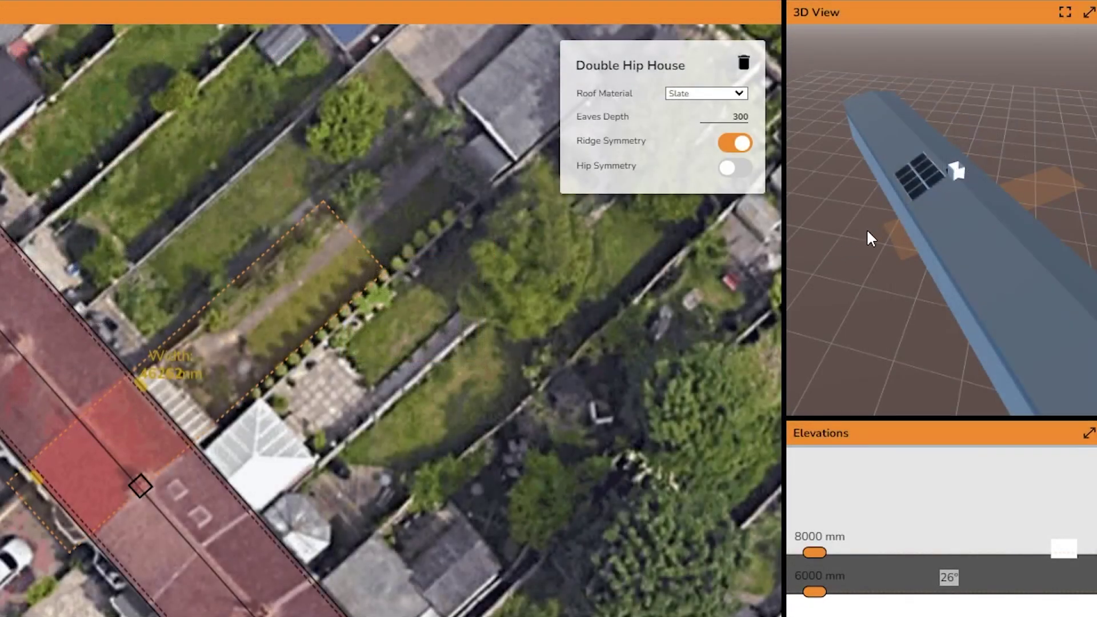
drag(868, 231, 938, 242)
scroll(952, 173, up, 5)
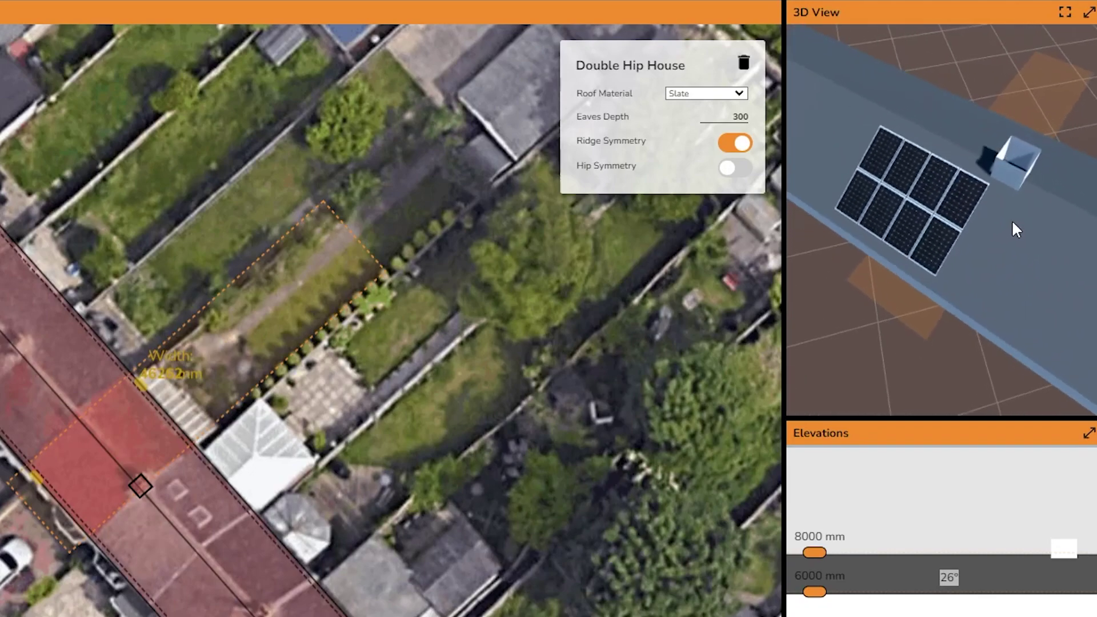